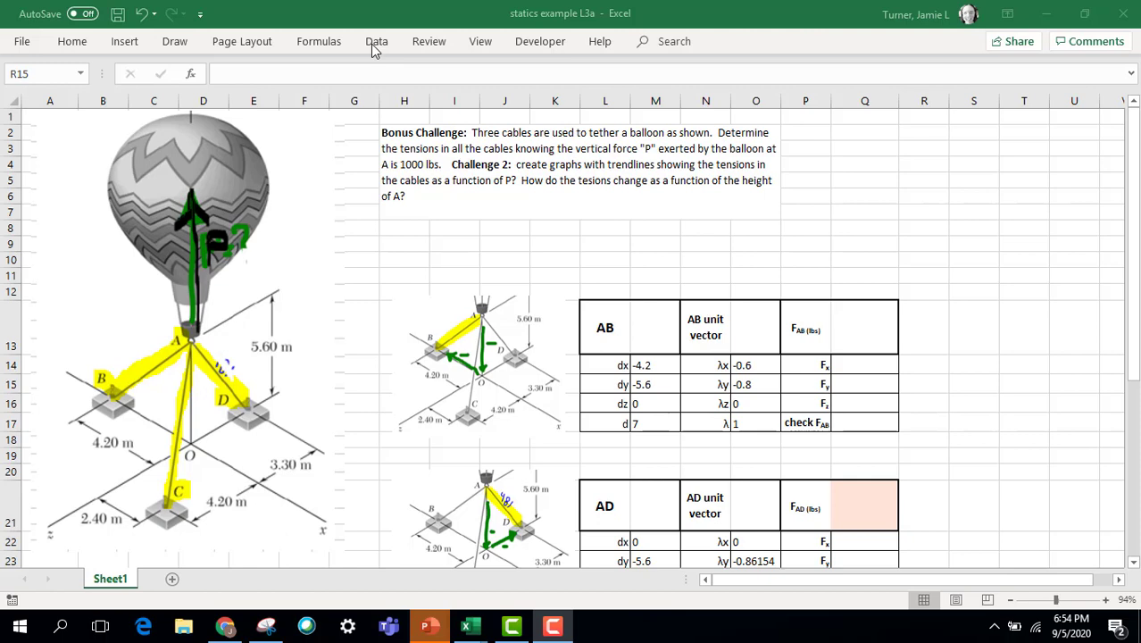
Show and then hide the data analysis tools, and select the Bonus Challenge problem statement.
{"action": "left_click", "coordinate": [376, 42]}
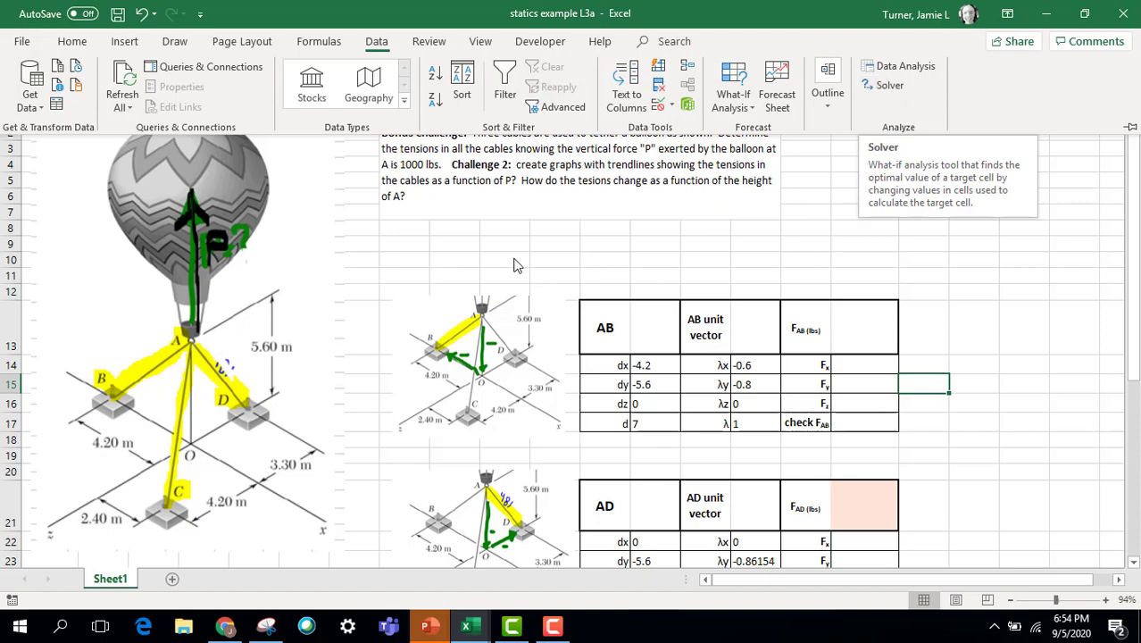
{"action": "double_click", "coordinate": [376, 41]}
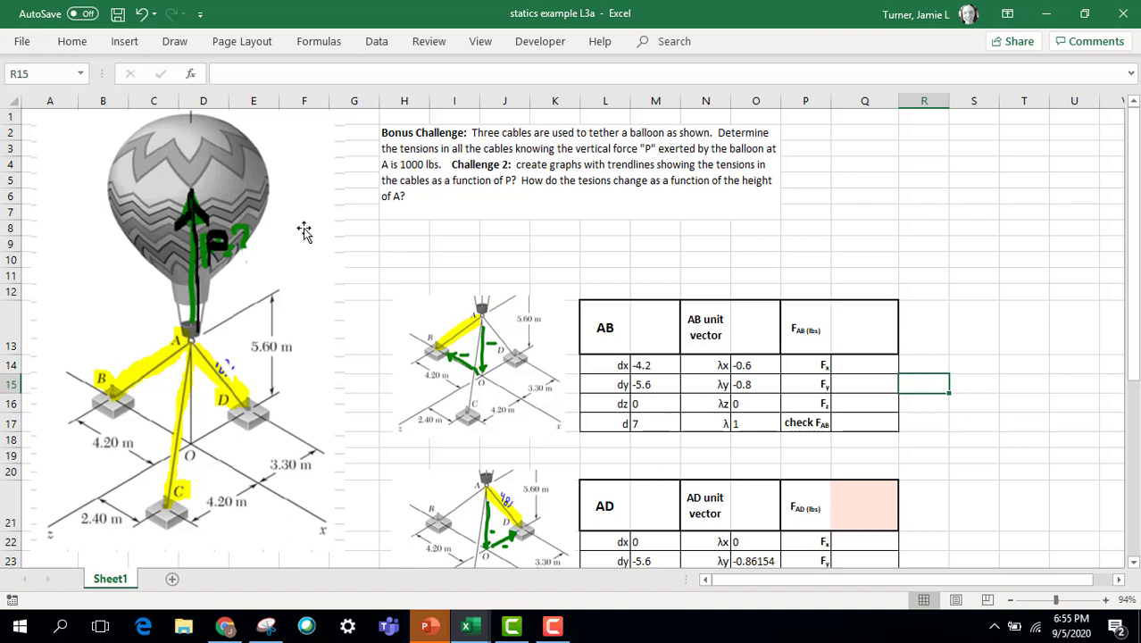
{"action": "left_click", "coordinate": [411, 181]}
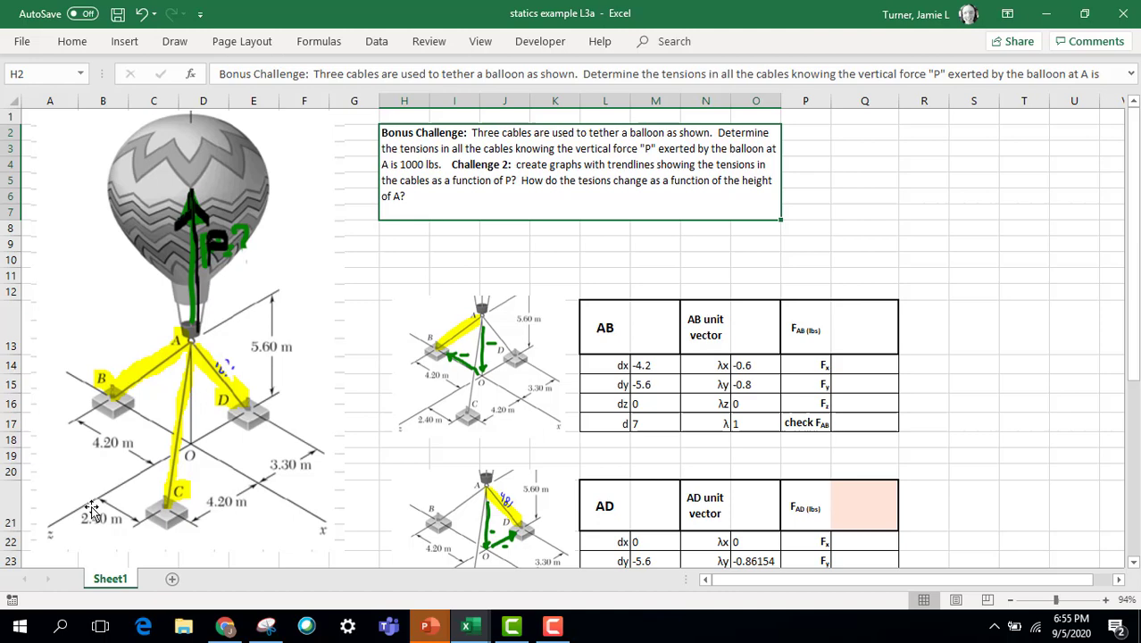
Review cable AB's direction values: dx -4.2, dy -5.6 and dz 0.
{"action": "left_click", "coordinate": [864, 366]}
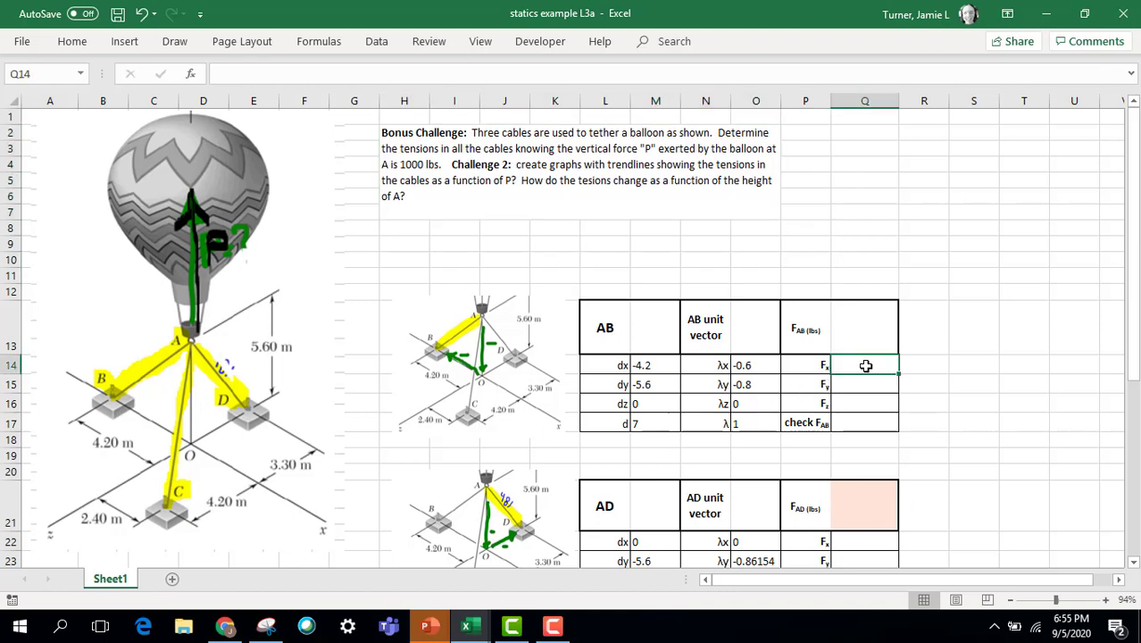
{"action": "left_click", "coordinate": [649, 367]}
{"action": "left_click", "coordinate": [650, 378]}
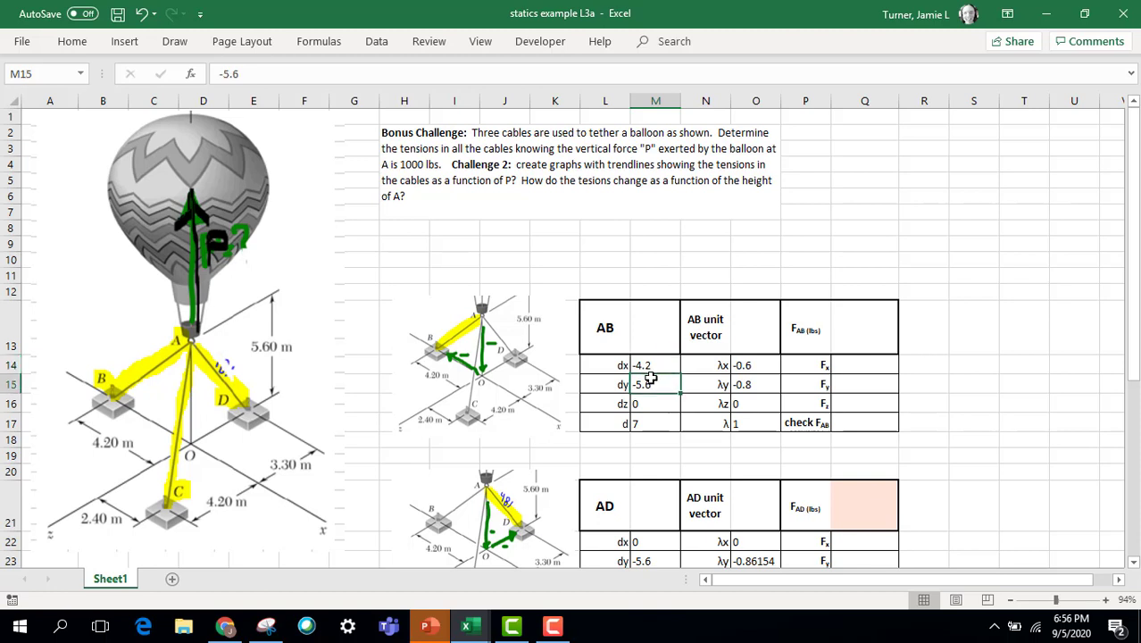
{"action": "left_click", "coordinate": [651, 403]}
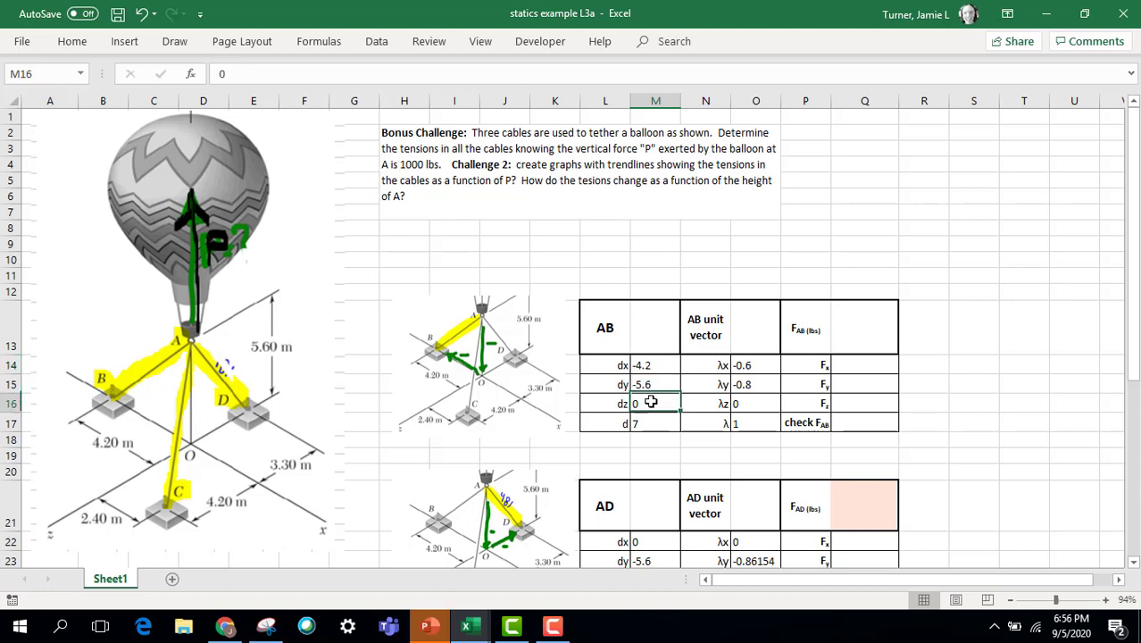
{"action": "left_click", "coordinate": [605, 330]}
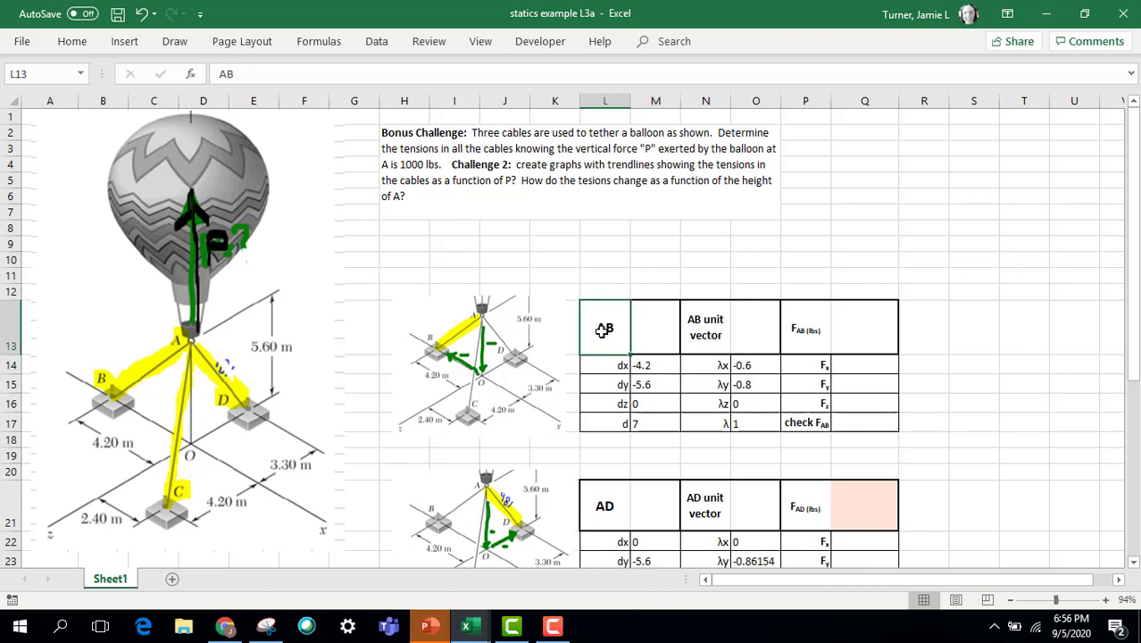
{"action": "left_click", "coordinate": [667, 366]}
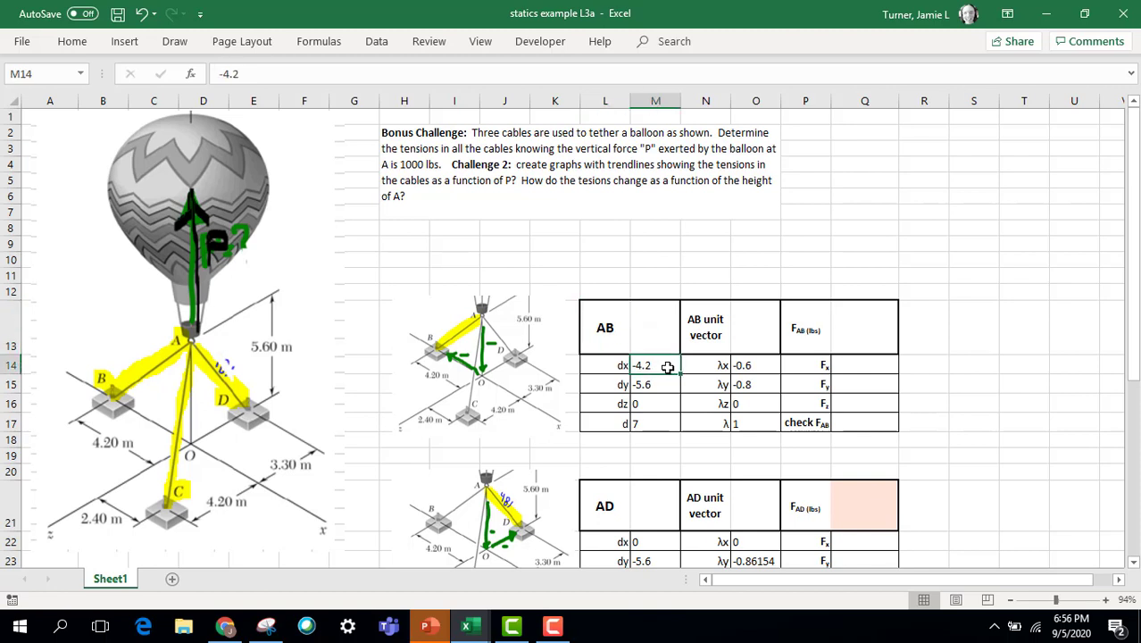
{"action": "left_click", "coordinate": [755, 366]}
Inspect the λx, λy and λz unit-vector formulas for cable AB without changing them.
{"action": "double_click", "coordinate": [758, 367]}
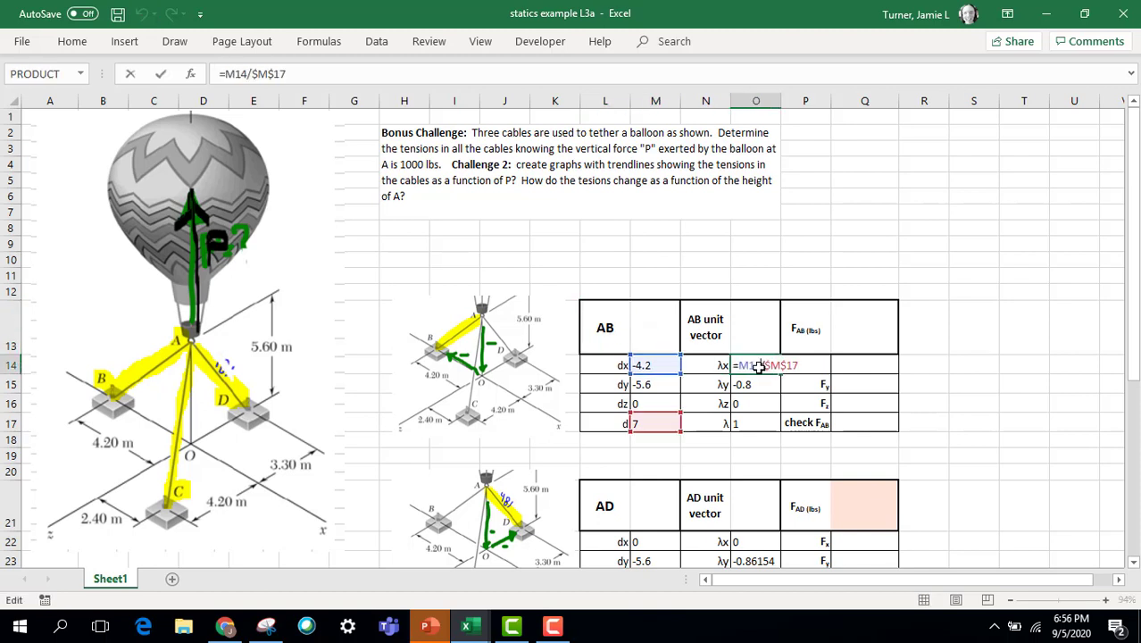
{"action": "key", "text": "Return"}
{"action": "double_click", "coordinate": [750, 384]}
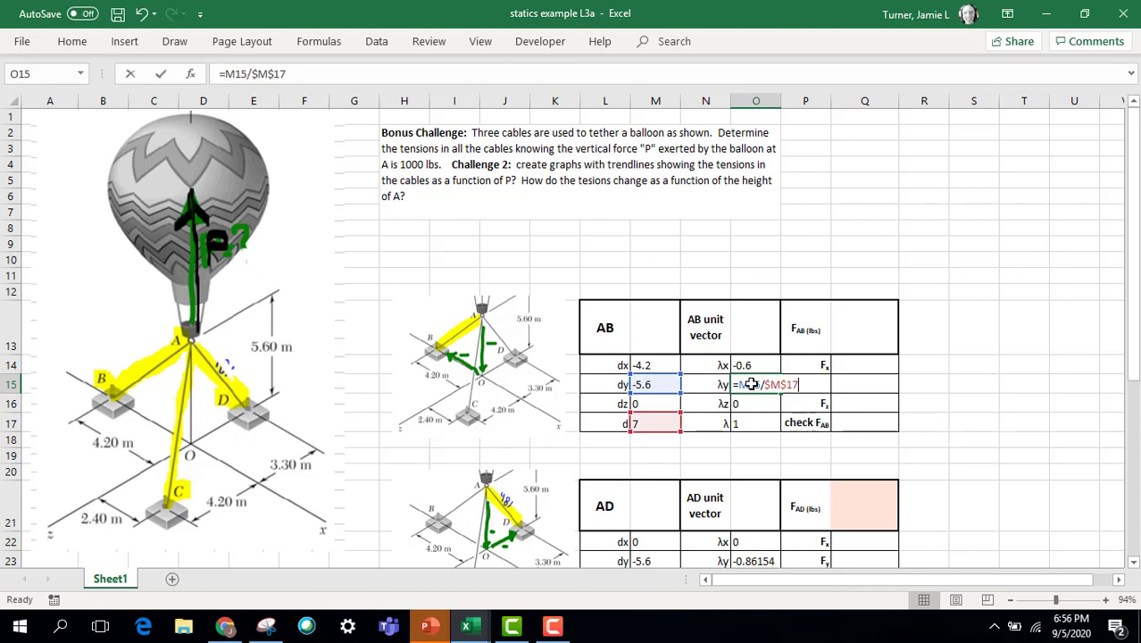
{"action": "key", "text": "Return"}
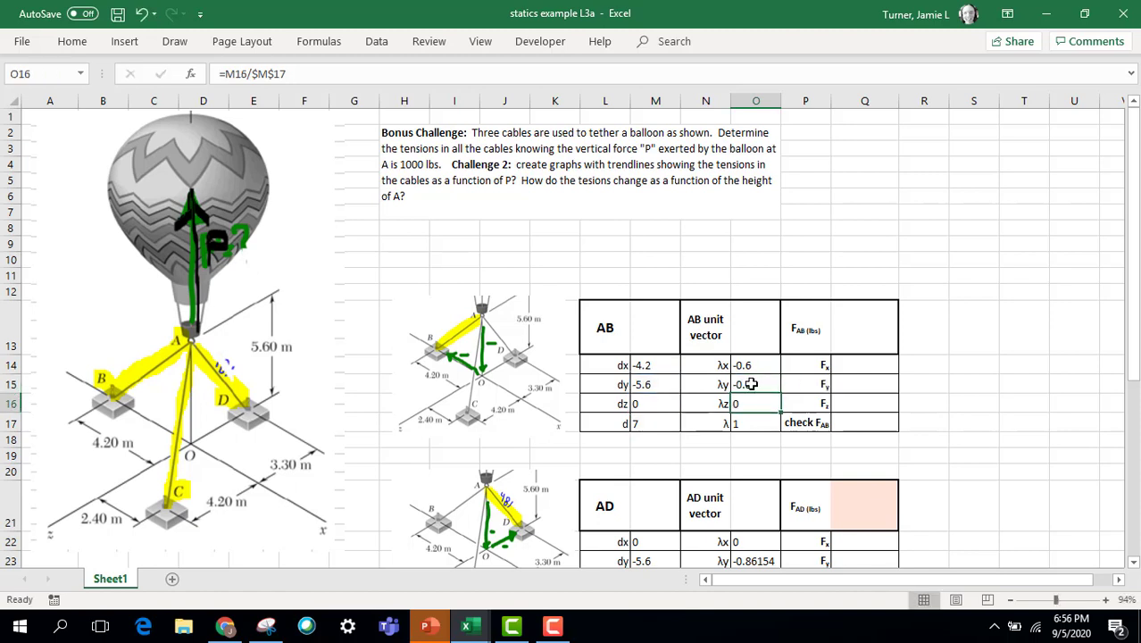
{"action": "double_click", "coordinate": [755, 403]}
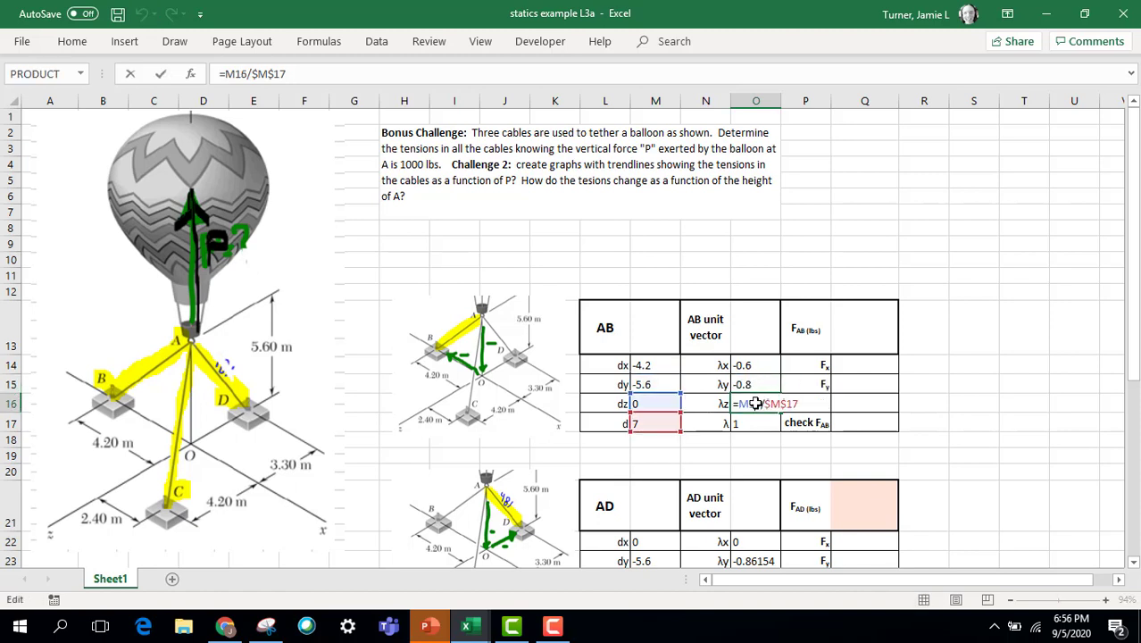
{"action": "key", "text": "Return"}
Check the AB length formula giving 7 and the unit-vector magnitude check giving 1.
{"action": "left_click", "coordinate": [656, 361]}
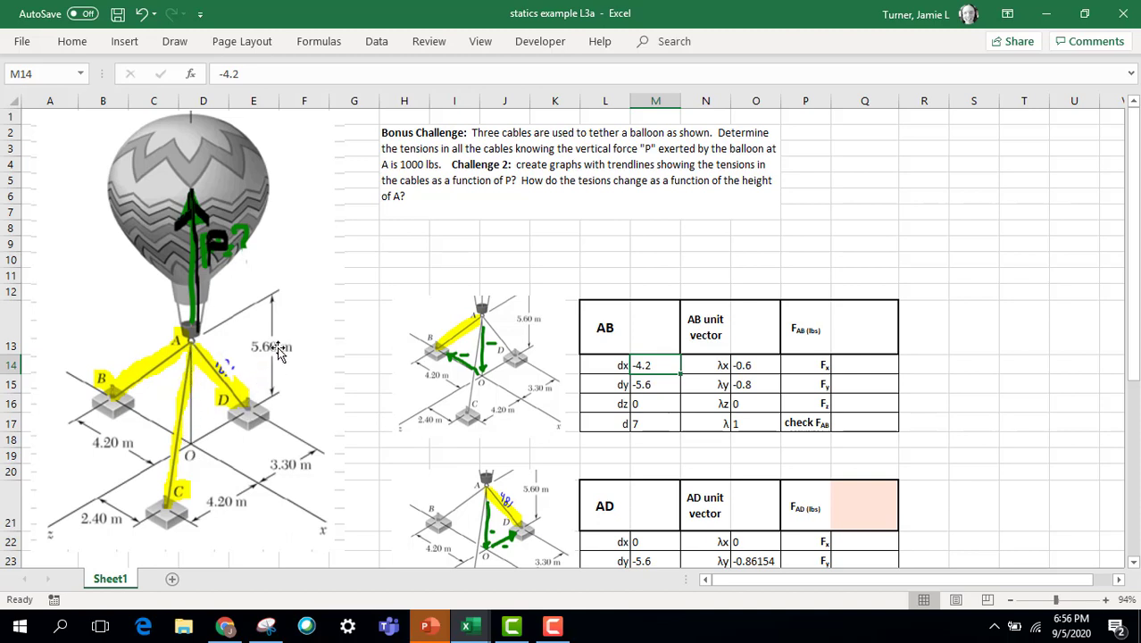
{"action": "left_click", "coordinate": [658, 385]}
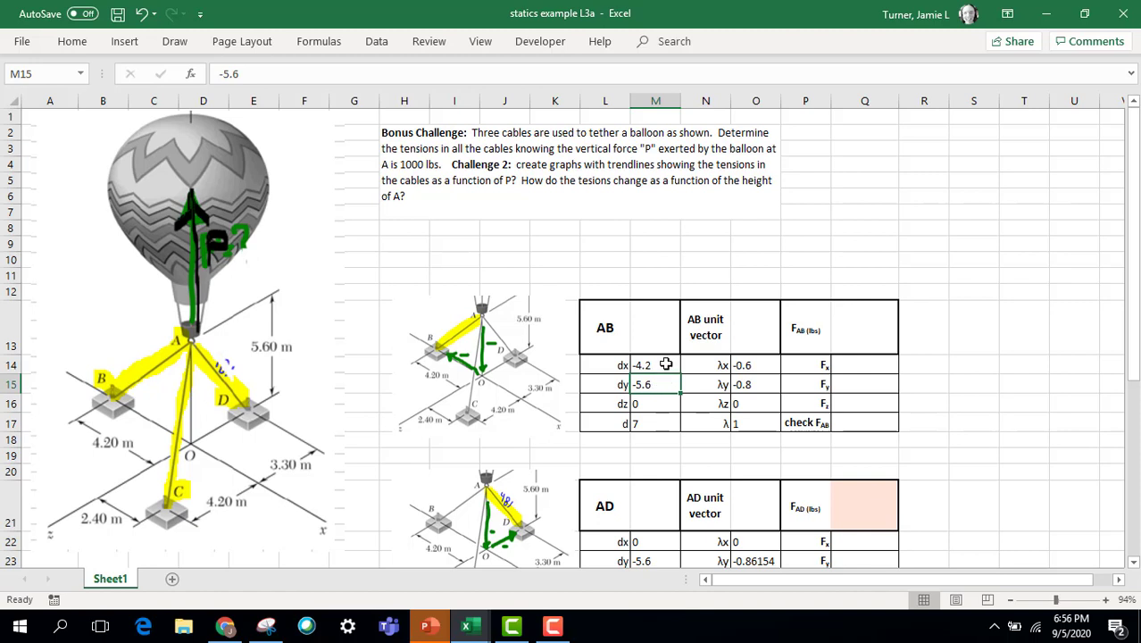
{"action": "left_click", "coordinate": [663, 364]}
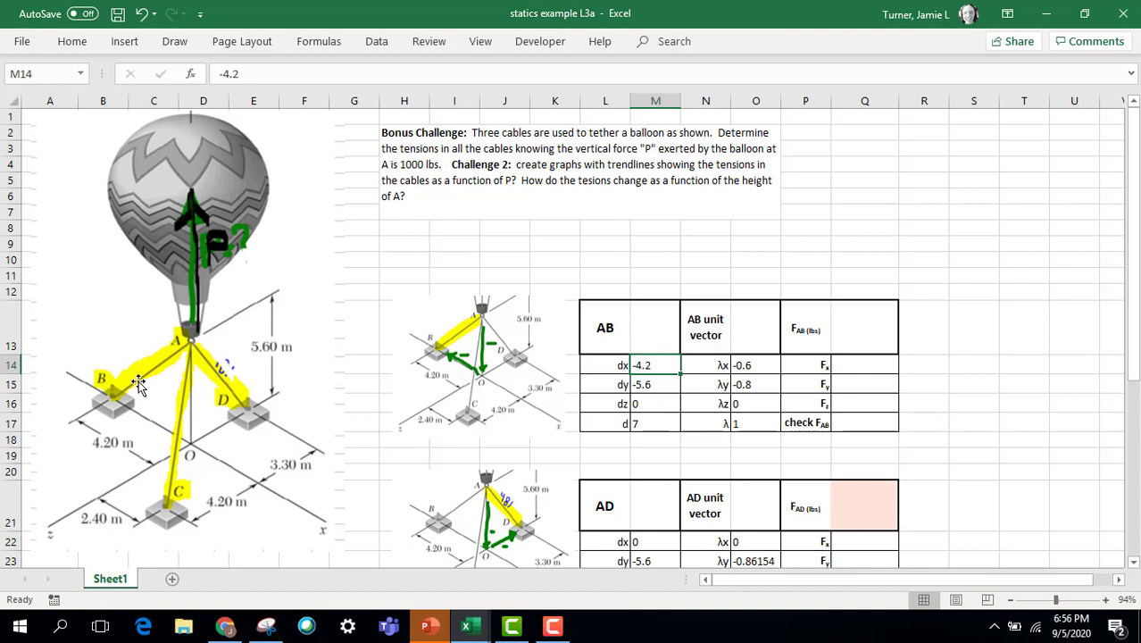
{"action": "double_click", "coordinate": [766, 366]}
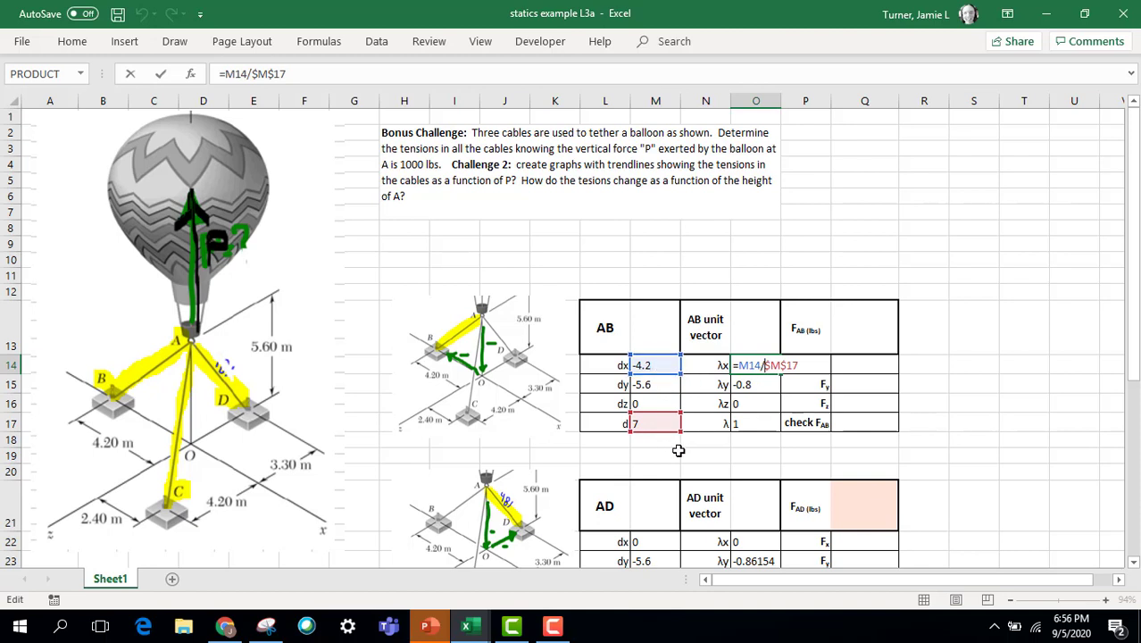
{"action": "key", "text": "Return"}
{"action": "double_click", "coordinate": [658, 423]}
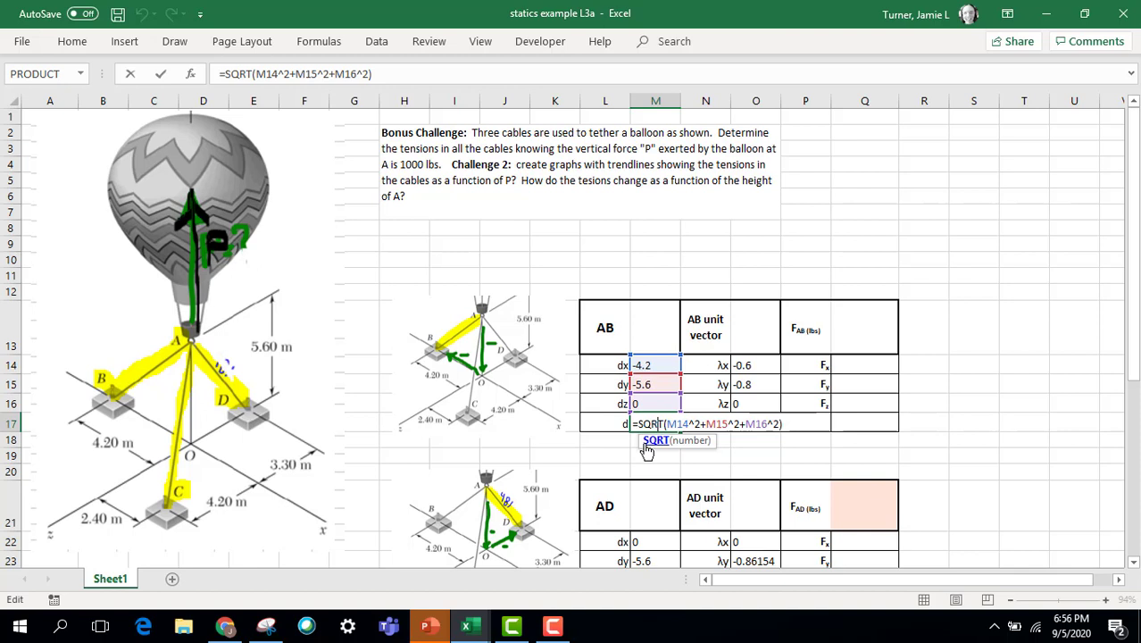
{"action": "key", "text": "Return"}
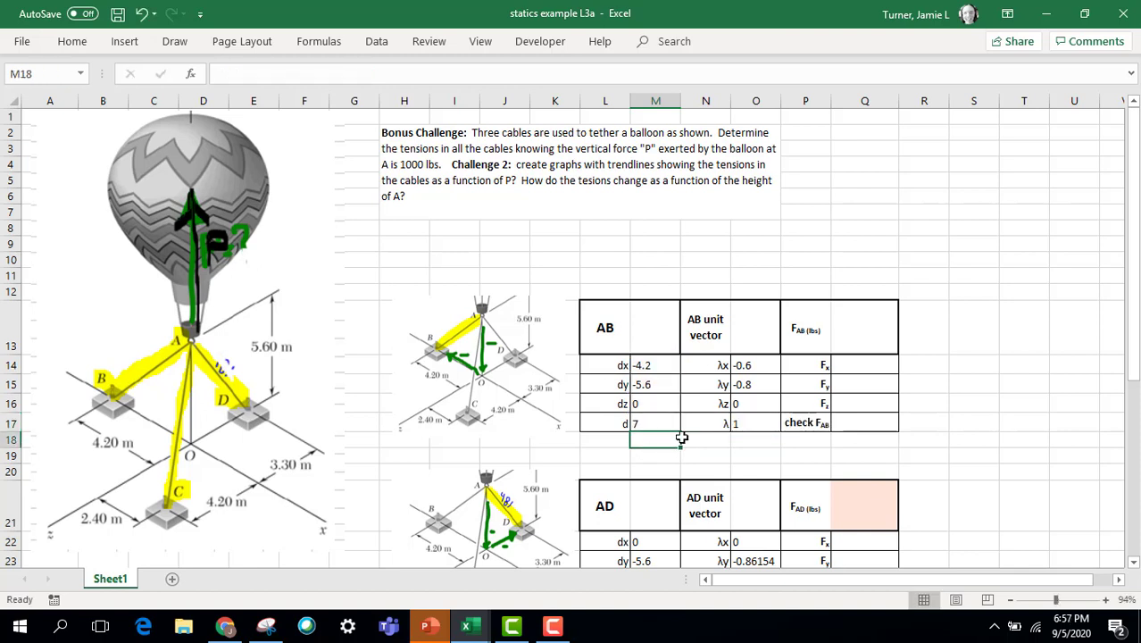
{"action": "left_click", "coordinate": [754, 427]}
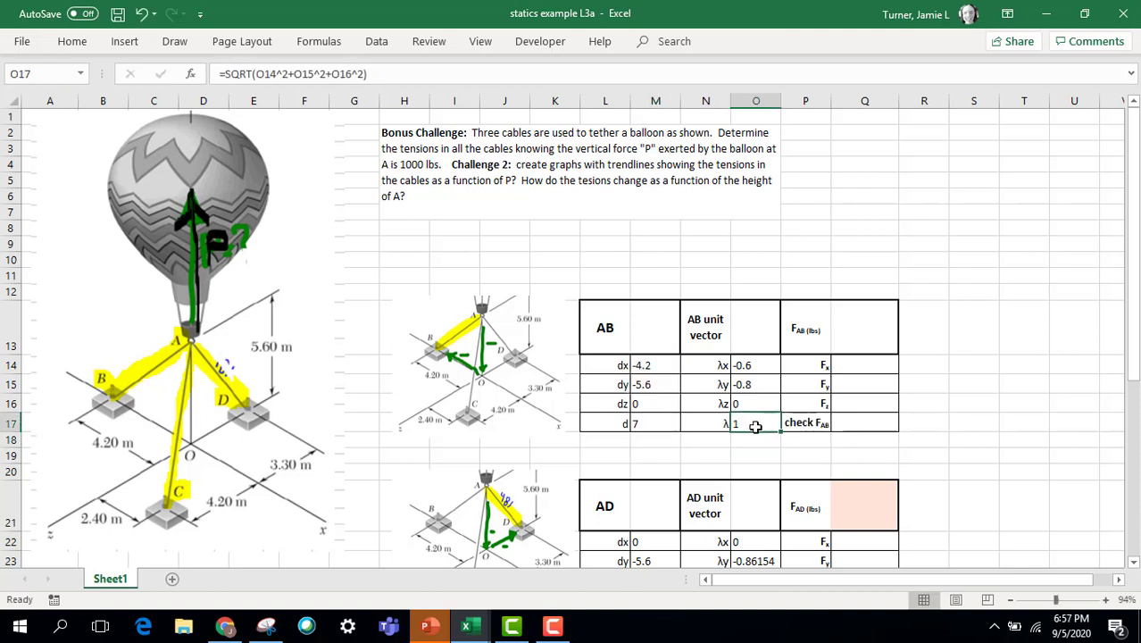
{"action": "double_click", "coordinate": [753, 426]}
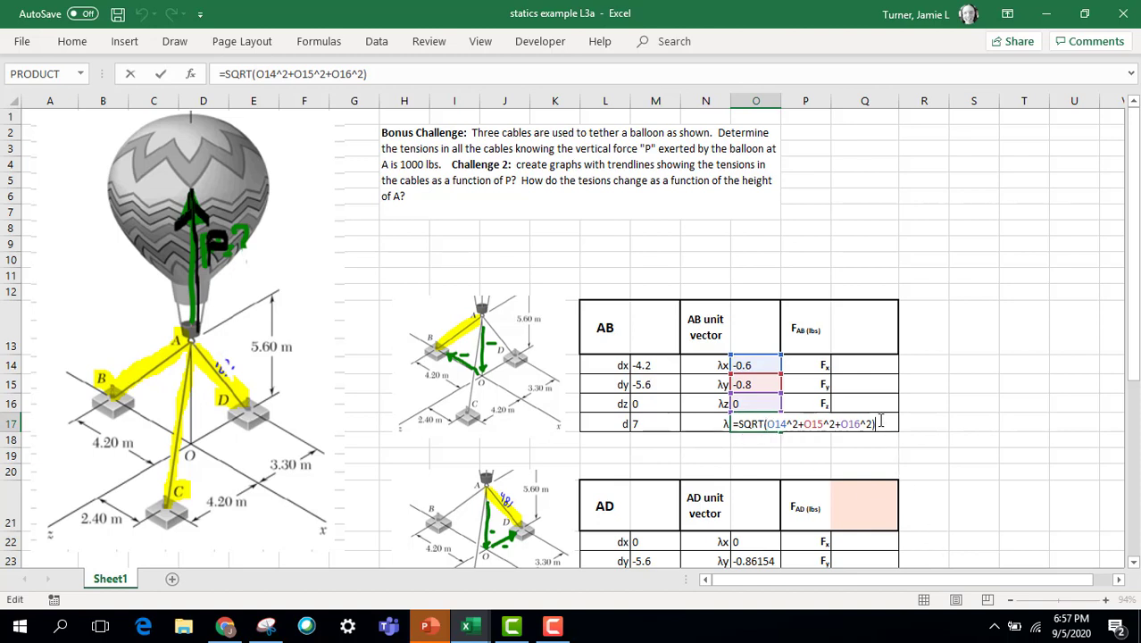
{"action": "key", "text": "Return"}
Look over the empty FAB and FAD tension cells and the ΣFx, ΣFy, ΣFz rows.
{"action": "left_click", "coordinate": [864, 307]}
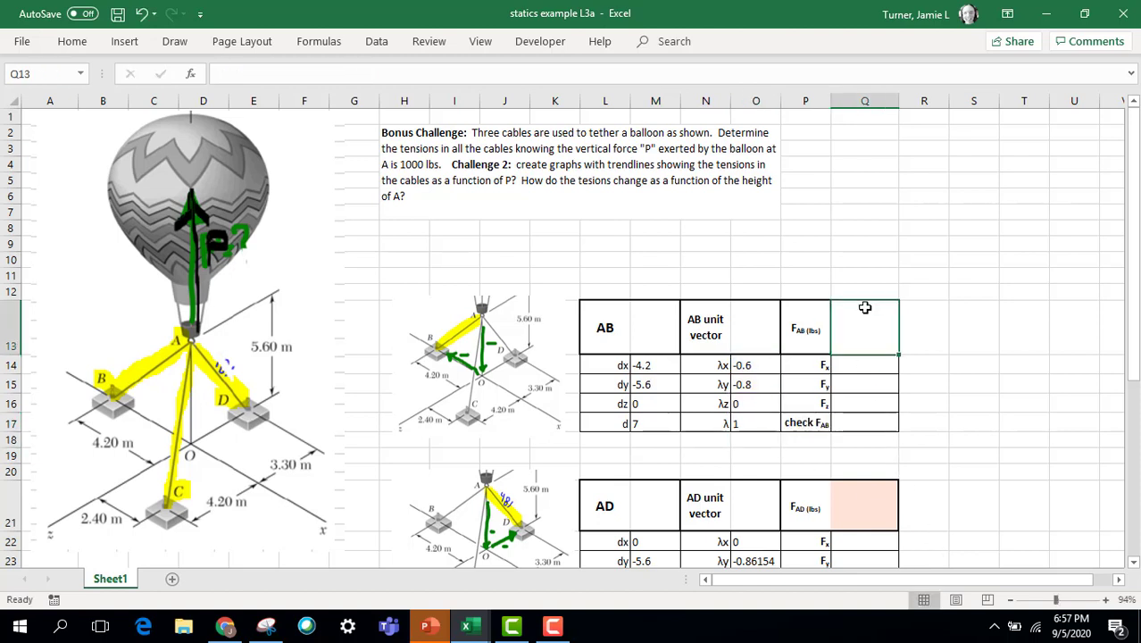
{"action": "left_click", "coordinate": [858, 506]}
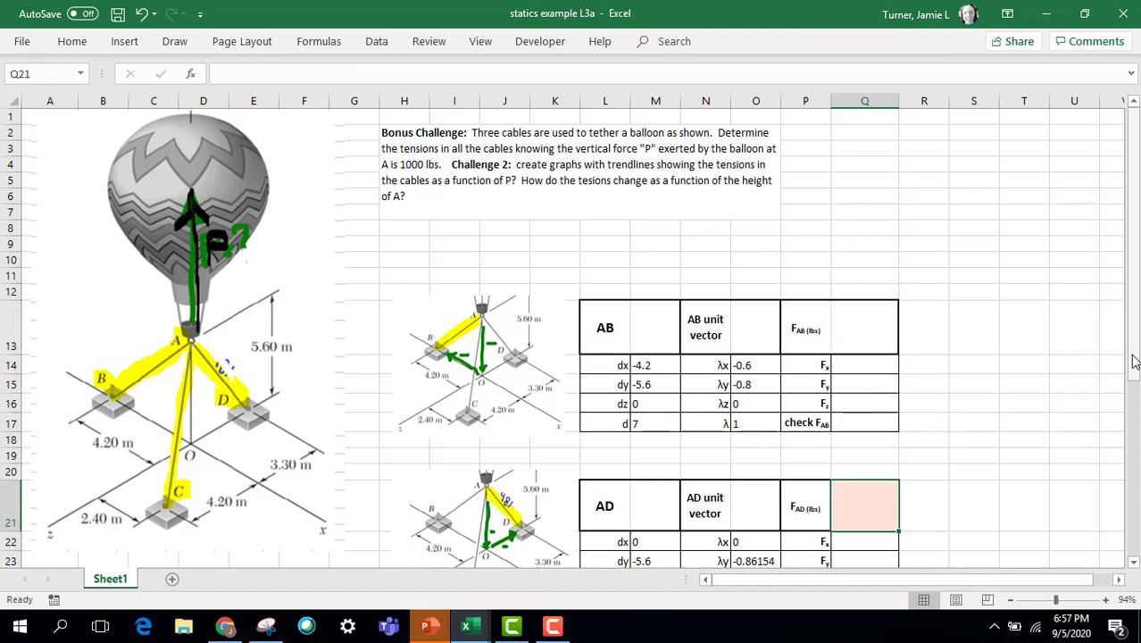
{"action": "left_click_drag", "start_coordinate": [1134, 361], "coordinate": [1135, 587]}
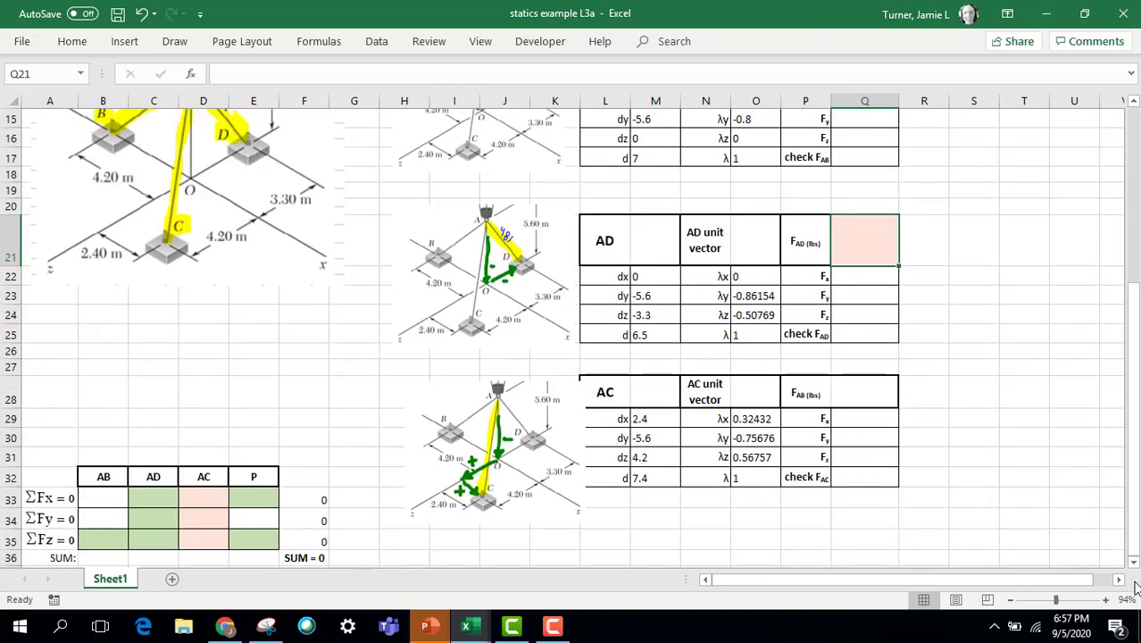
{"action": "left_click", "coordinate": [249, 517]}
{"action": "left_click_drag", "start_coordinate": [99, 496], "coordinate": [268, 502]}
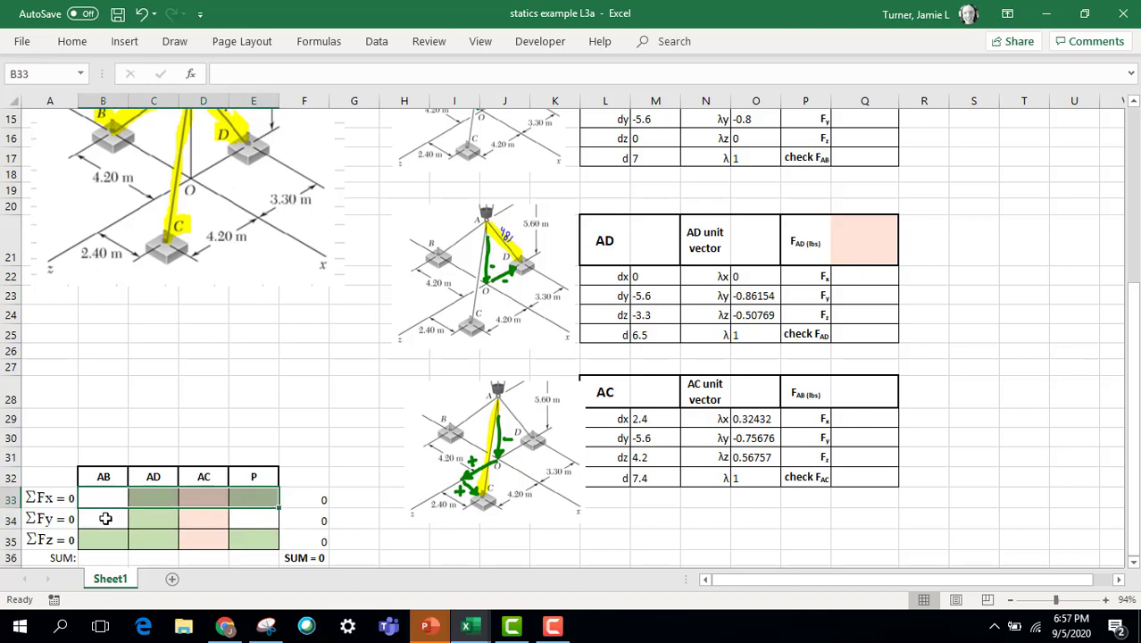
{"action": "left_click_drag", "start_coordinate": [105, 518], "coordinate": [210, 529]}
{"action": "left_click", "coordinate": [128, 540]}
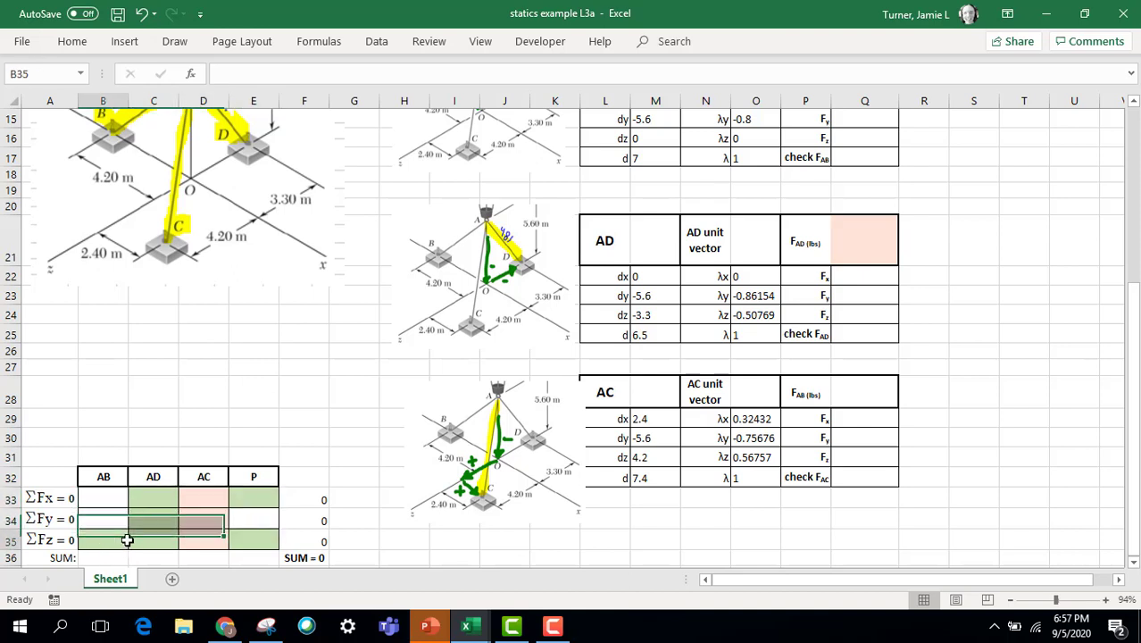
{"action": "left_click_drag", "start_coordinate": [128, 540], "coordinate": [248, 535]}
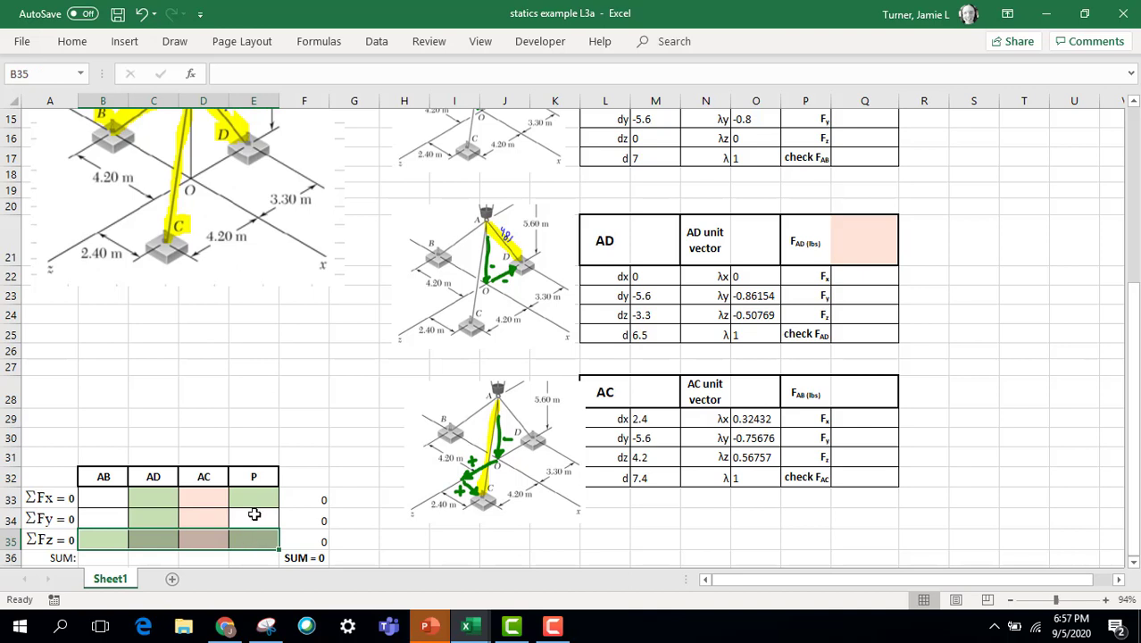
Enter the 1000 balloon load for ΣFy and 0 for ΣFx and ΣFz in column P.
{"action": "left_click", "coordinate": [255, 514]}
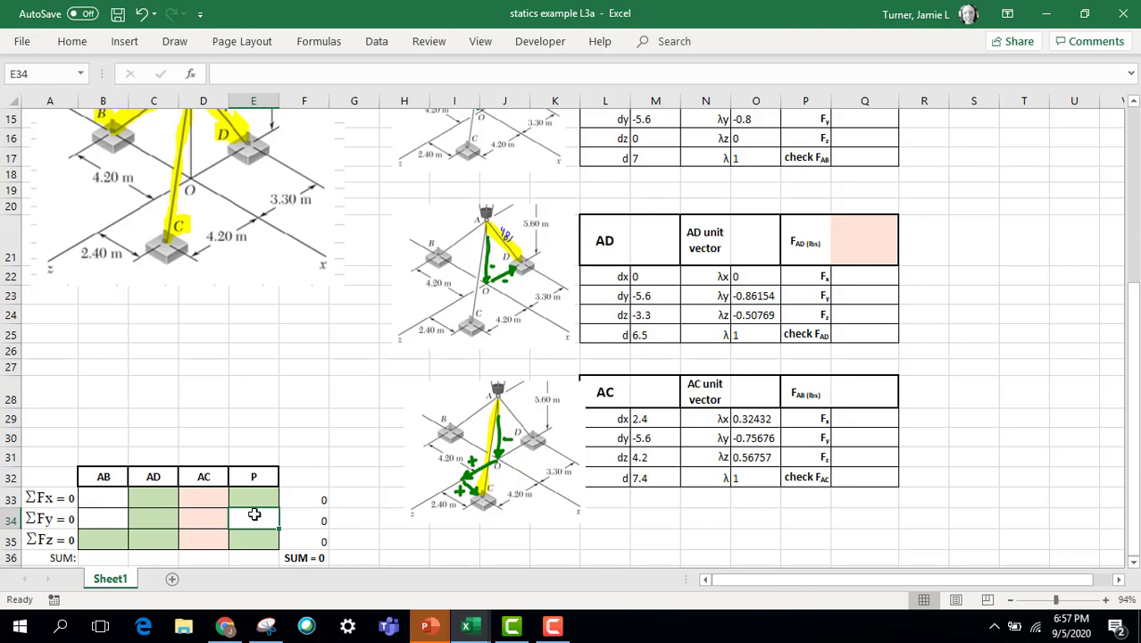
{"action": "type", "text": "10"}
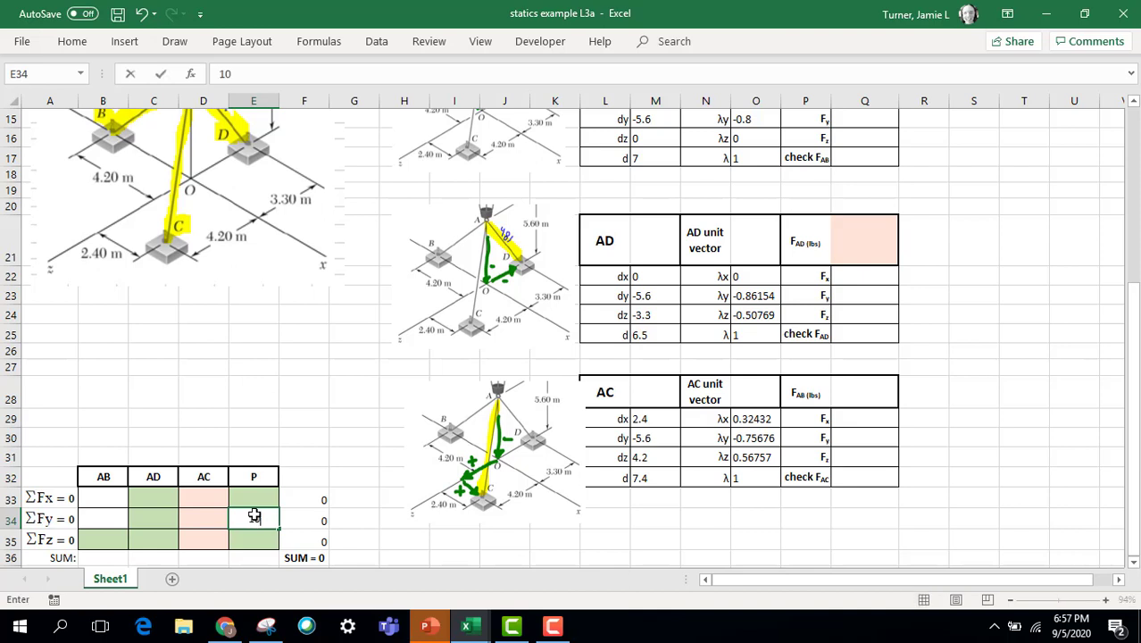
{"action": "type", "text": "00"}
{"action": "key", "text": "Return"}
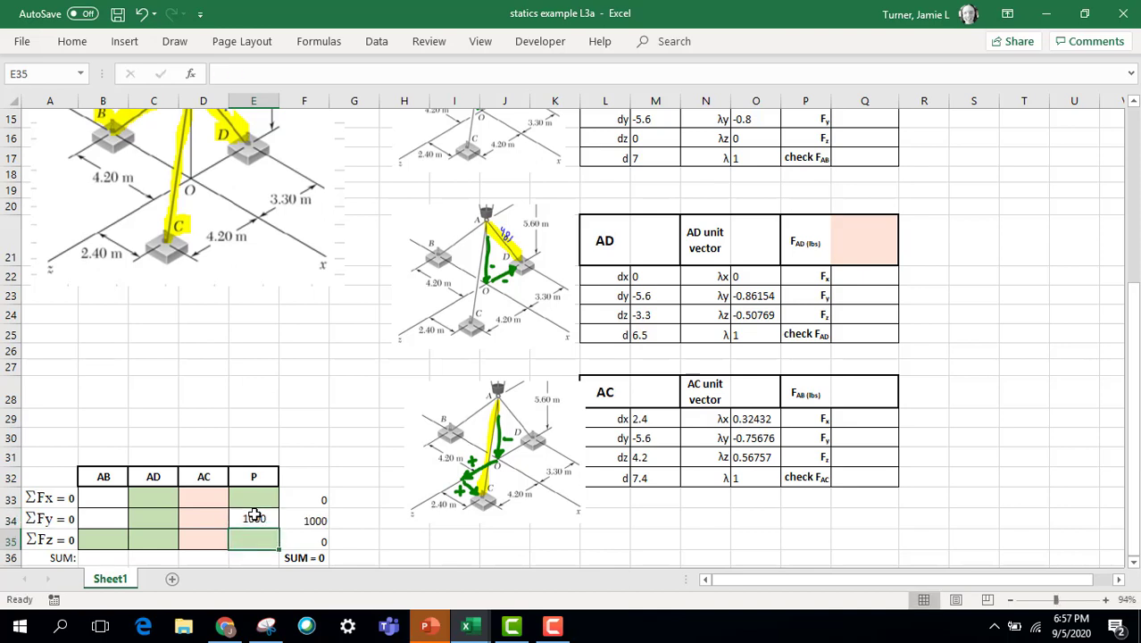
{"action": "left_click_drag", "start_coordinate": [105, 516], "coordinate": [216, 523]}
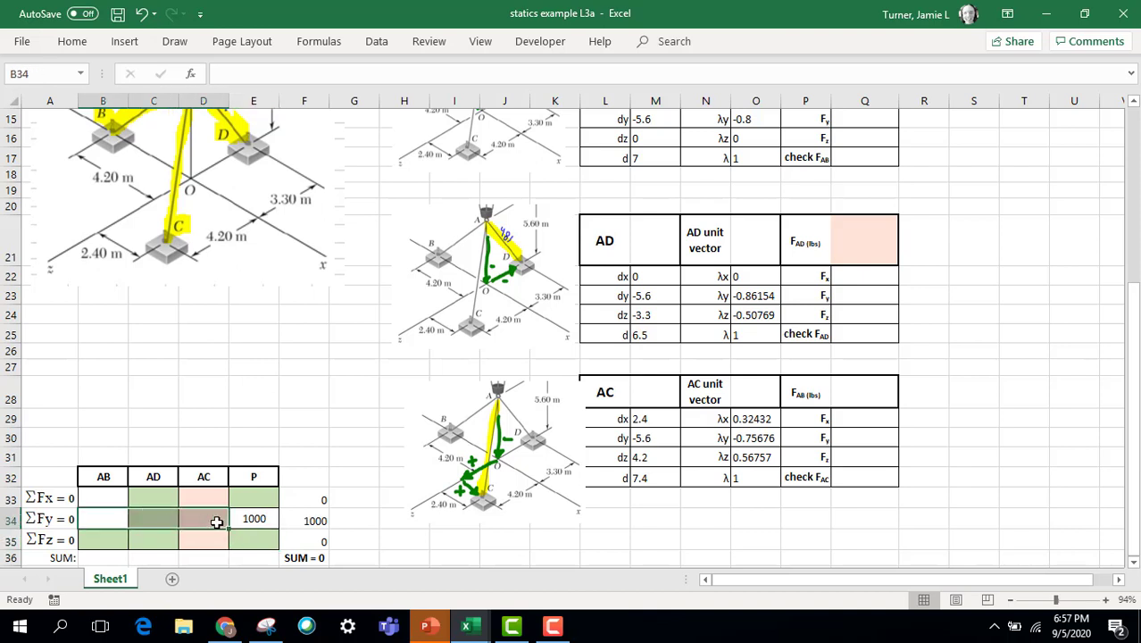
{"action": "left_click", "coordinate": [272, 518]}
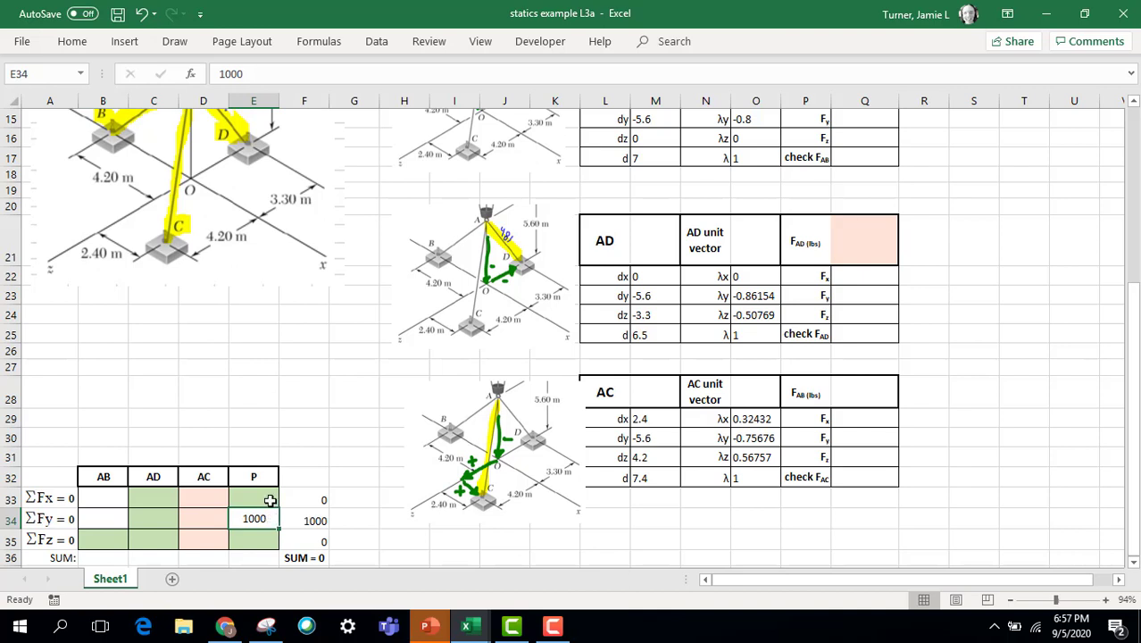
{"action": "left_click", "coordinate": [270, 501]}
{"action": "type", "text": "0"}
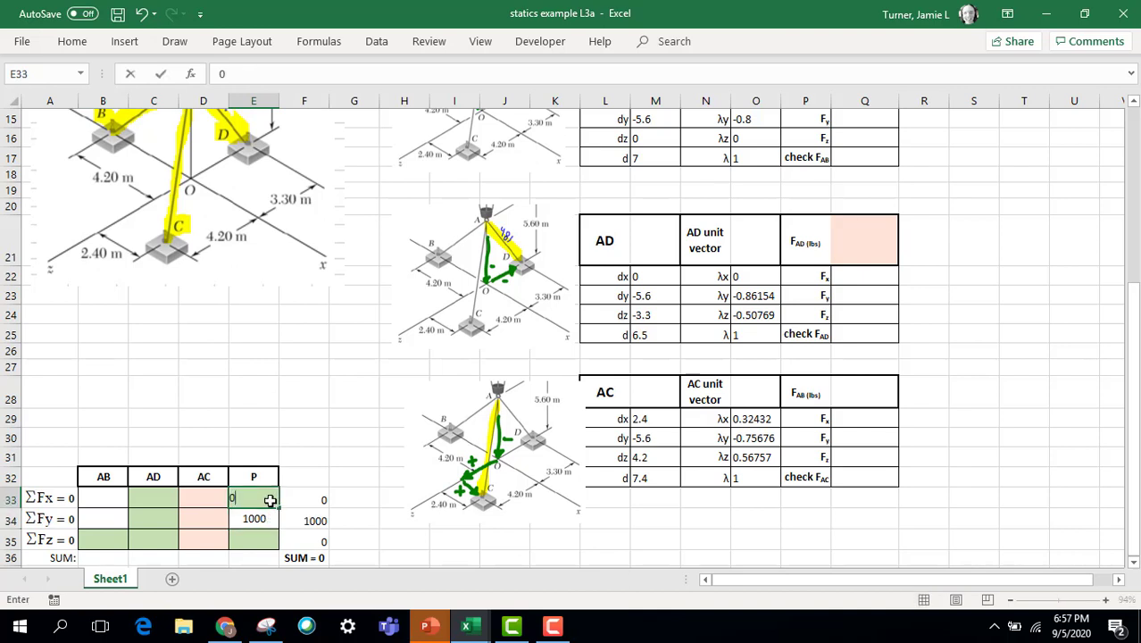
{"action": "key", "text": "Return"}
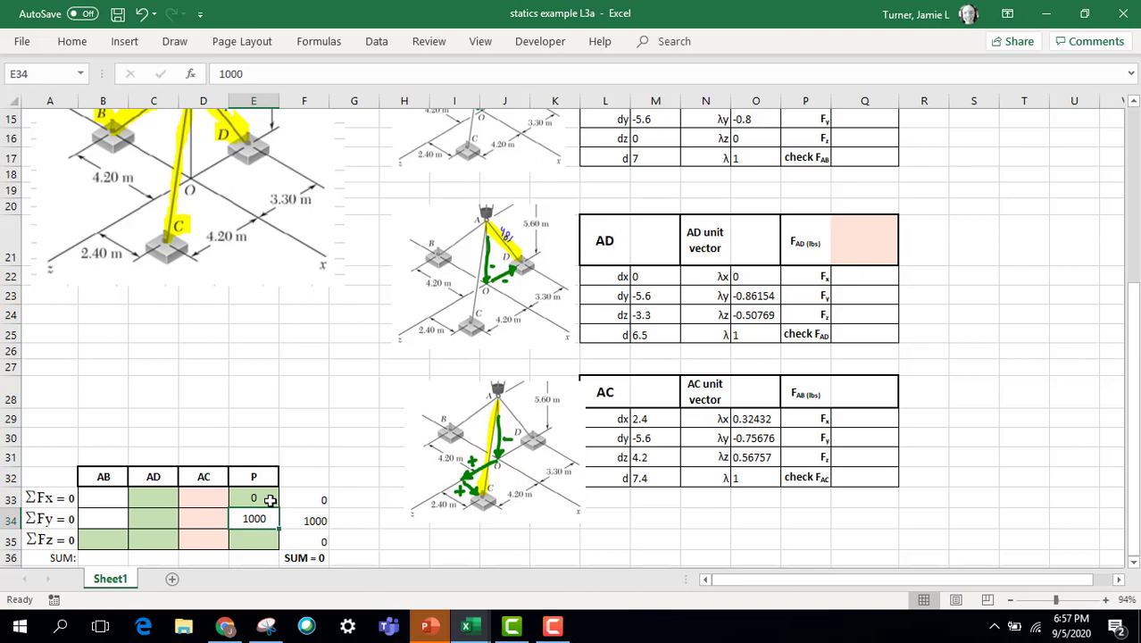
{"action": "key", "text": "Return"}
{"action": "type", "text": "0"}
{"action": "key", "text": "Return"}
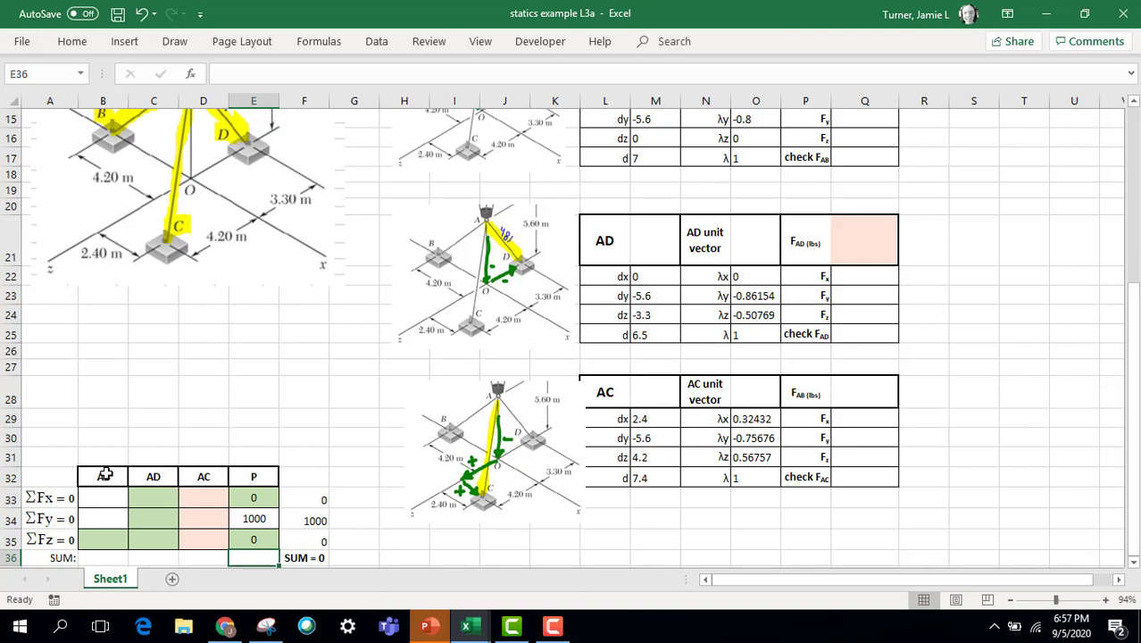
Select heading row 32 and pin the Home ribbon permanently above the sheet.
{"action": "left_click", "coordinate": [11, 477]}
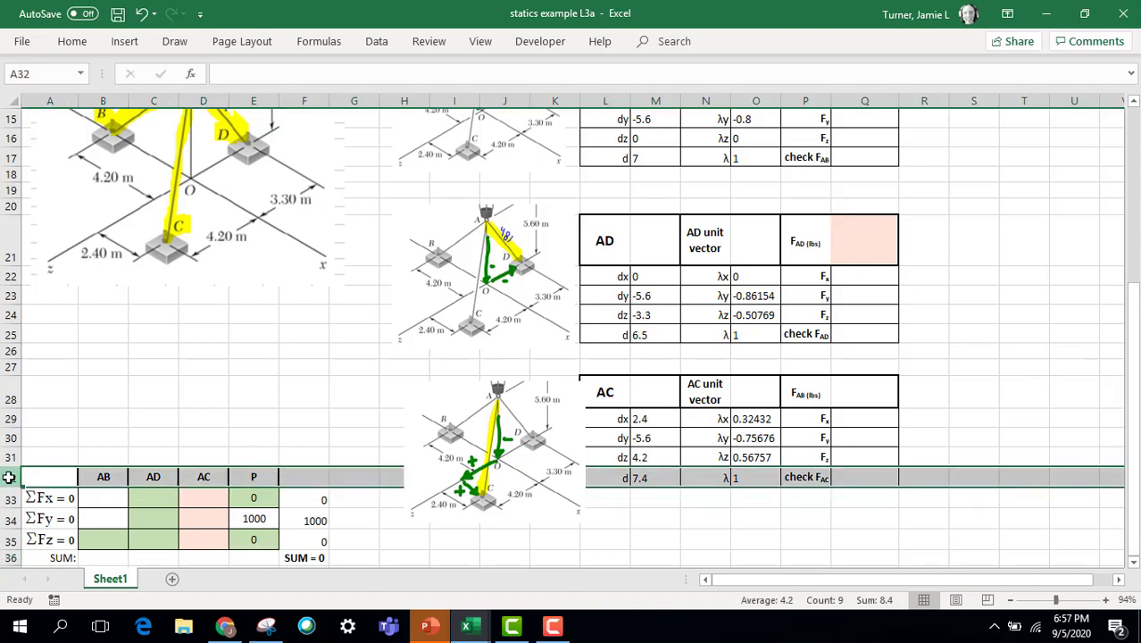
{"action": "left_click", "coordinate": [125, 45]}
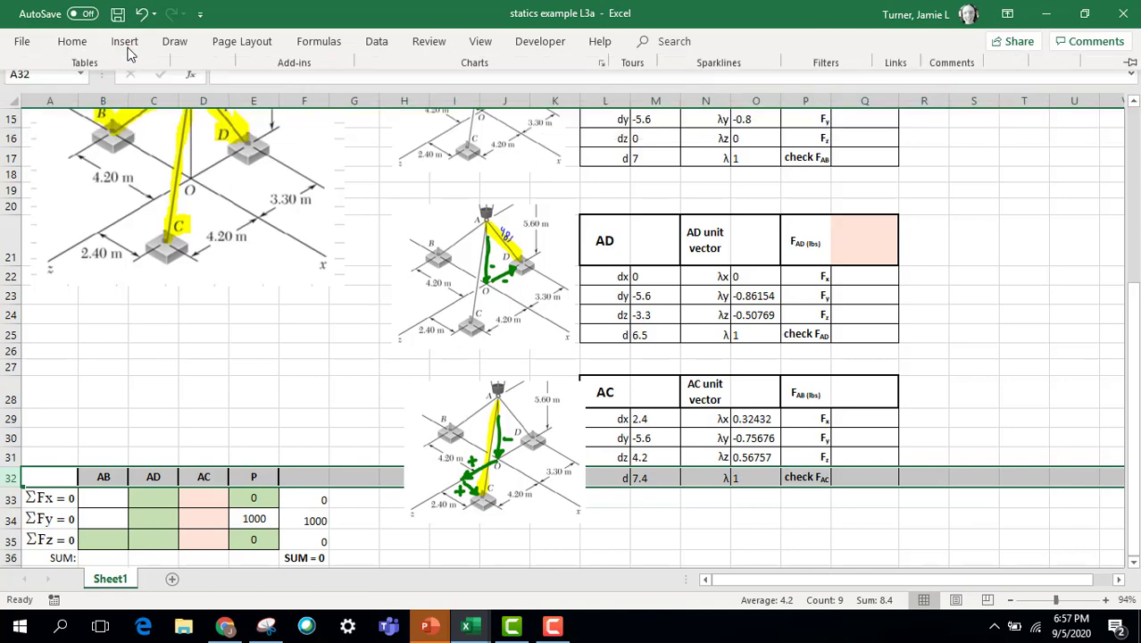
{"action": "left_click", "coordinate": [125, 44]}
{"action": "left_click", "coordinate": [73, 42]}
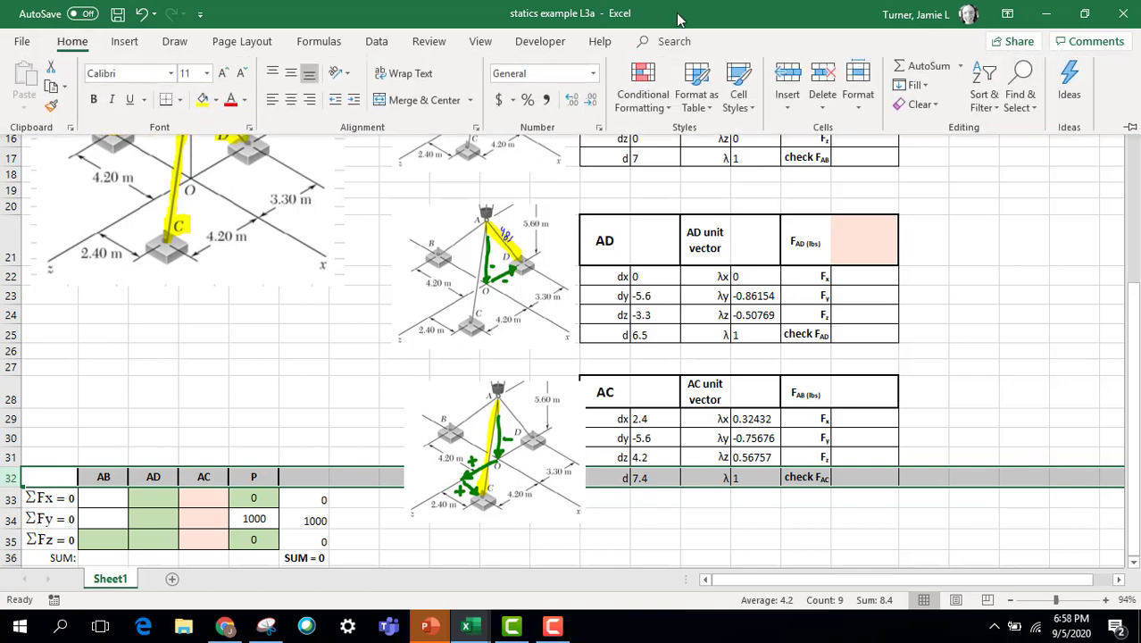
{"action": "left_click", "coordinate": [1129, 129]}
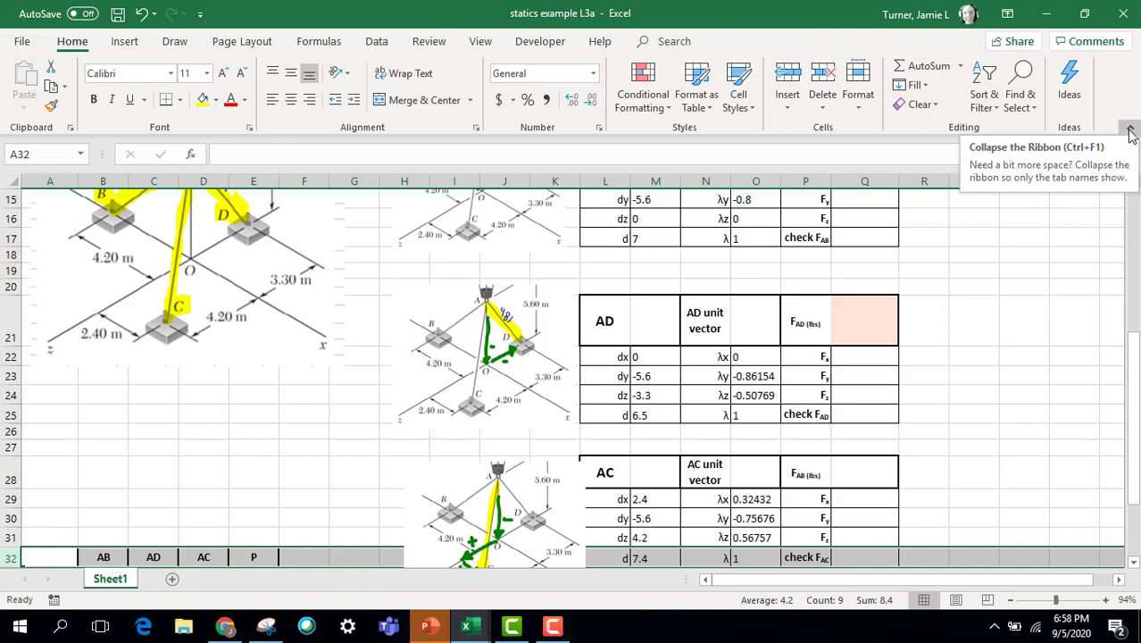
{"action": "left_click", "coordinate": [1129, 131]}
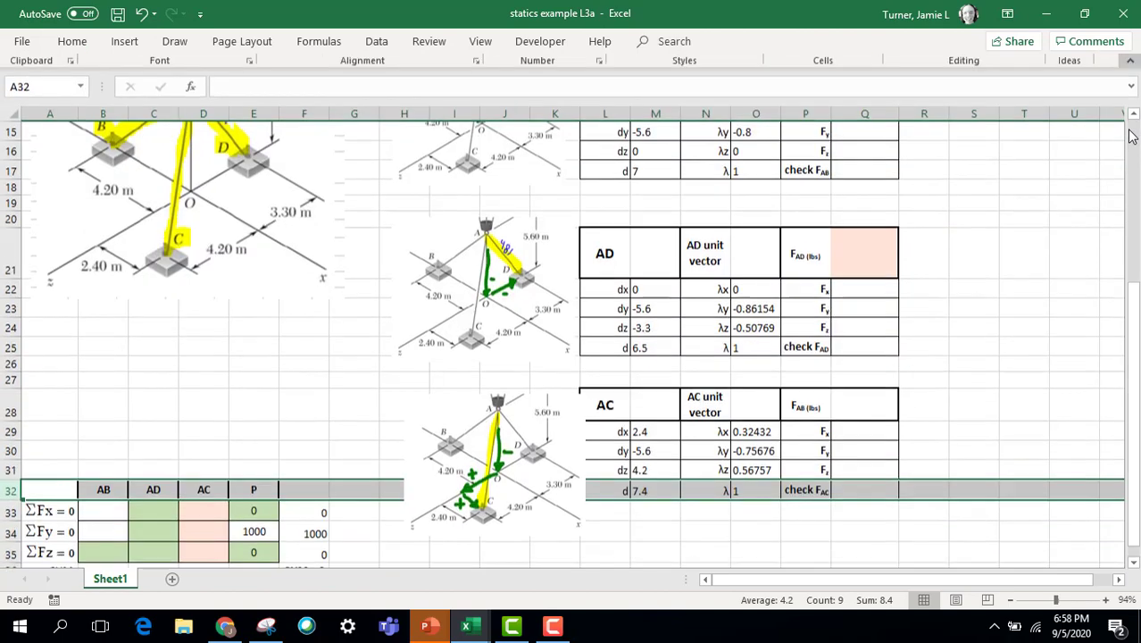
{"action": "left_click", "coordinate": [72, 41]}
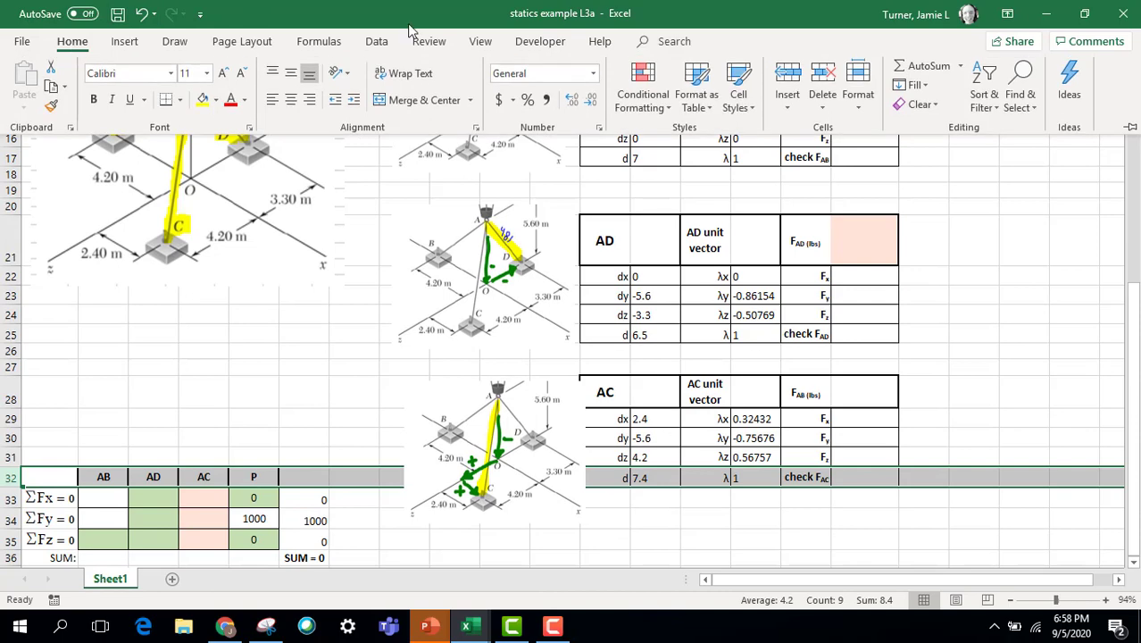
{"action": "left_click", "coordinate": [1129, 131]}
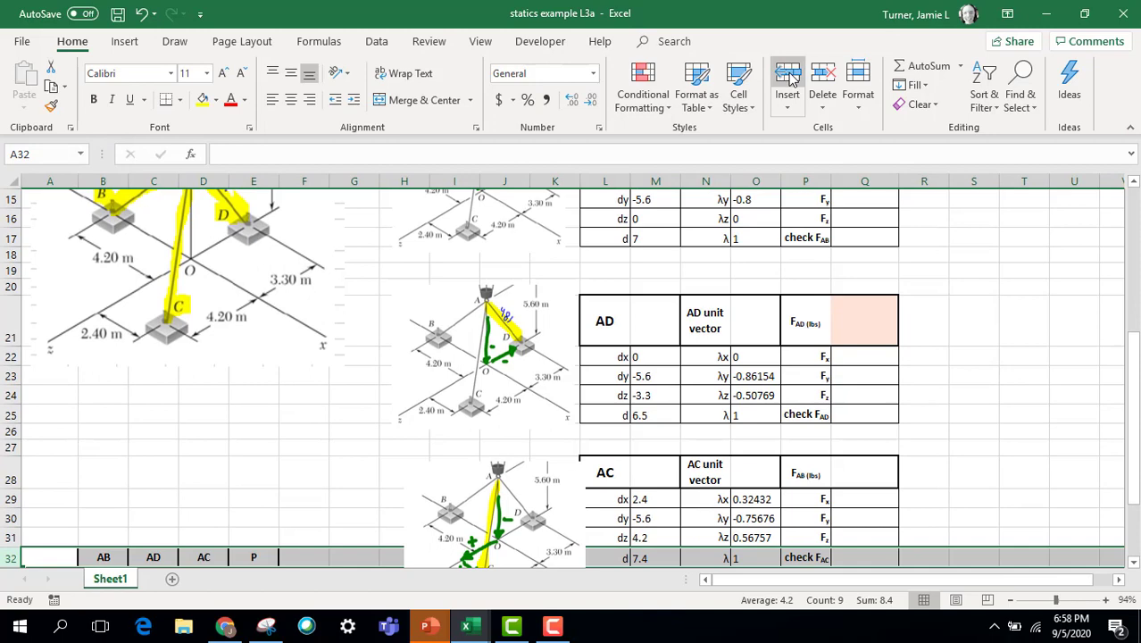
Insert a blank row above the table headings, then undo the insertion.
{"action": "left_click", "coordinate": [789, 79]}
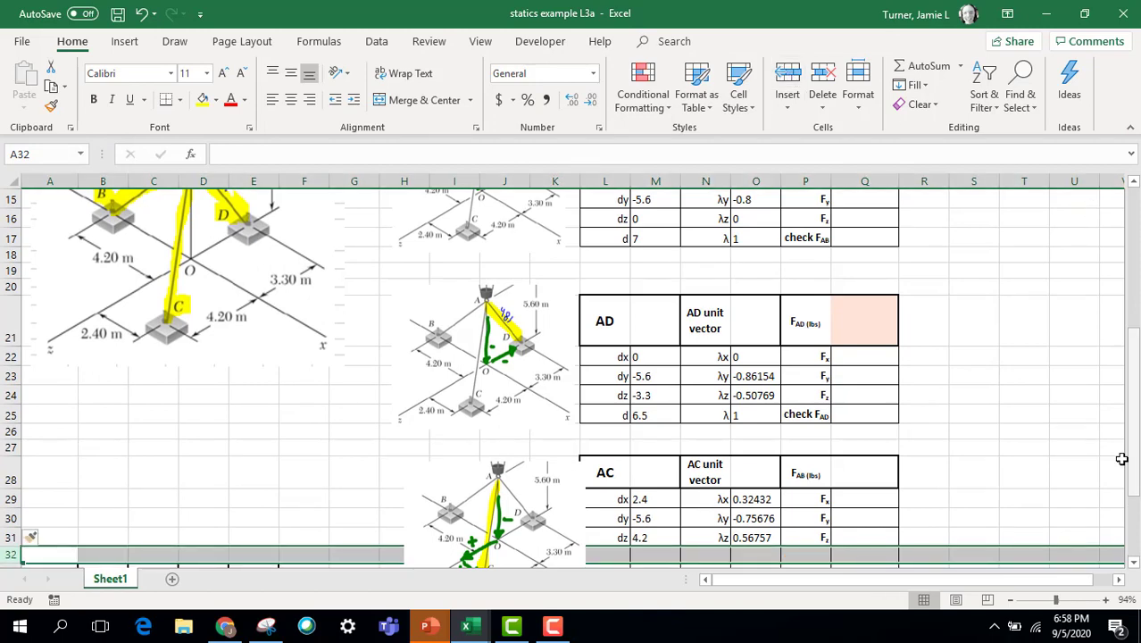
{"action": "left_click_drag", "start_coordinate": [1135, 456], "coordinate": [1137, 534]}
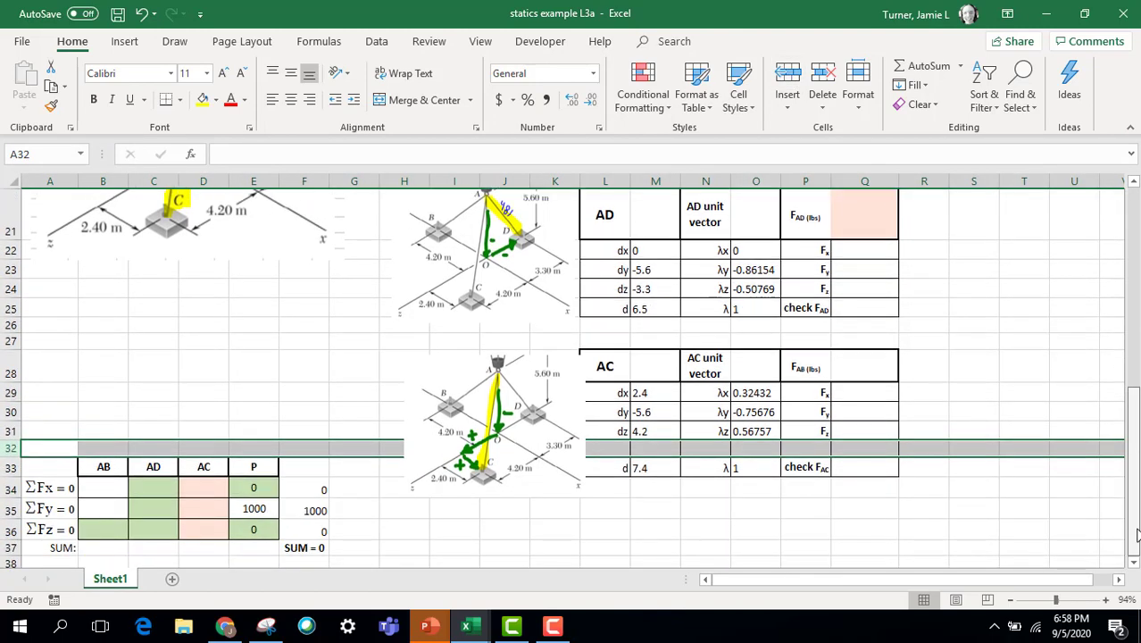
{"action": "left_click", "coordinate": [142, 16]}
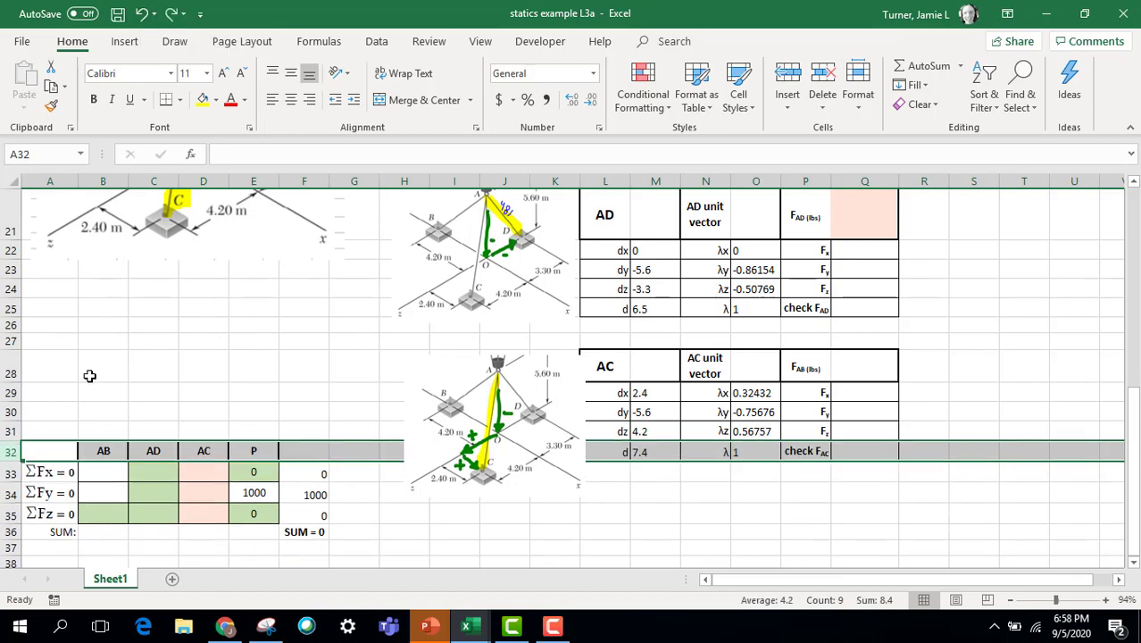
Drag the force-balance table up to row 27 and its AB–P headings up one more row.
{"action": "left_click_drag", "start_coordinate": [37, 447], "coordinate": [305, 528]}
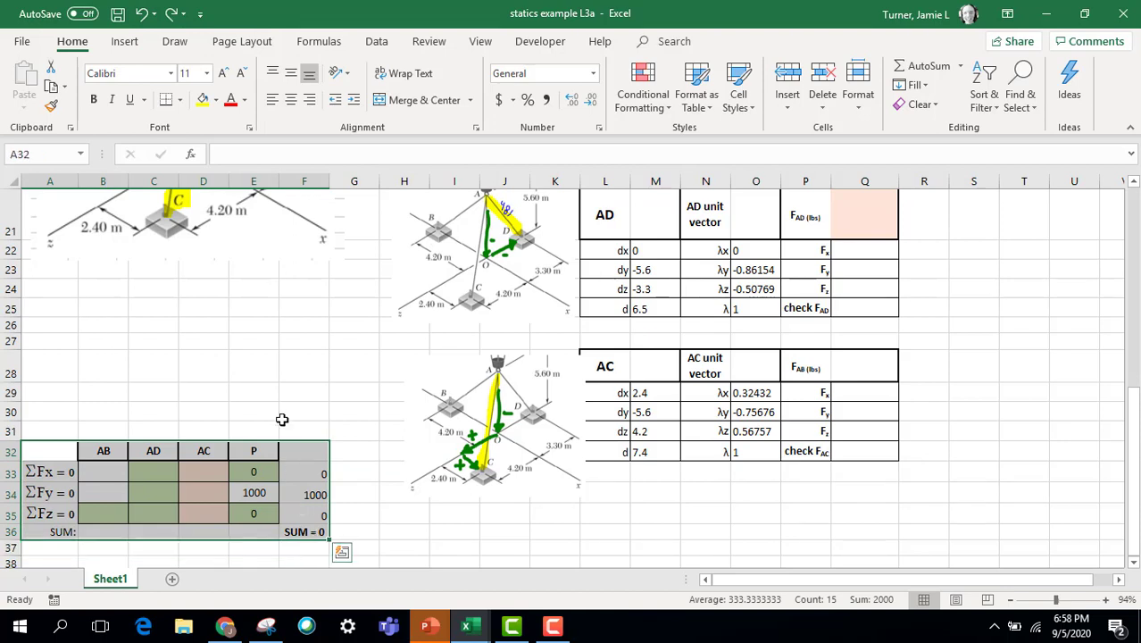
{"action": "left_click_drag", "start_coordinate": [268, 443], "coordinate": [277, 346]}
{"action": "left_click_drag", "start_coordinate": [89, 339], "coordinate": [257, 331]}
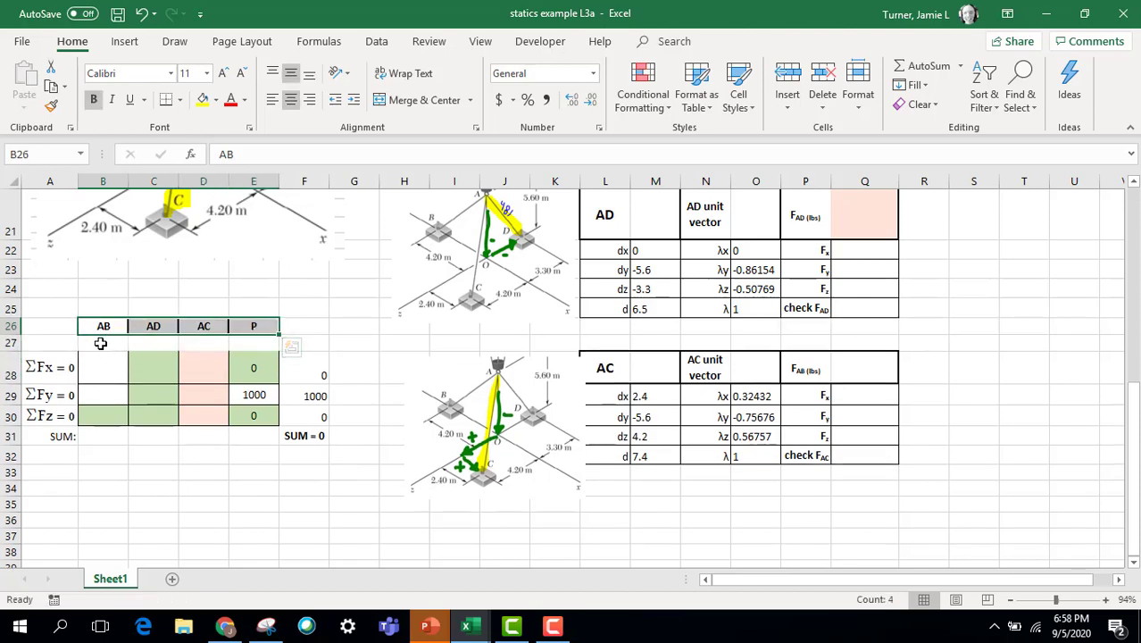
Apply All Borders to the empty row under the AB, AD, AC and P headings.
{"action": "left_click_drag", "start_coordinate": [101, 342], "coordinate": [254, 344]}
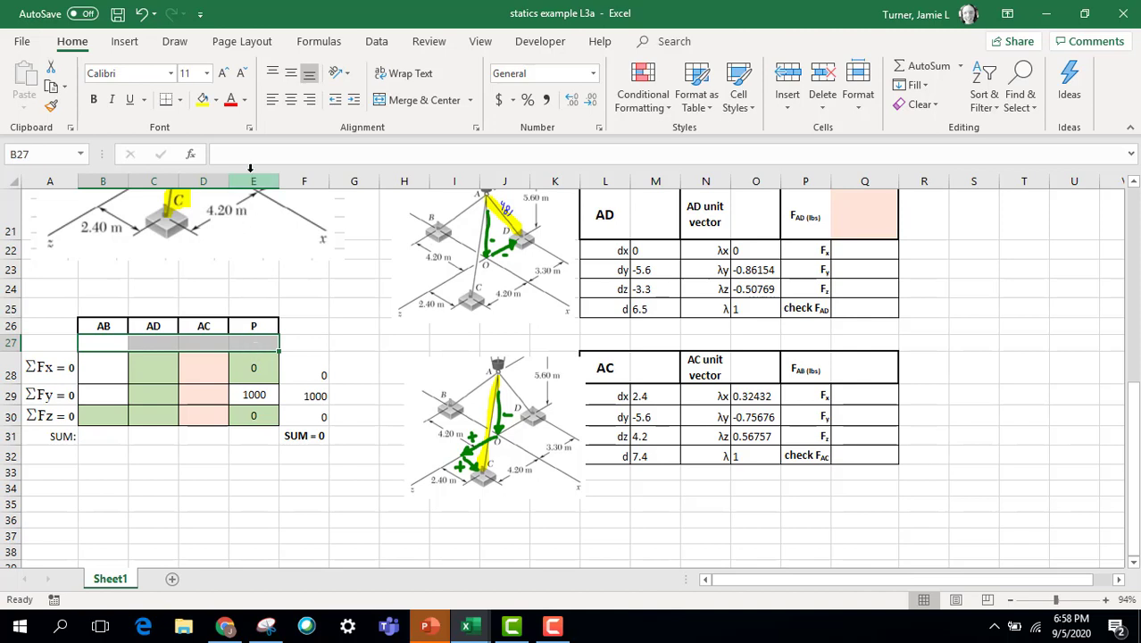
{"action": "left_click", "coordinate": [182, 104]}
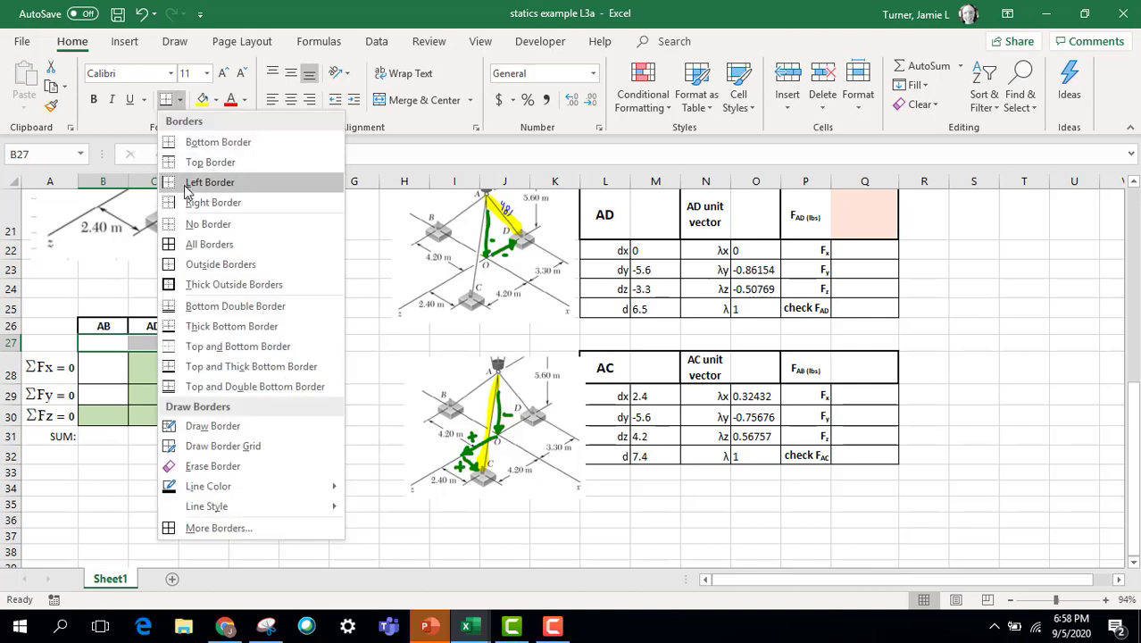
{"action": "left_click", "coordinate": [189, 247]}
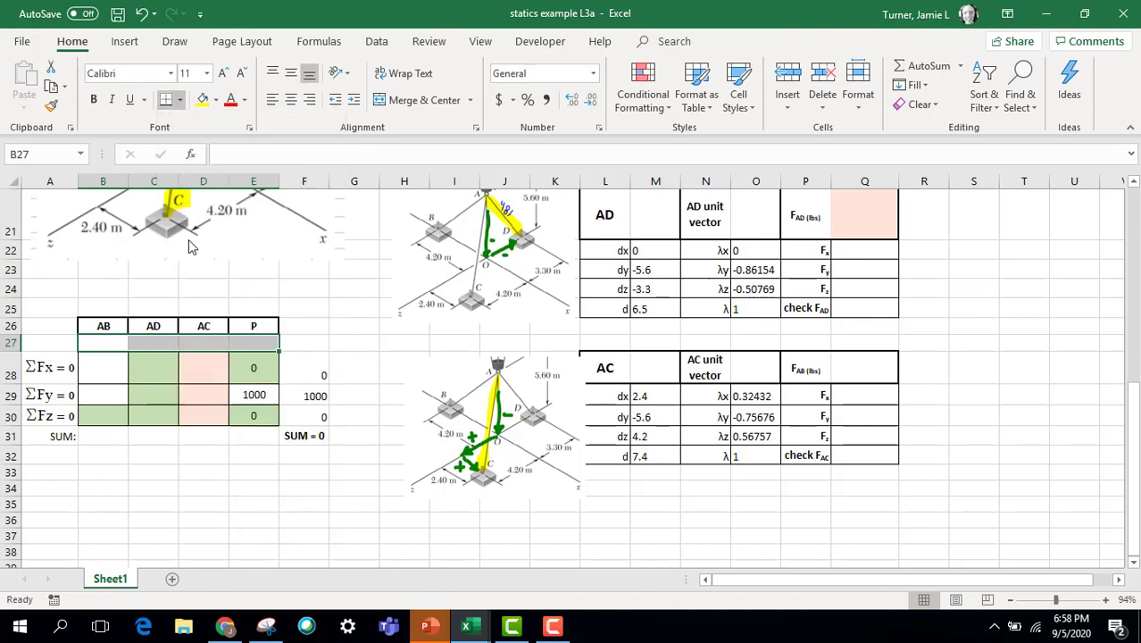
{"action": "left_click", "coordinate": [255, 391]}
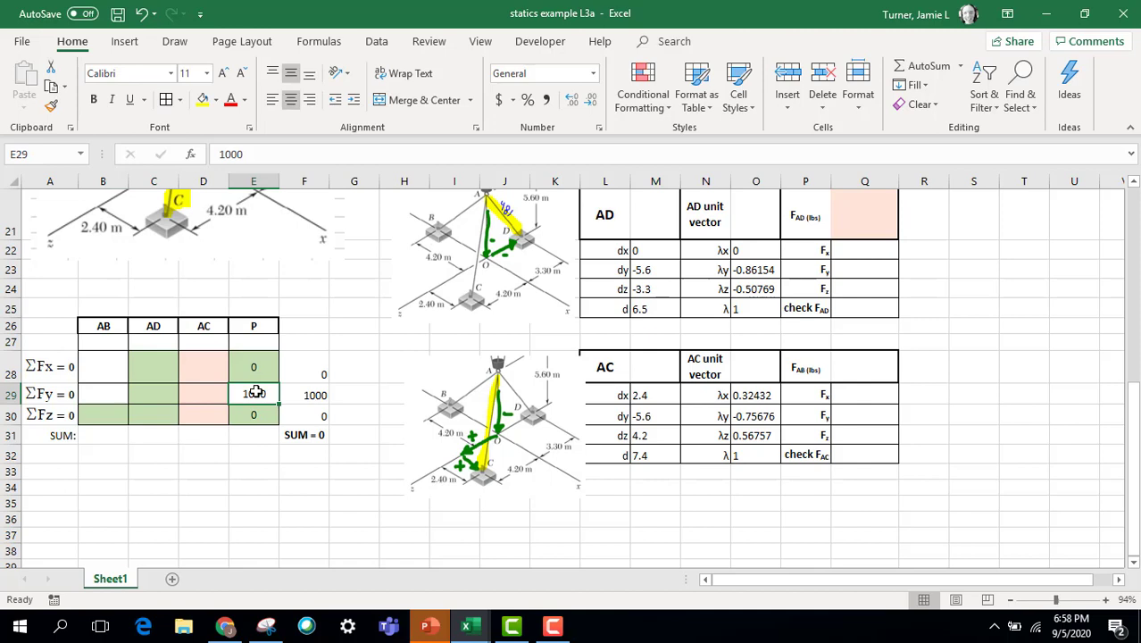
Fill the AB and AD tension cells with 1000 each.
{"action": "left_click", "coordinate": [105, 339]}
{"action": "type", "text": "1"}
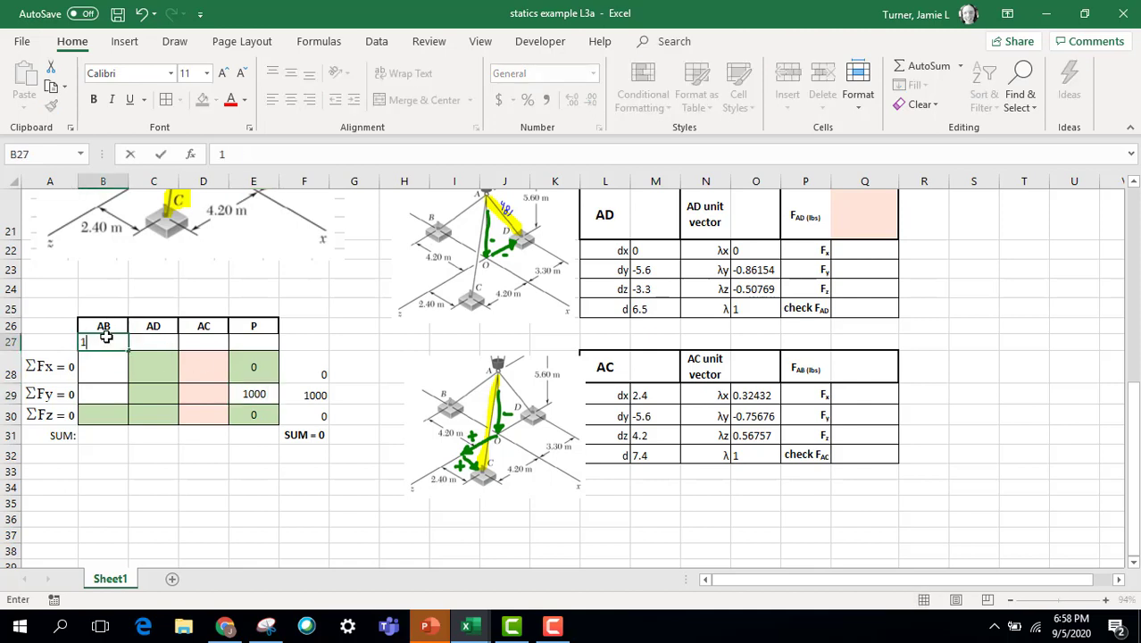
{"action": "type", "text": "000"}
{"action": "key", "text": "Tab"}
{"action": "type", "text": "1"}
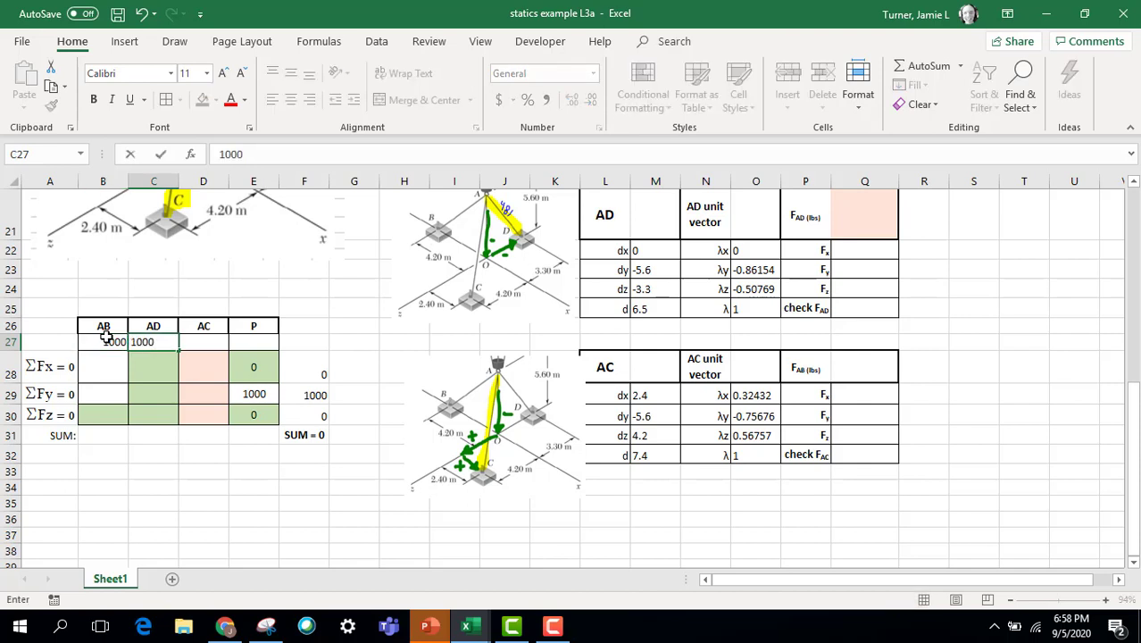
{"action": "type", "text": "000"}
{"action": "key", "text": "Tab"}
{"action": "type", "text": "1000"}
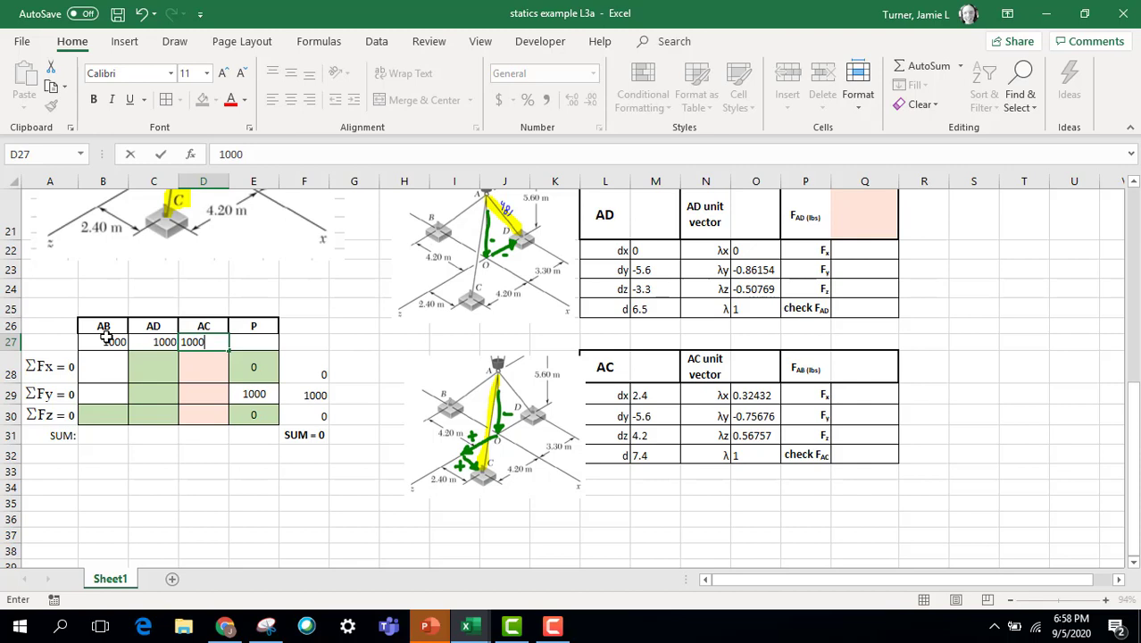
{"action": "key", "text": "Tab"}
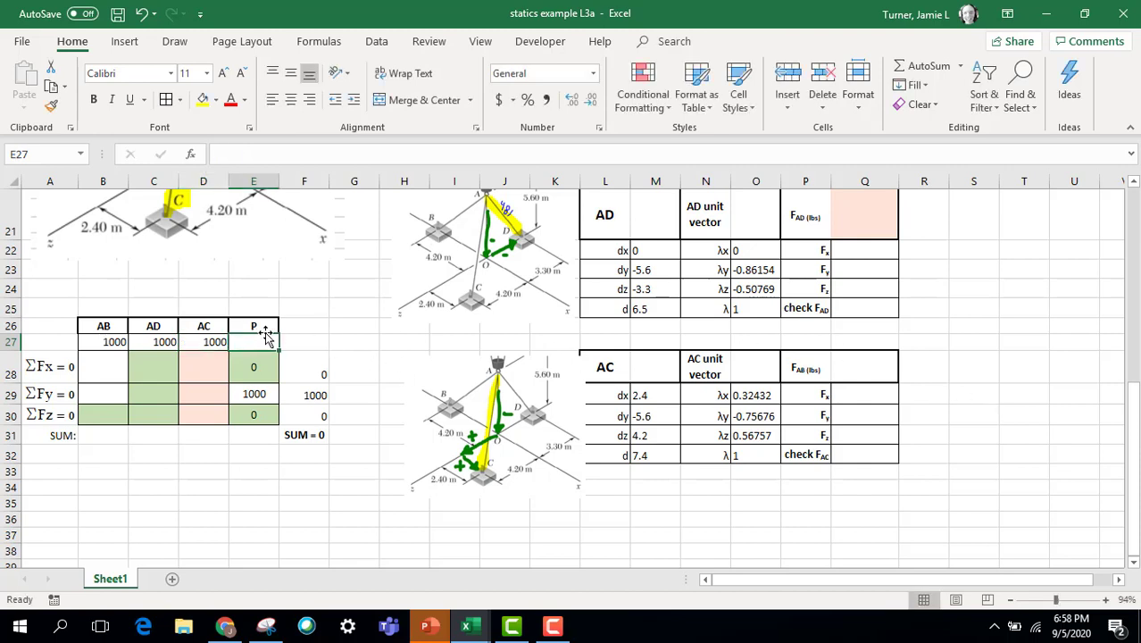
Change the trial tensions to 1100, 1200 and 1300 for AB, AD and AC.
{"action": "left_click", "coordinate": [113, 342]}
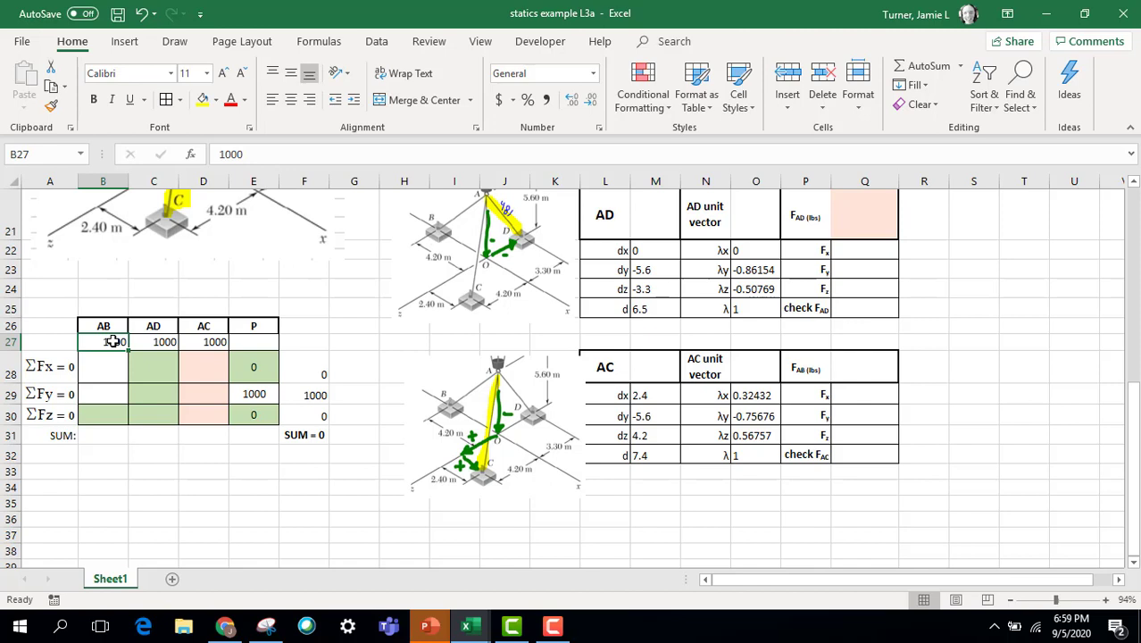
{"action": "type", "text": "1100"}
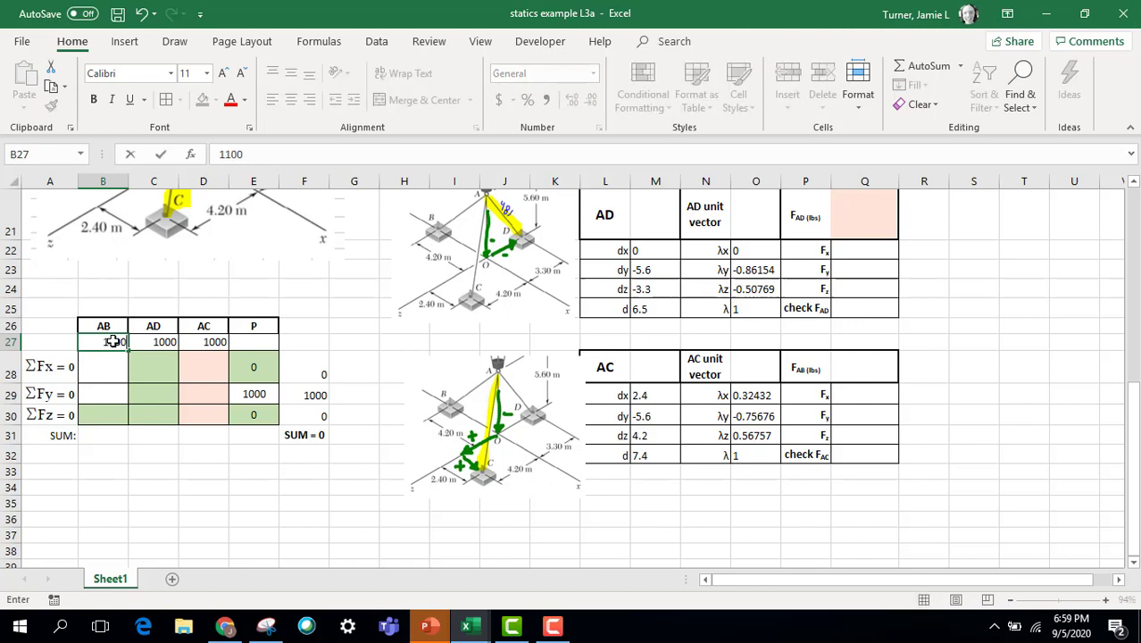
{"action": "left_click", "coordinate": [156, 342]}
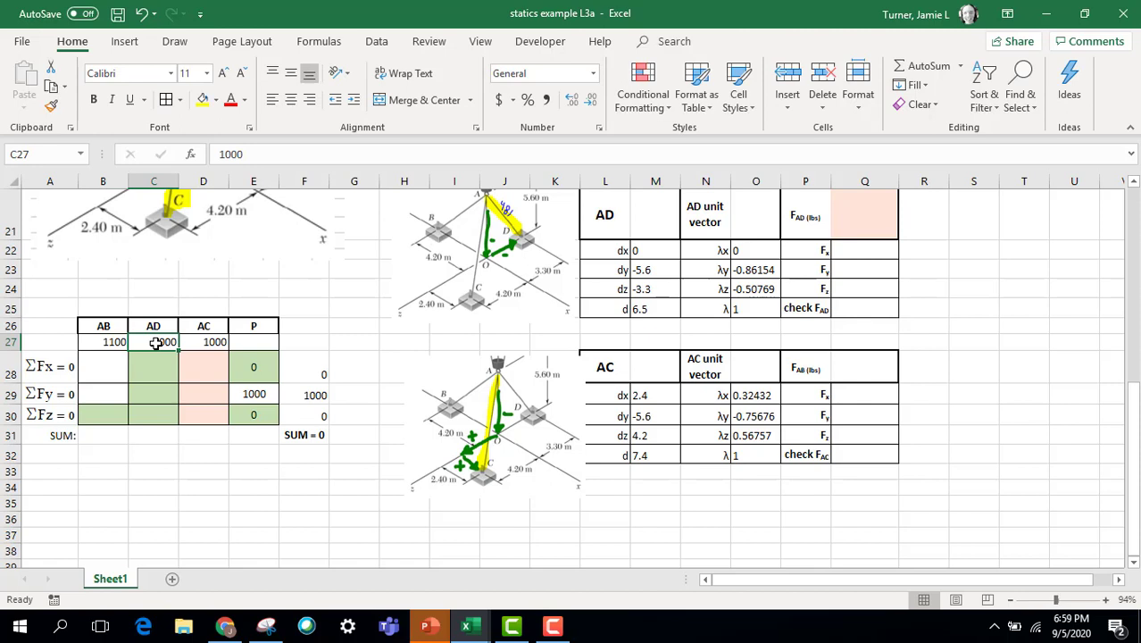
{"action": "type", "text": "120"}
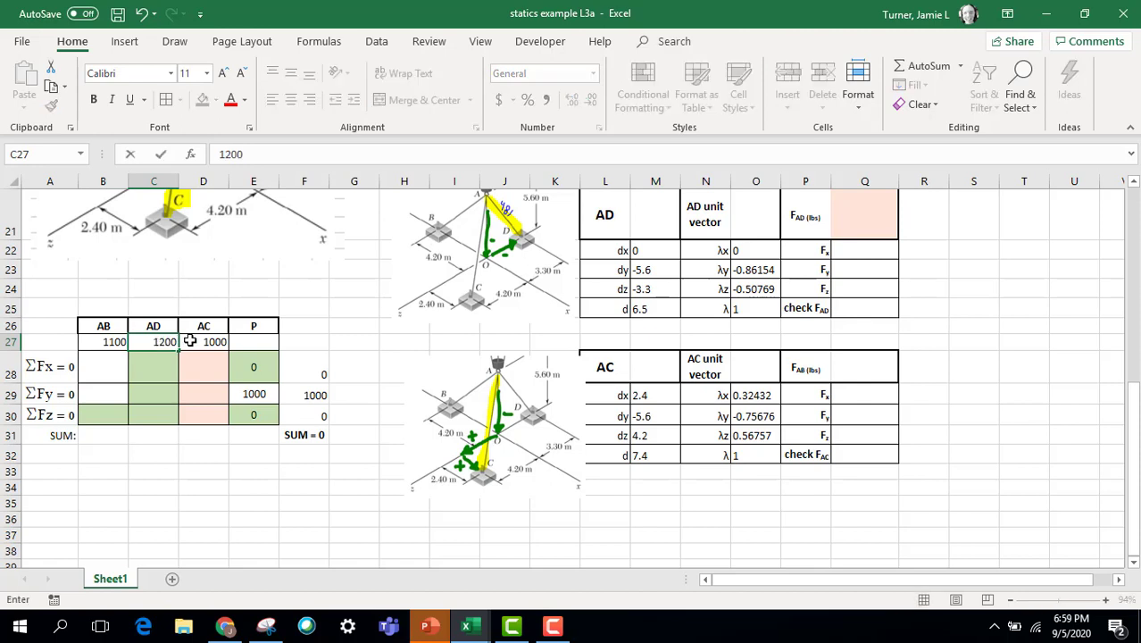
{"action": "left_click", "coordinate": [204, 341]}
{"action": "type", "text": "13"}
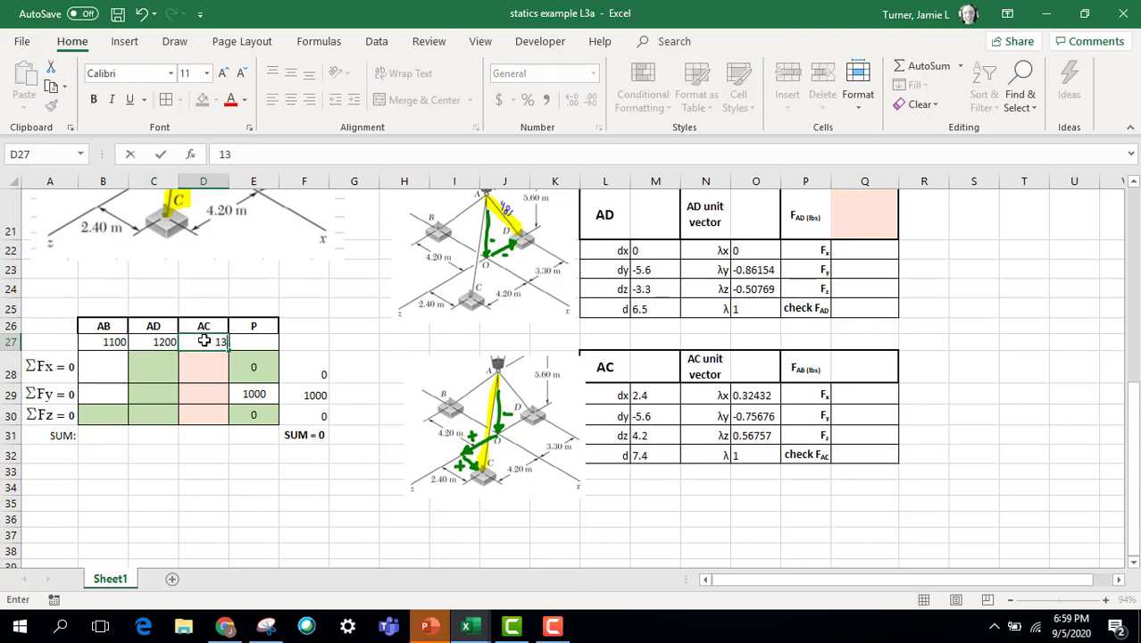
{"action": "left_click", "coordinate": [224, 396]}
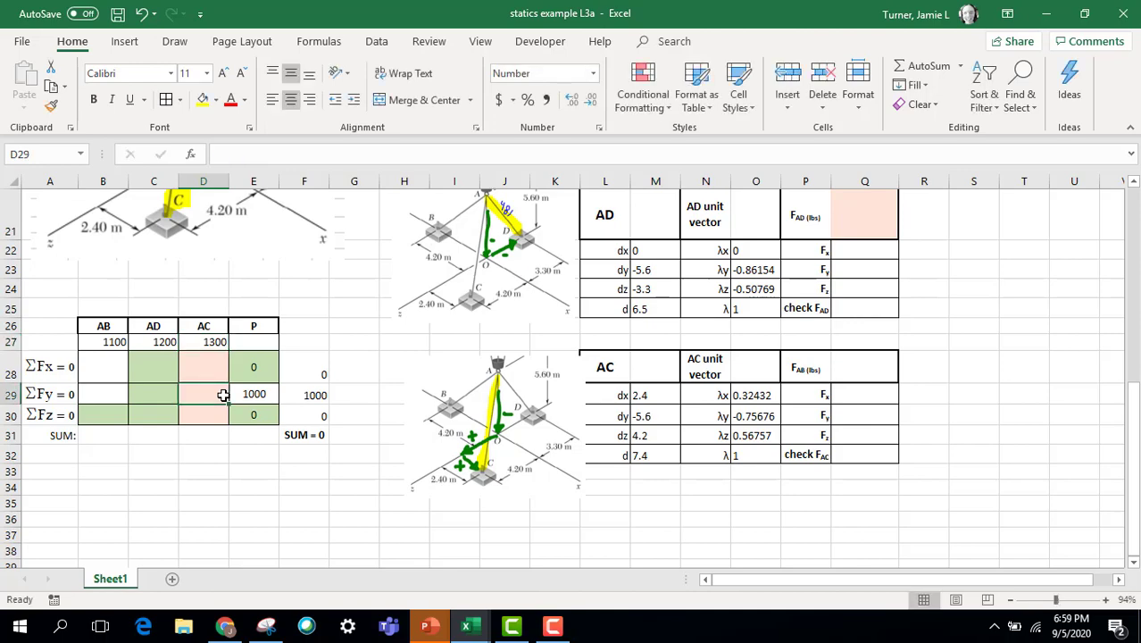
{"action": "left_click", "coordinate": [111, 344]}
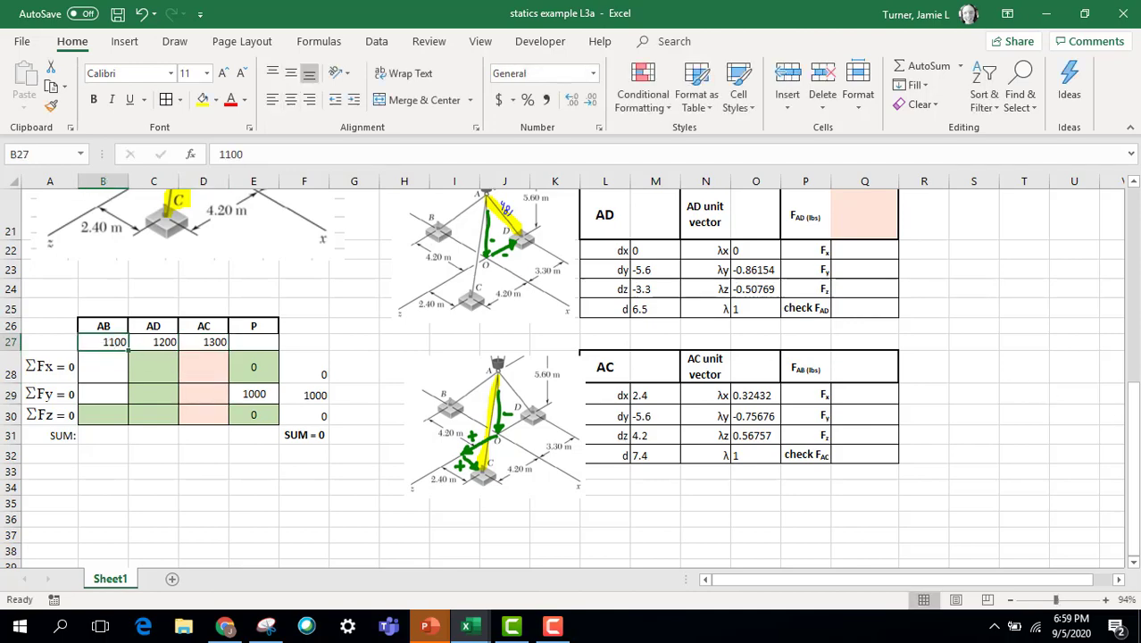
Link the AB force magnitude in Q13 to the trial tension with =B27.
{"action": "scroll", "coordinate": [1136, 470], "scroll_direction": "up", "scroll_amount": 1}
{"action": "scroll", "coordinate": [1136, 471], "scroll_direction": "up", "scroll_amount": 3}
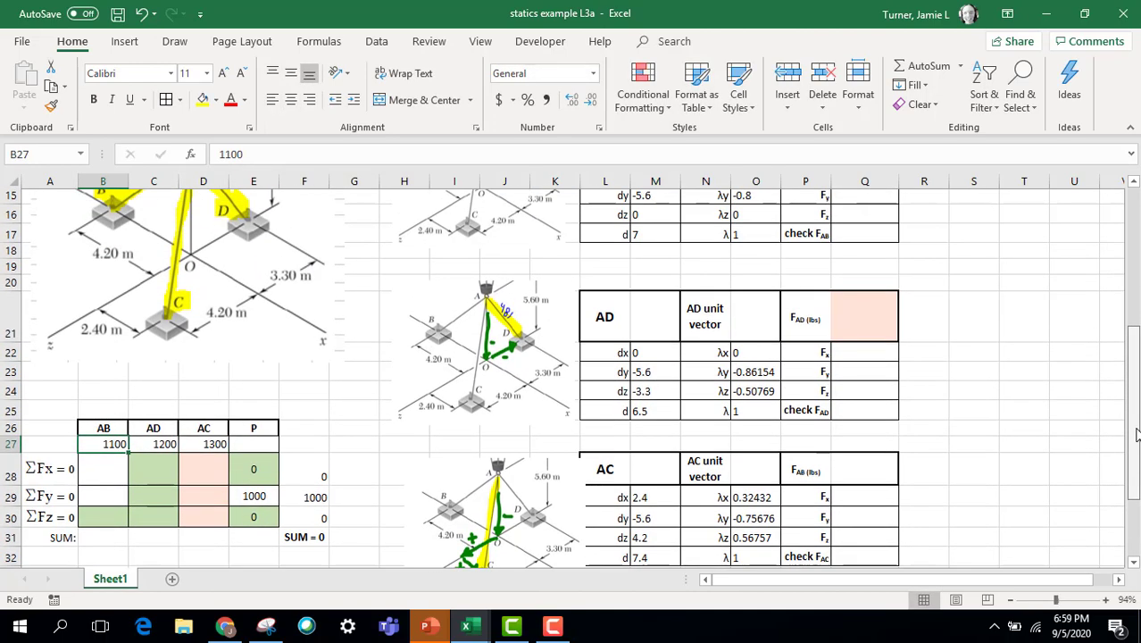
{"action": "scroll", "coordinate": [1136, 396], "scroll_direction": "up", "scroll_amount": 1}
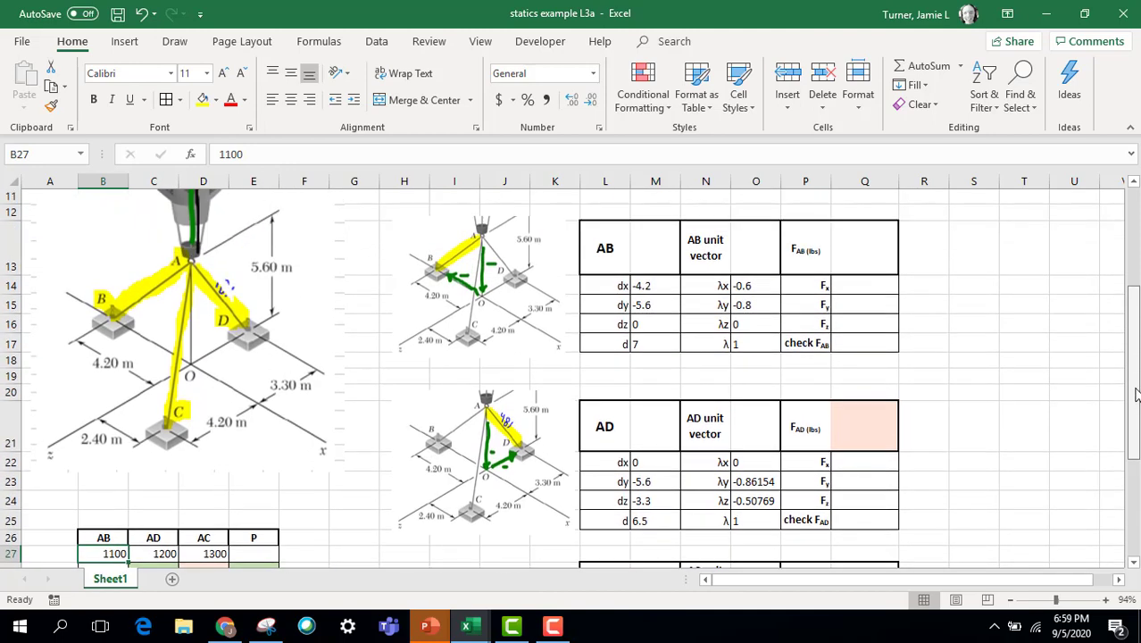
{"action": "scroll", "coordinate": [1136, 396], "scroll_direction": "down", "scroll_amount": 1}
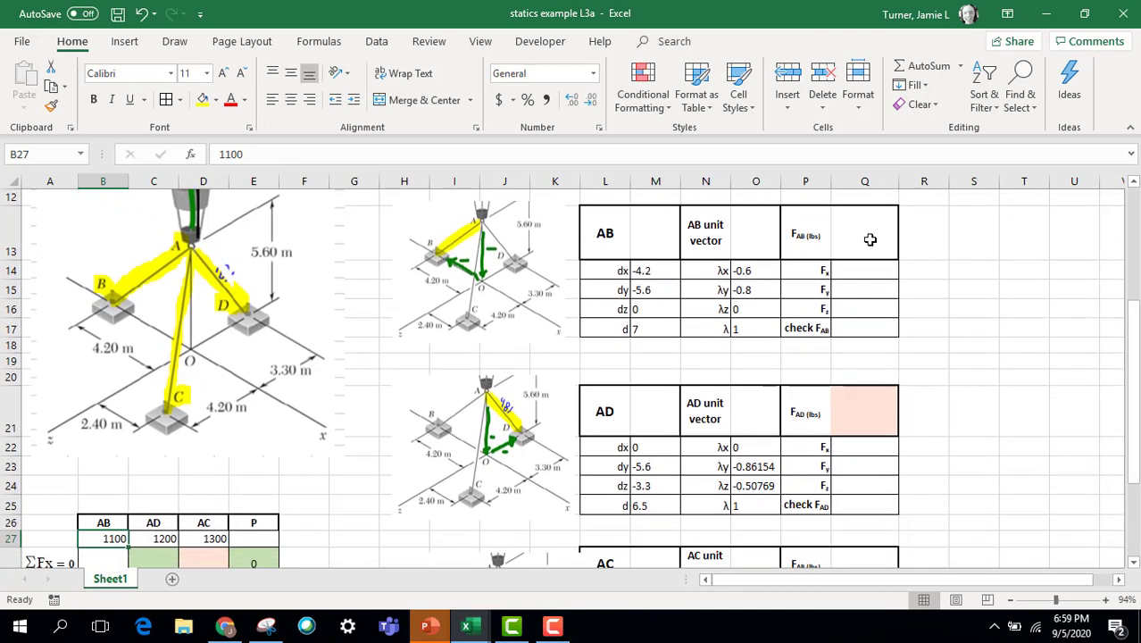
{"action": "left_click", "coordinate": [869, 240]}
{"action": "type", "text": "="}
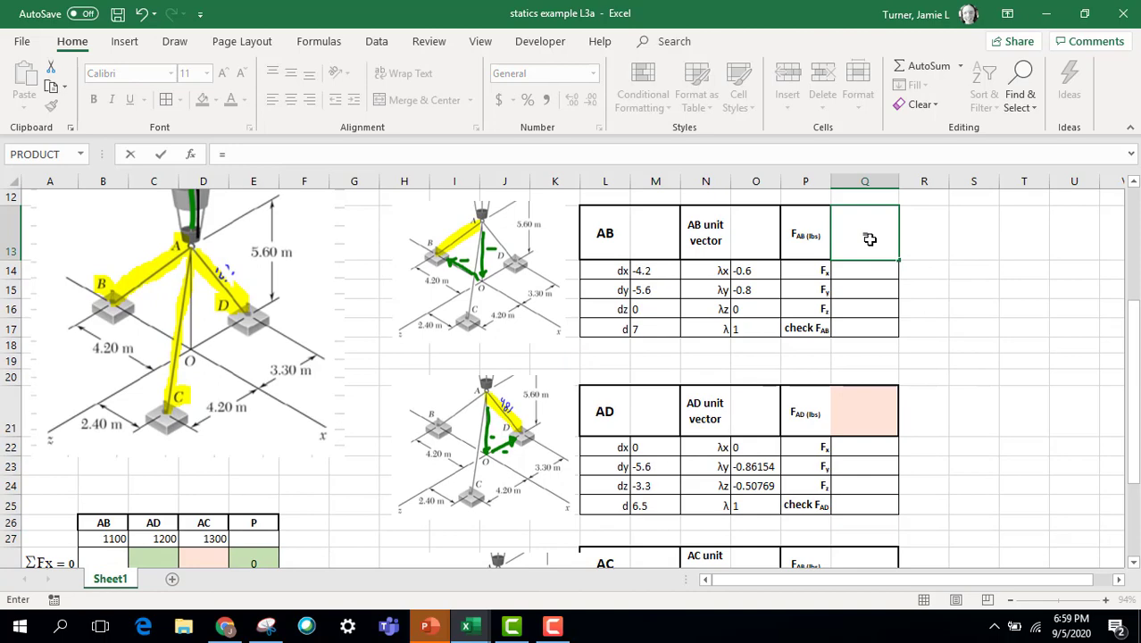
{"action": "left_click", "coordinate": [111, 540]}
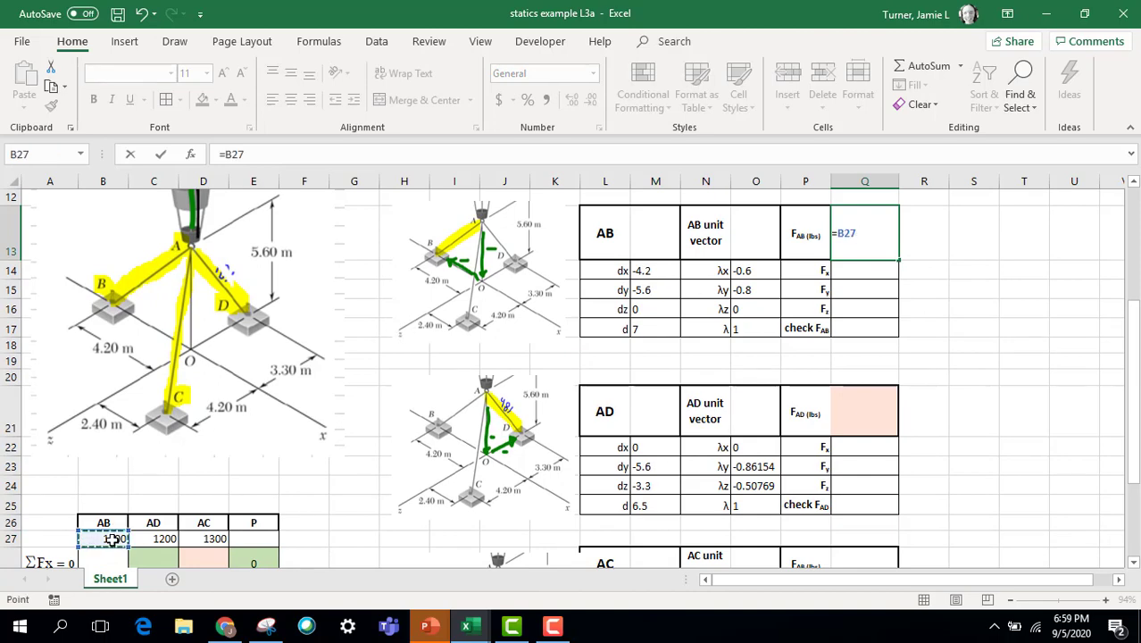
{"action": "key", "text": "Return"}
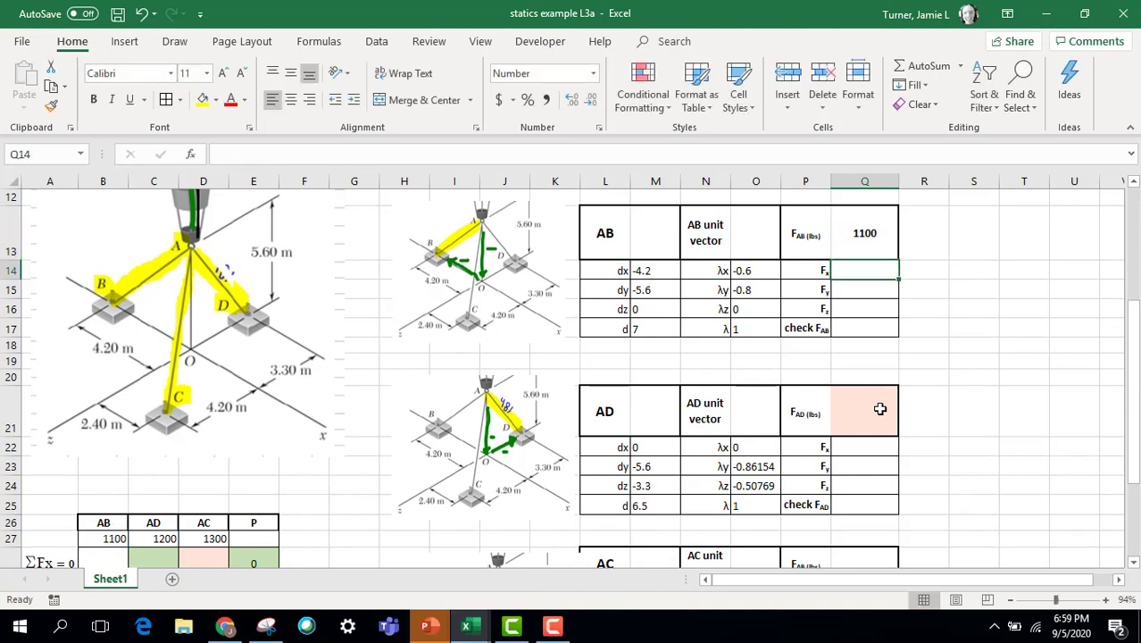
Link the AD magnitude in Q21 to =C27 and the AC magnitude in Q28 to =D27.
{"action": "left_click", "coordinate": [867, 413]}
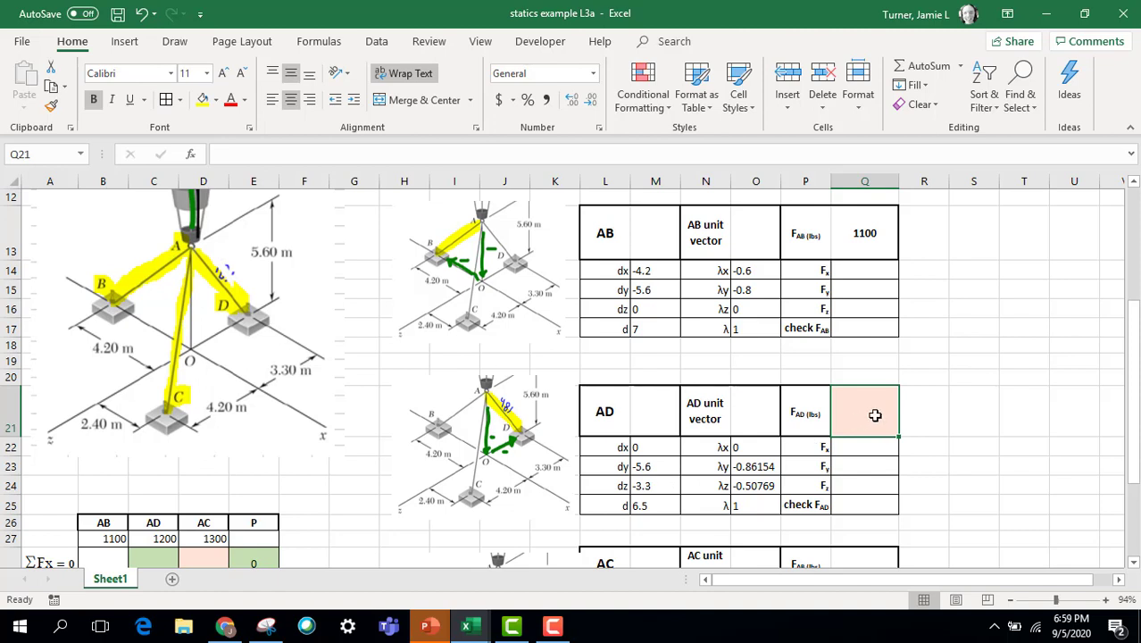
{"action": "type", "text": "="}
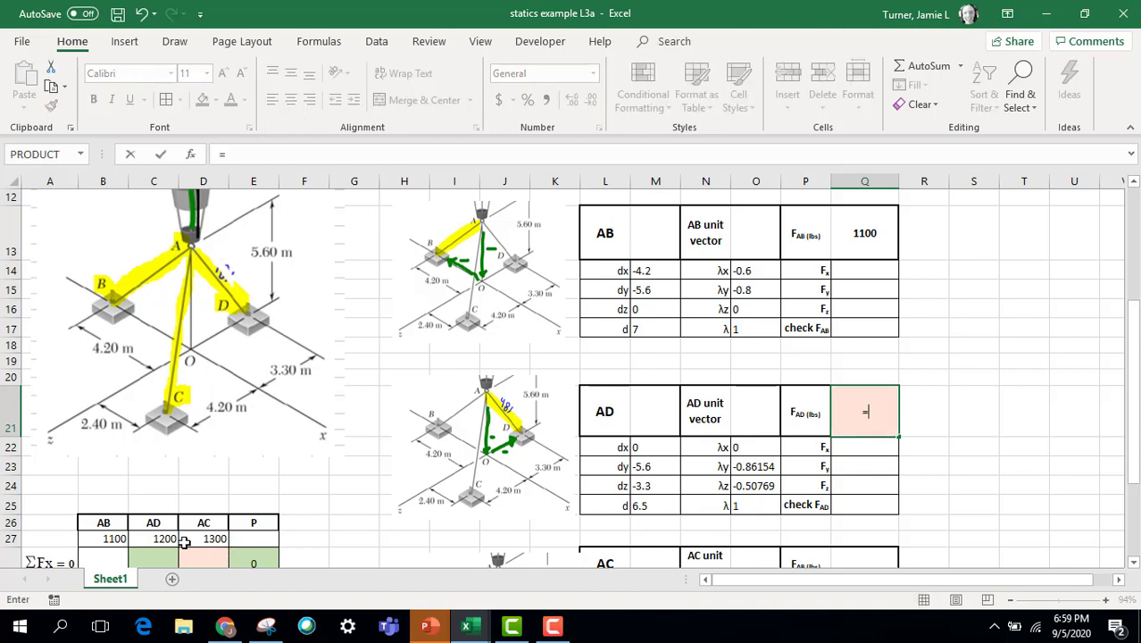
{"action": "left_click", "coordinate": [161, 535]}
{"action": "key", "text": "Return"}
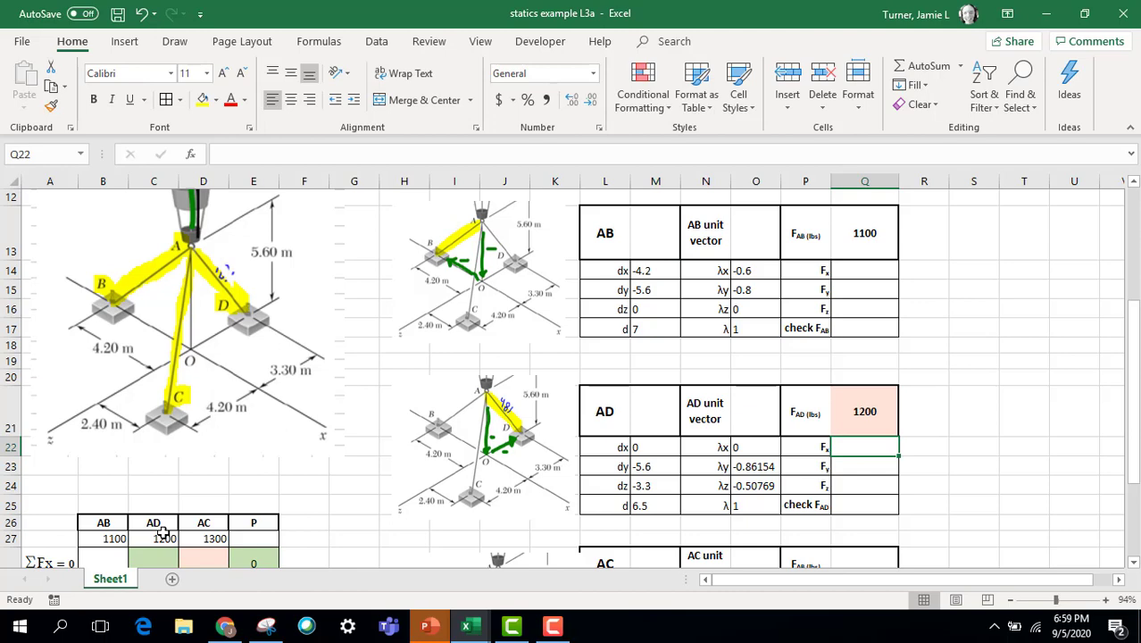
{"action": "left_click", "coordinate": [864, 553]}
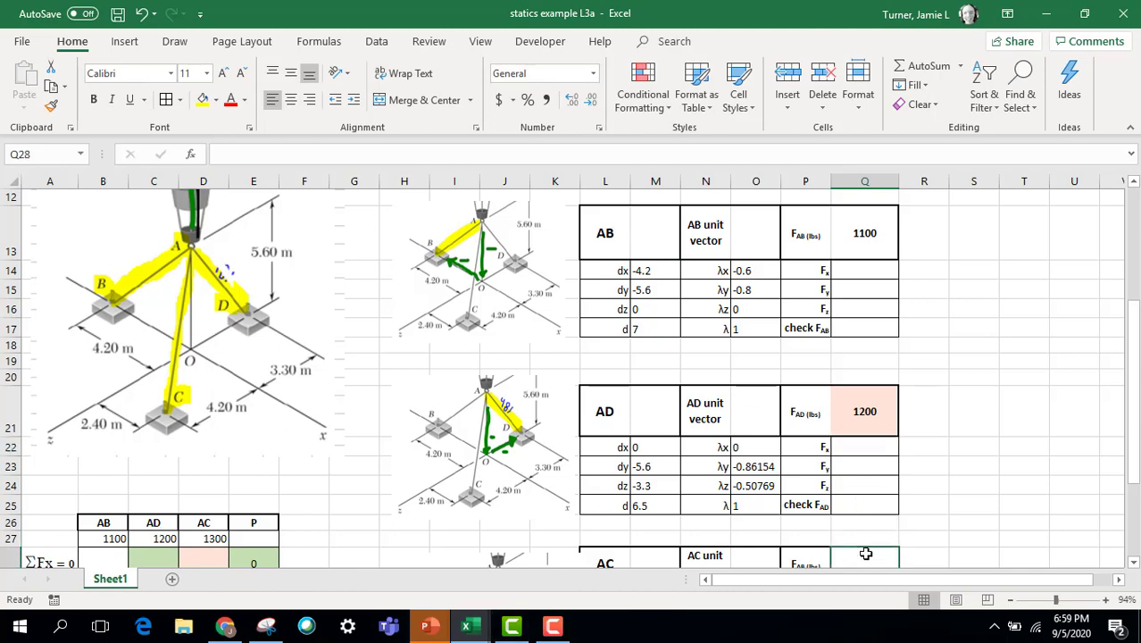
{"action": "left_click_drag", "start_coordinate": [1136, 409], "coordinate": [1135, 446]}
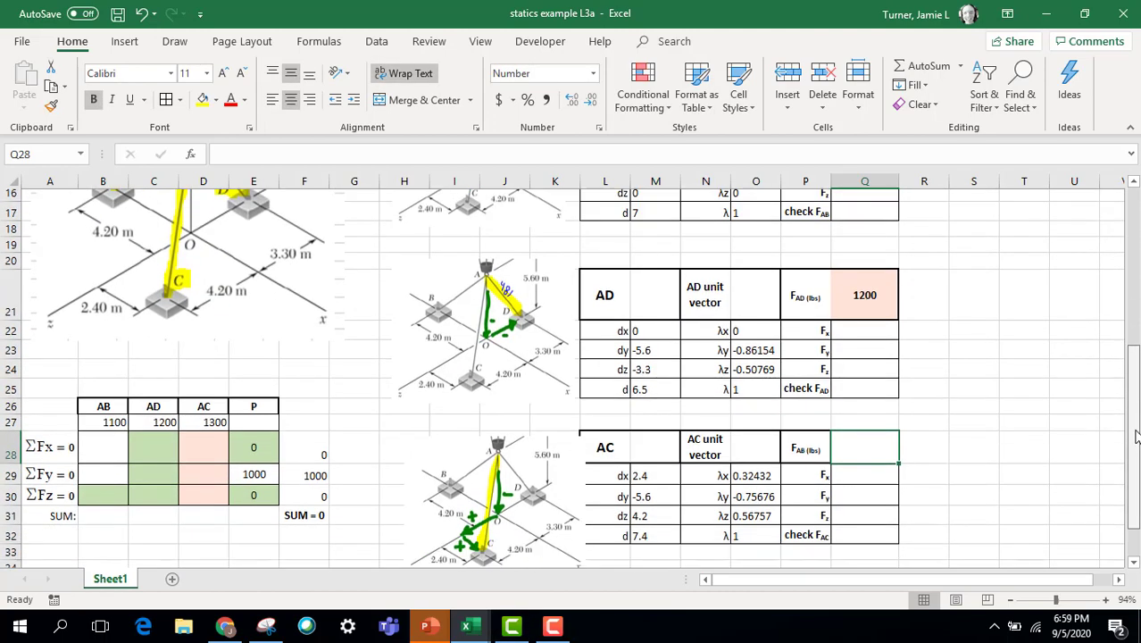
{"action": "type", "text": "="}
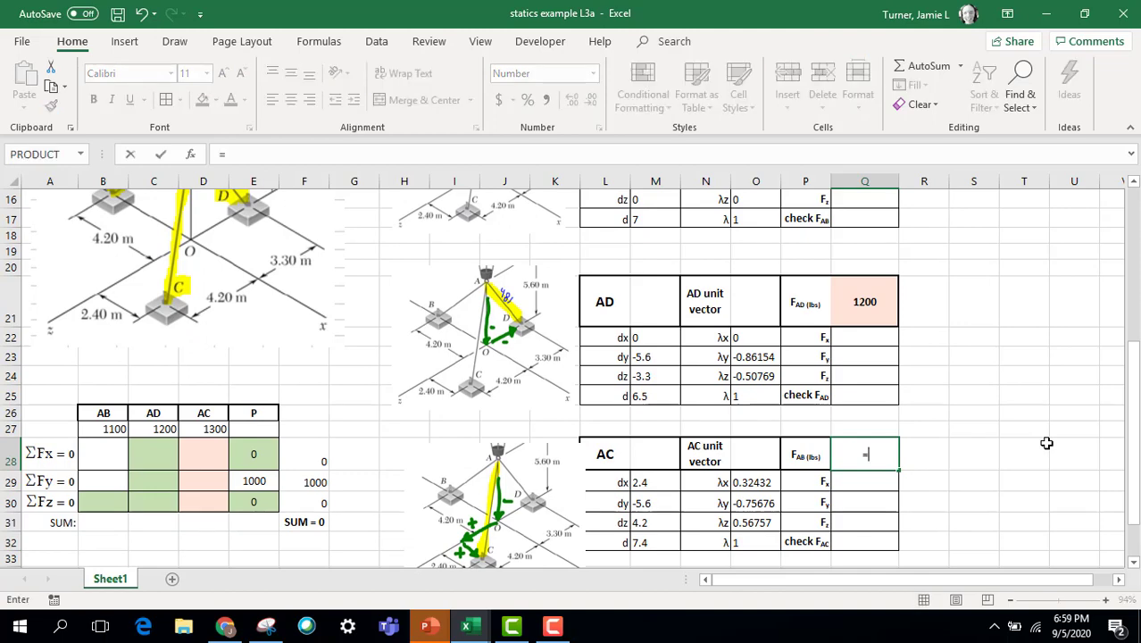
{"action": "left_click", "coordinate": [216, 430]}
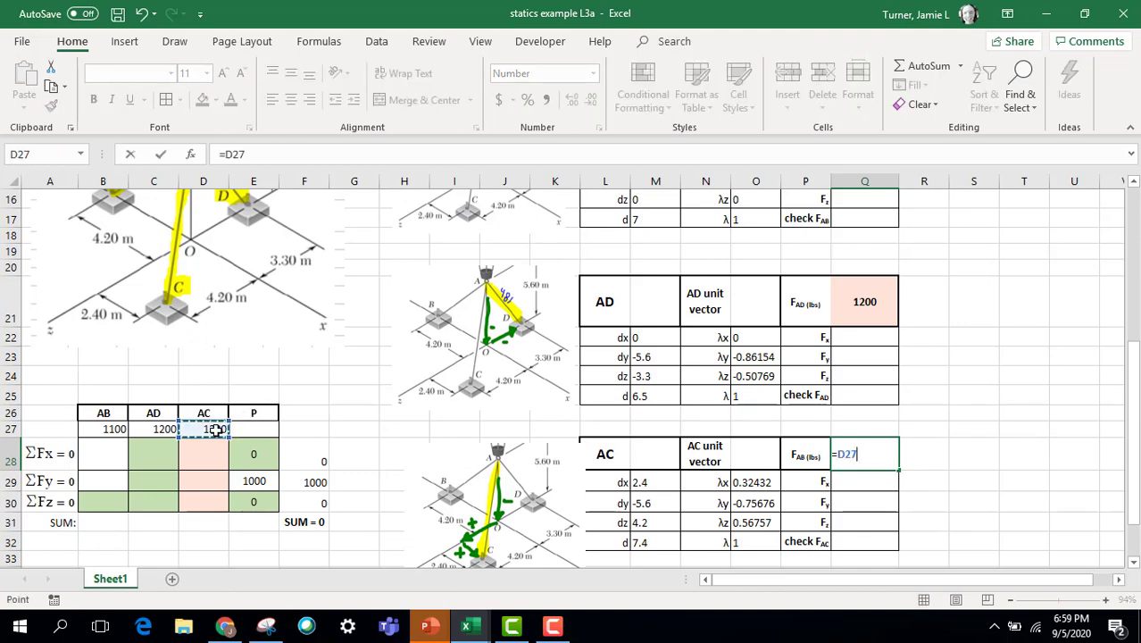
{"action": "key", "text": "Return"}
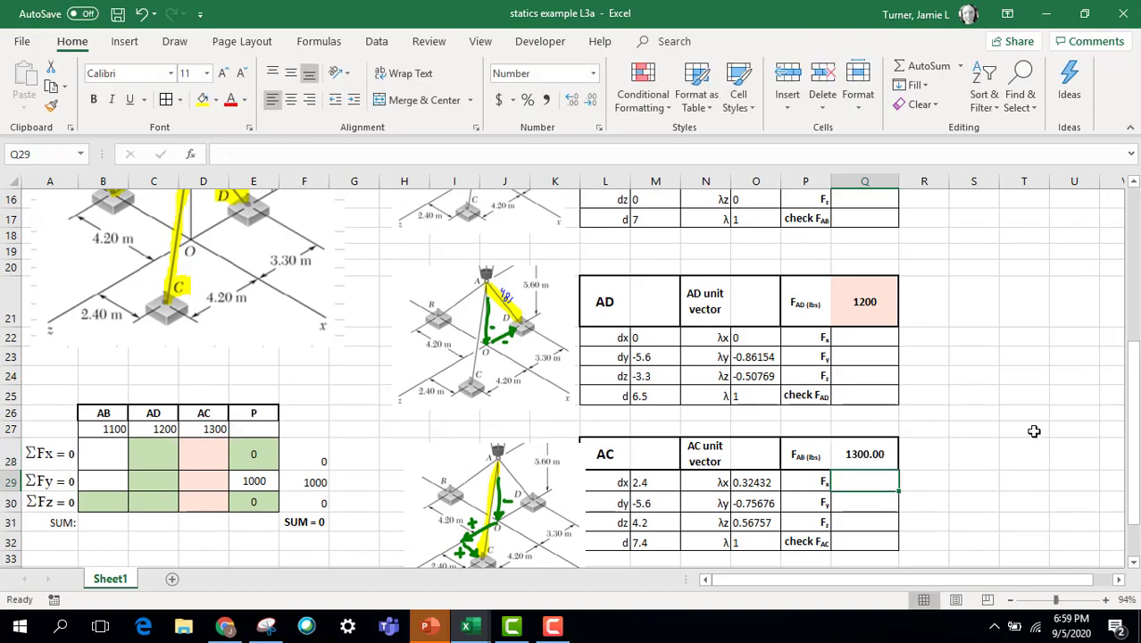
{"action": "left_click_drag", "start_coordinate": [1133, 462], "coordinate": [1100, 364]}
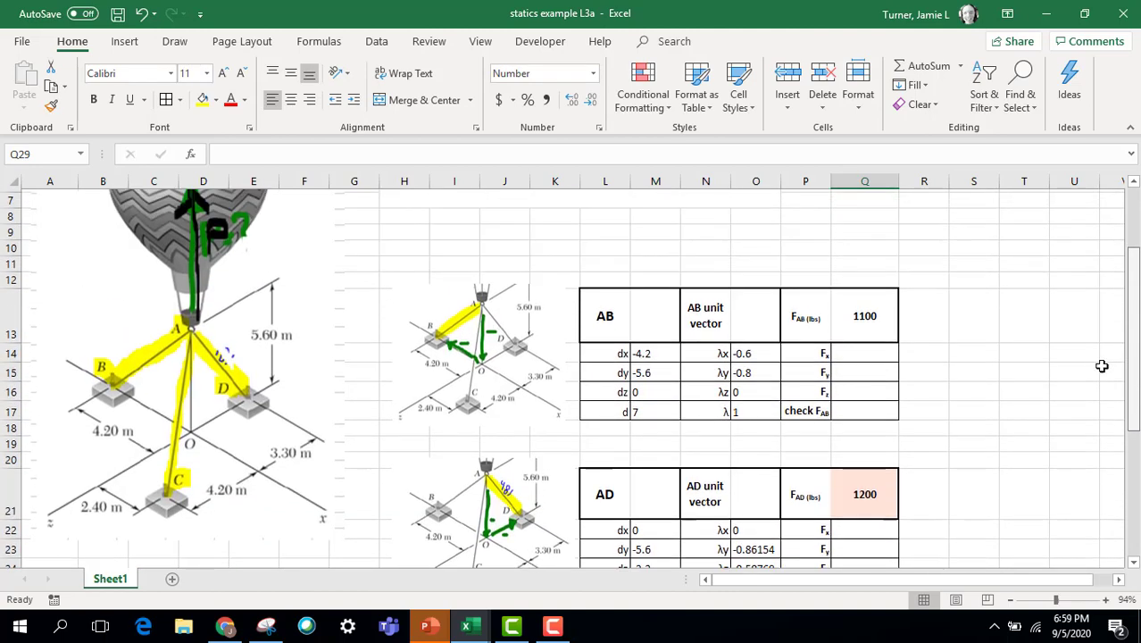
Enter the AB Fx formula =$Q$13*O14.
{"action": "left_click", "coordinate": [883, 345]}
{"action": "type", "text": "="}
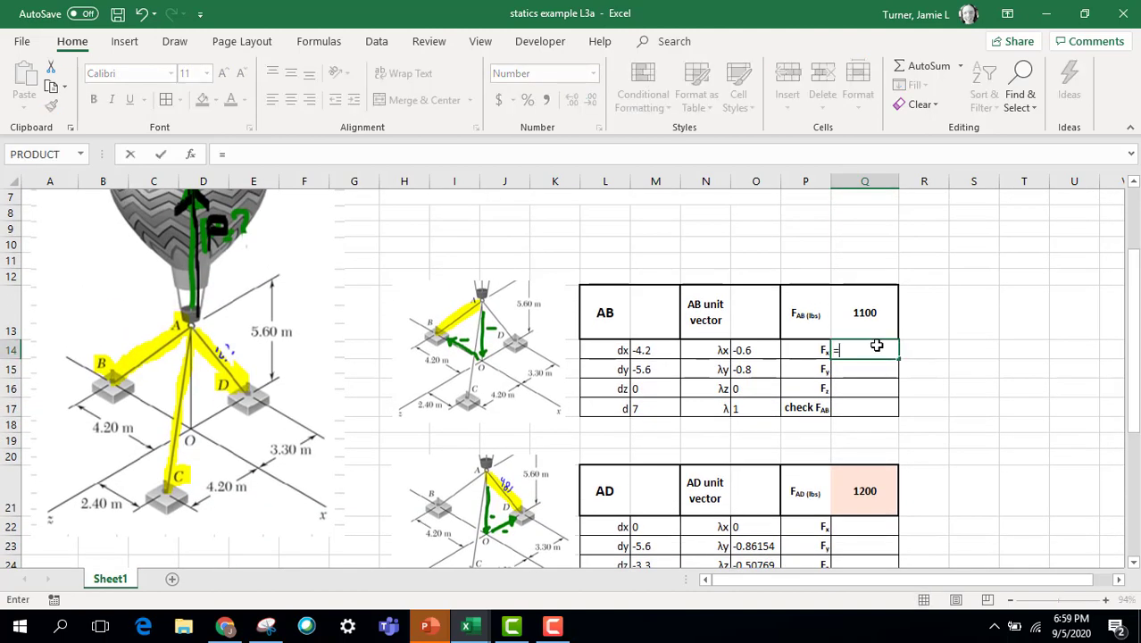
{"action": "left_click", "coordinate": [878, 315]}
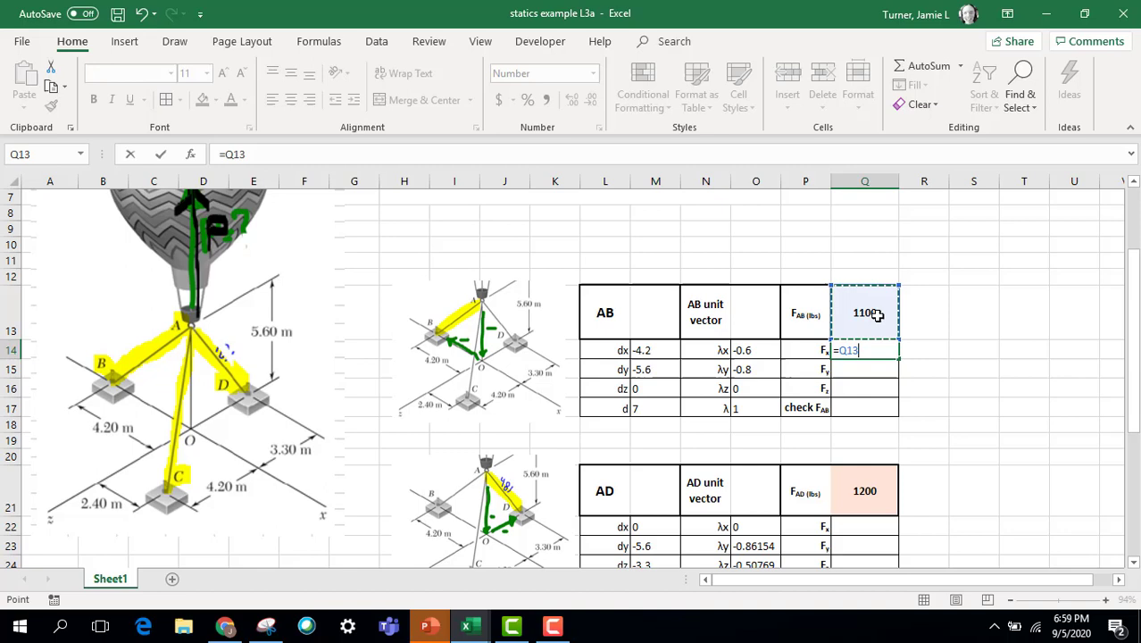
{"action": "key", "text": "F5"}
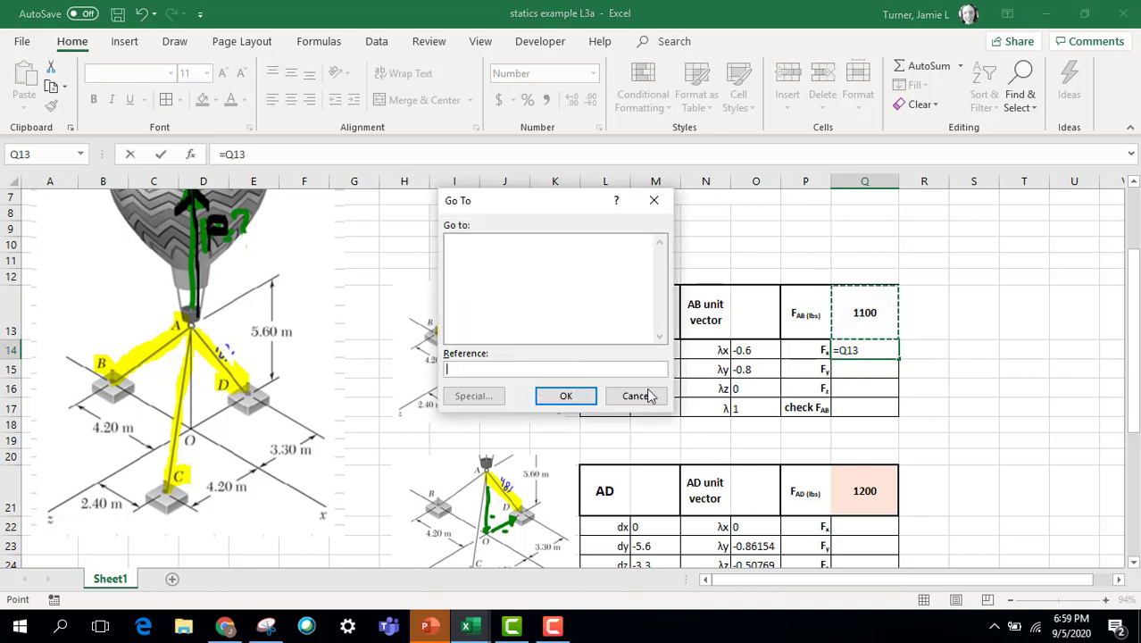
{"action": "left_click", "coordinate": [647, 396]}
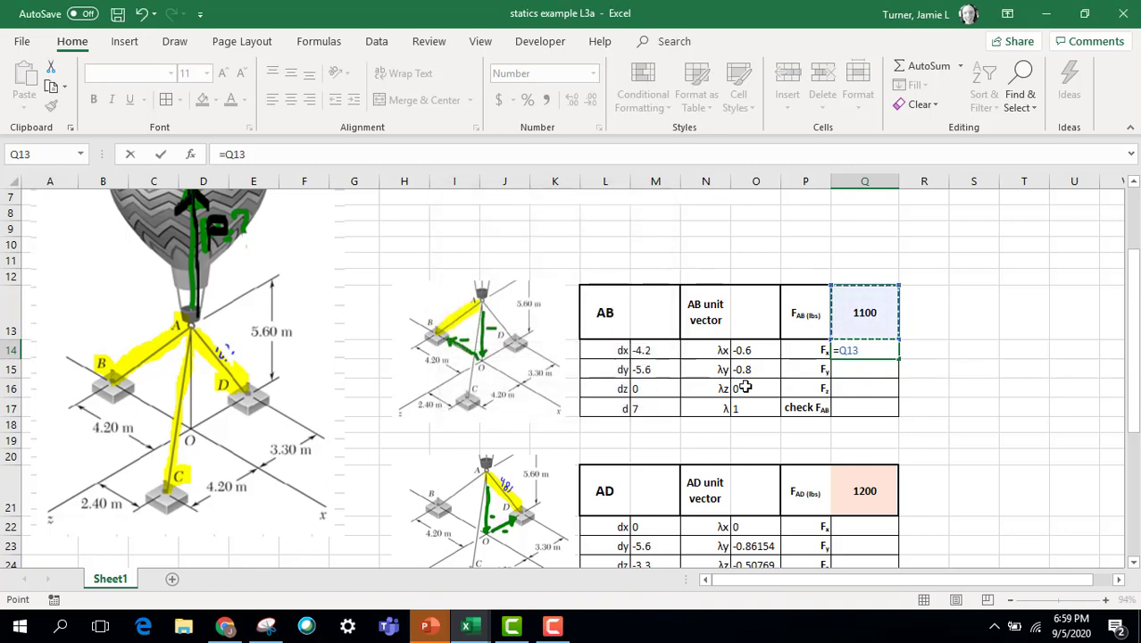
{"action": "key", "text": "F4"}
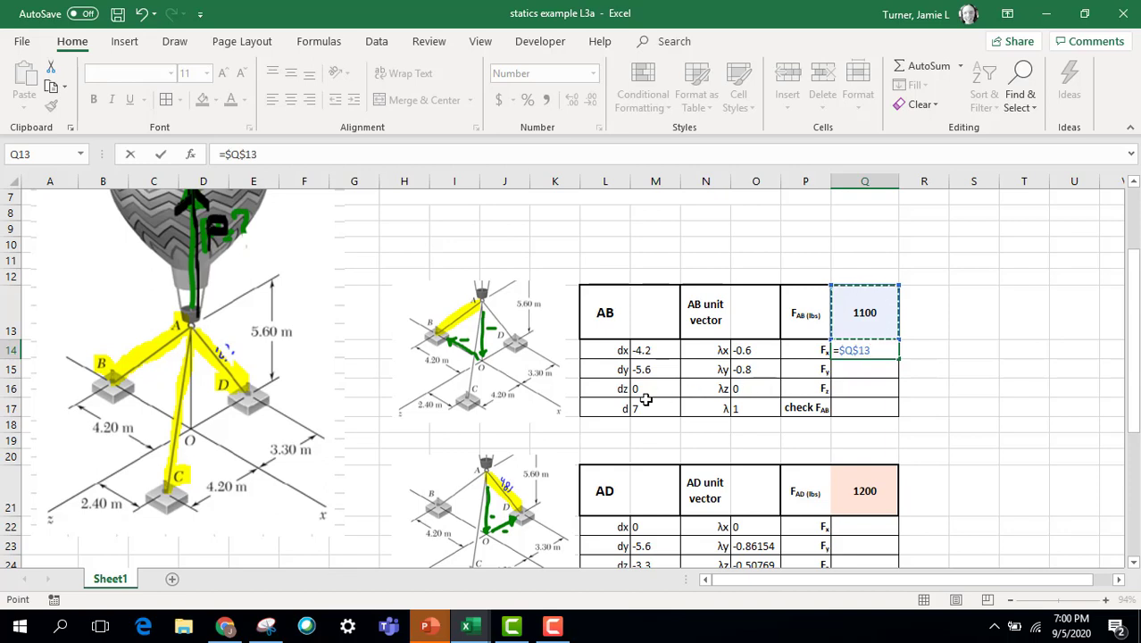
{"action": "type", "text": "*"}
{"action": "left_click", "coordinate": [756, 344]}
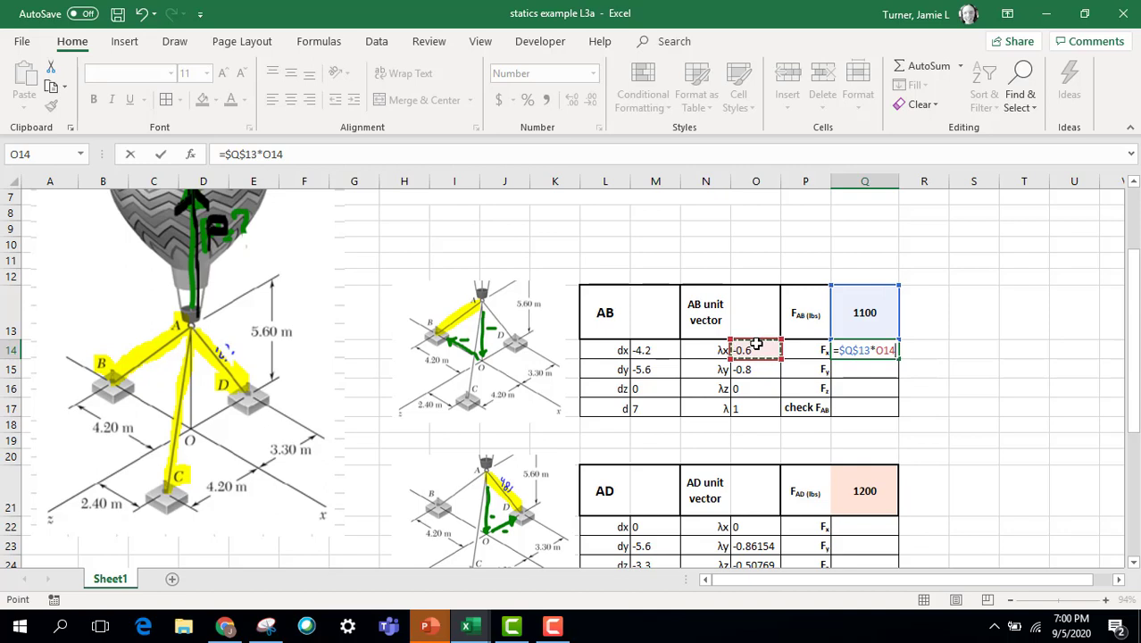
{"action": "key", "text": "Return"}
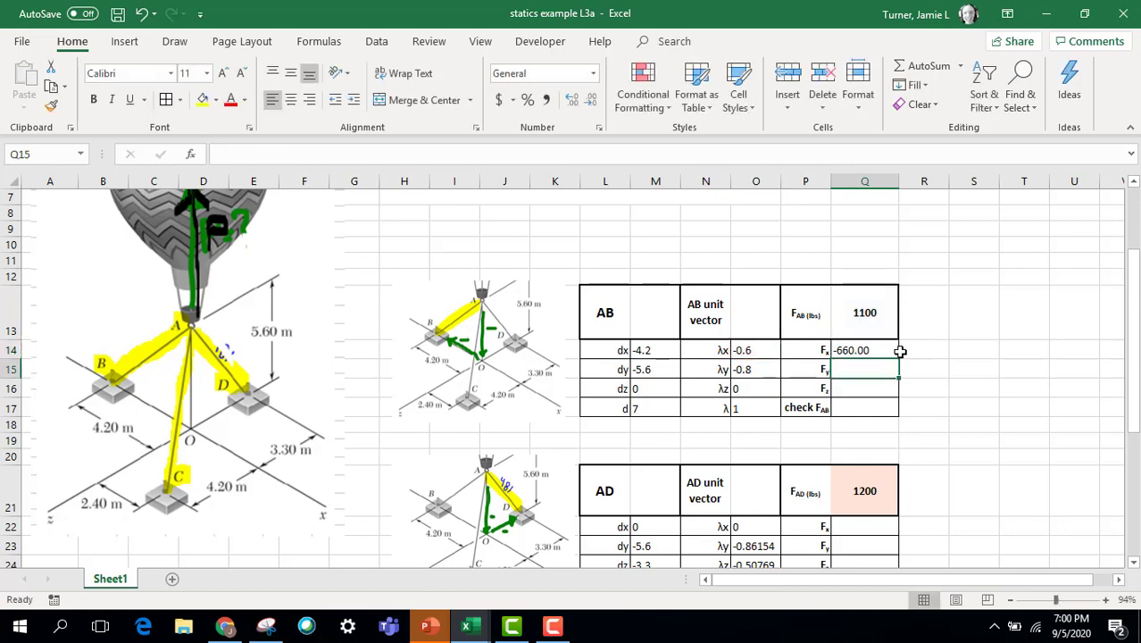
Fill the AB Fx formula down to Fy and Fz and verify the copied formulas.
{"action": "left_click", "coordinate": [899, 351]}
{"action": "left_click", "coordinate": [885, 347]}
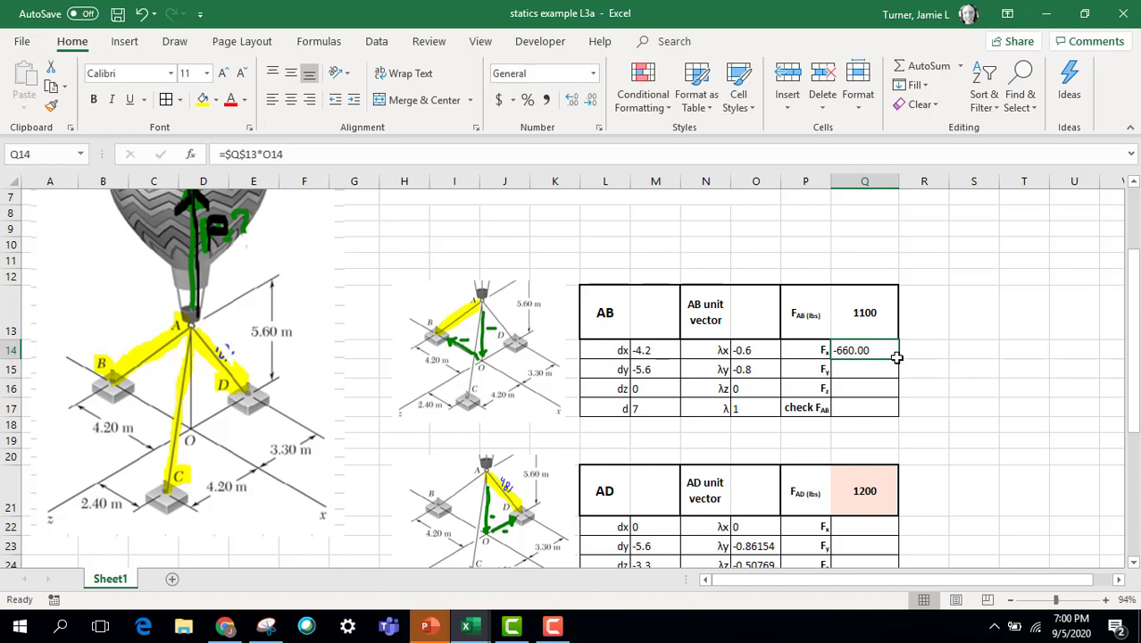
{"action": "left_click_drag", "start_coordinate": [896, 357], "coordinate": [897, 396]}
{"action": "double_click", "coordinate": [877, 369]}
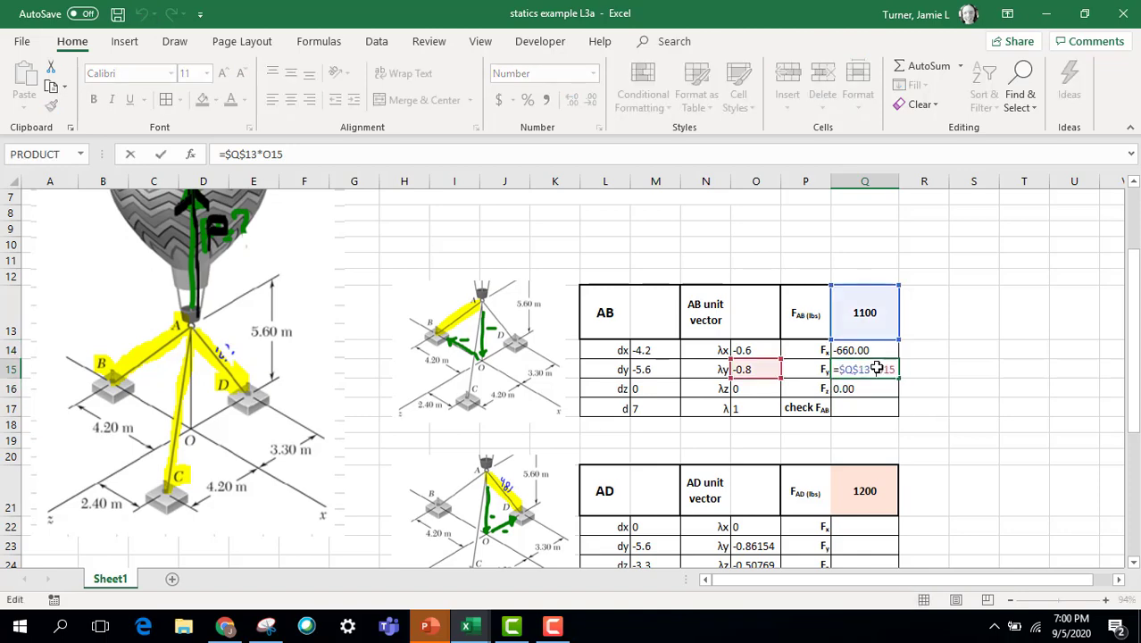
{"action": "key", "text": "Return"}
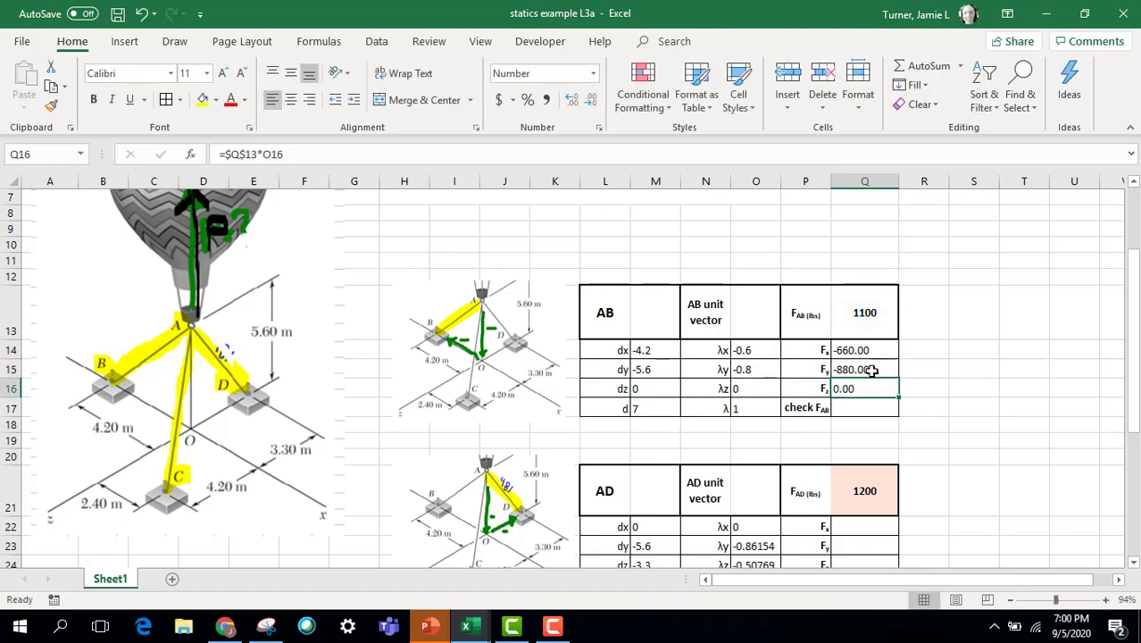
{"action": "double_click", "coordinate": [864, 388]}
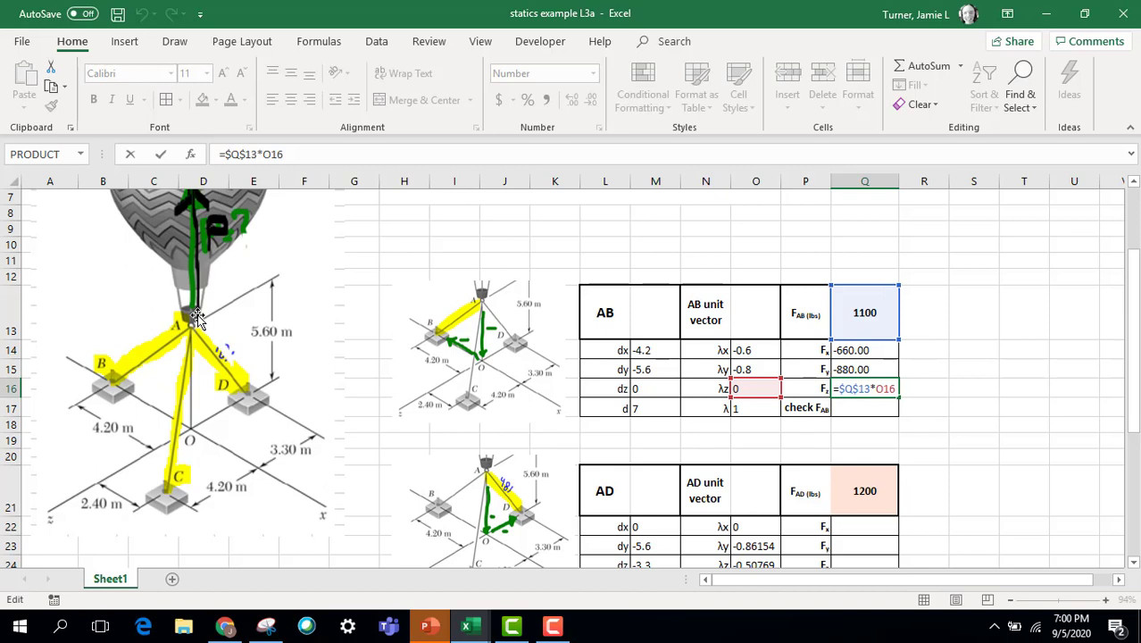
{"action": "key", "text": "Return"}
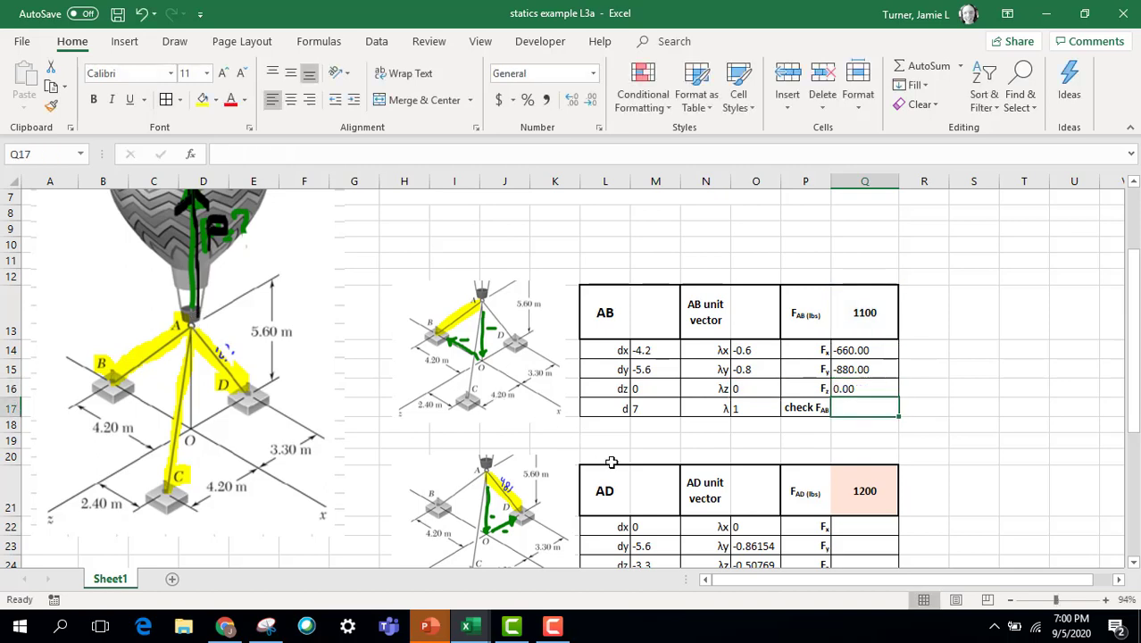
Copy the O17 magnitude check formula into the AB force check, which reads 1100.
{"action": "left_click", "coordinate": [741, 407]}
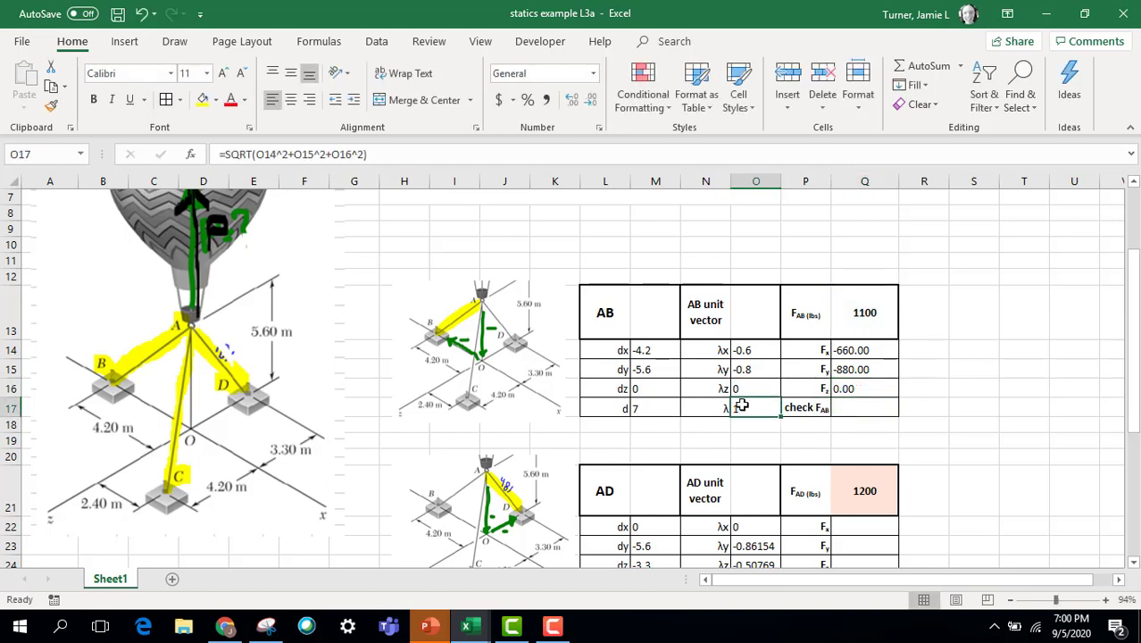
{"action": "key", "text": "ctrl+c"}
{"action": "left_click", "coordinate": [860, 408]}
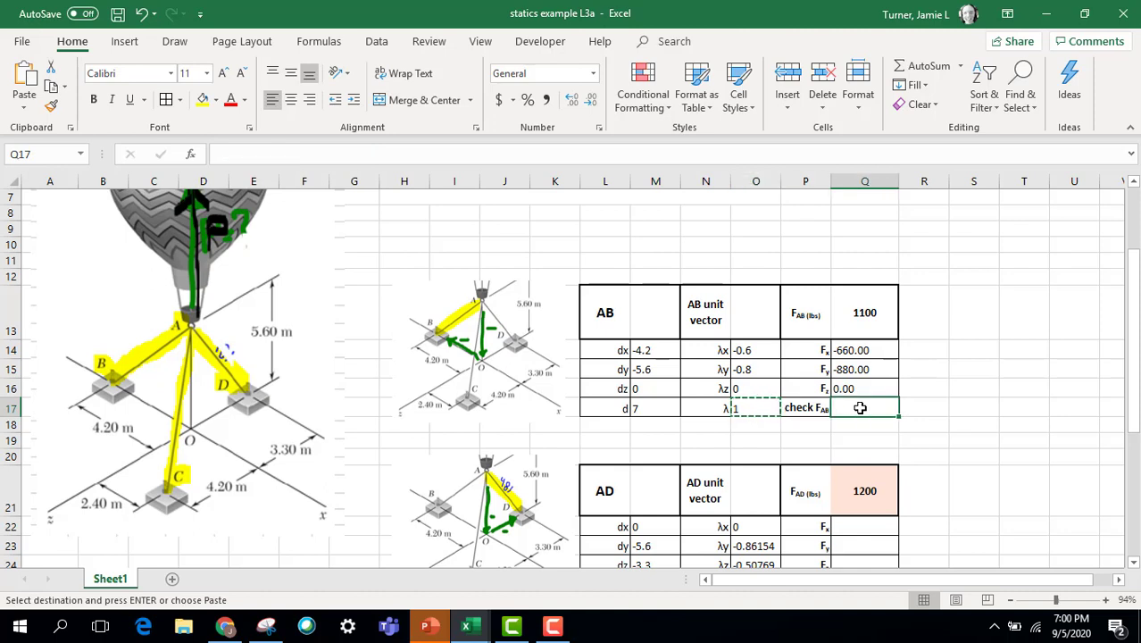
{"action": "key", "text": "ctrl+v"}
{"action": "left_click", "coordinate": [955, 408]}
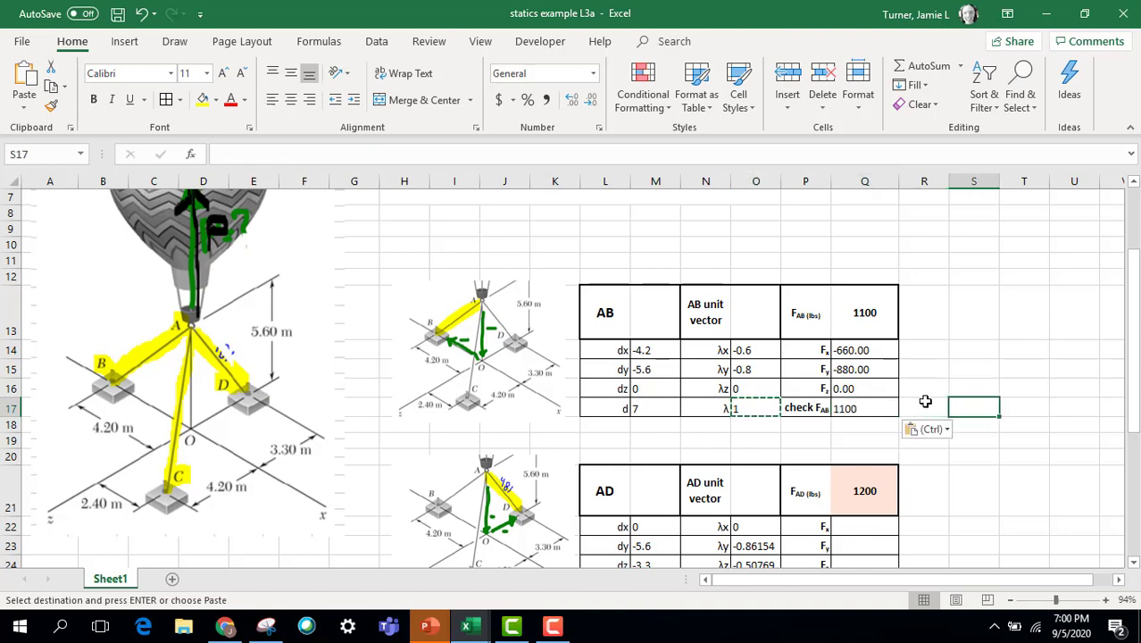
{"action": "double_click", "coordinate": [876, 408]}
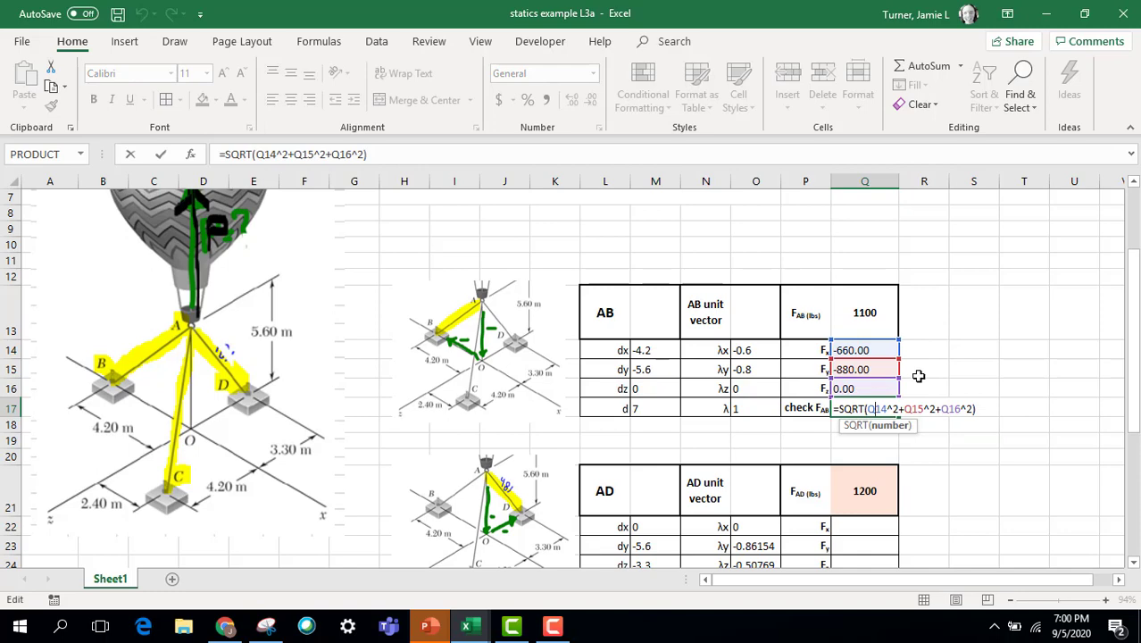
{"action": "key", "text": "Return"}
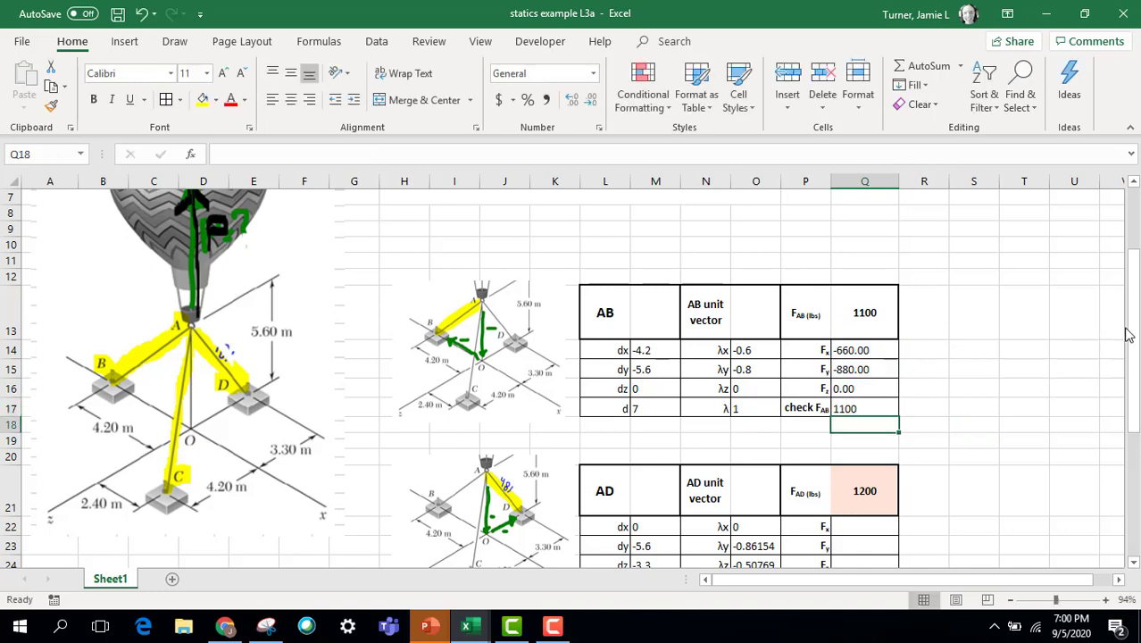
{"action": "left_click_drag", "start_coordinate": [1129, 335], "coordinate": [1129, 396]}
Enter =$Q$21*O22 for AD Fx and fill it down through Q24.
{"action": "left_click", "coordinate": [873, 430]}
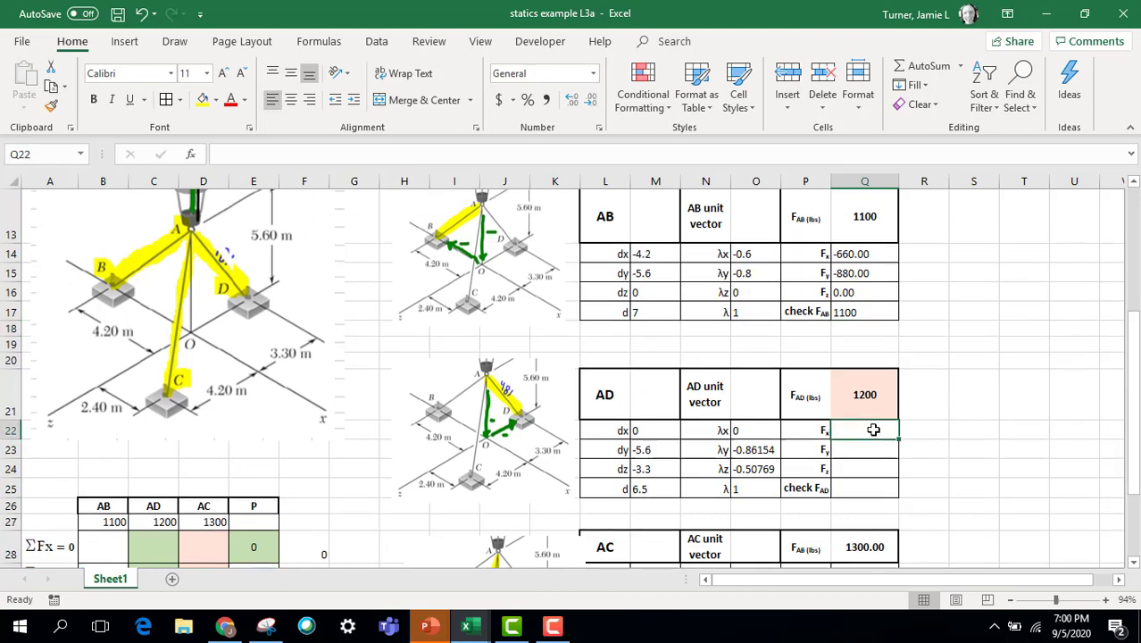
{"action": "type", "text": "="}
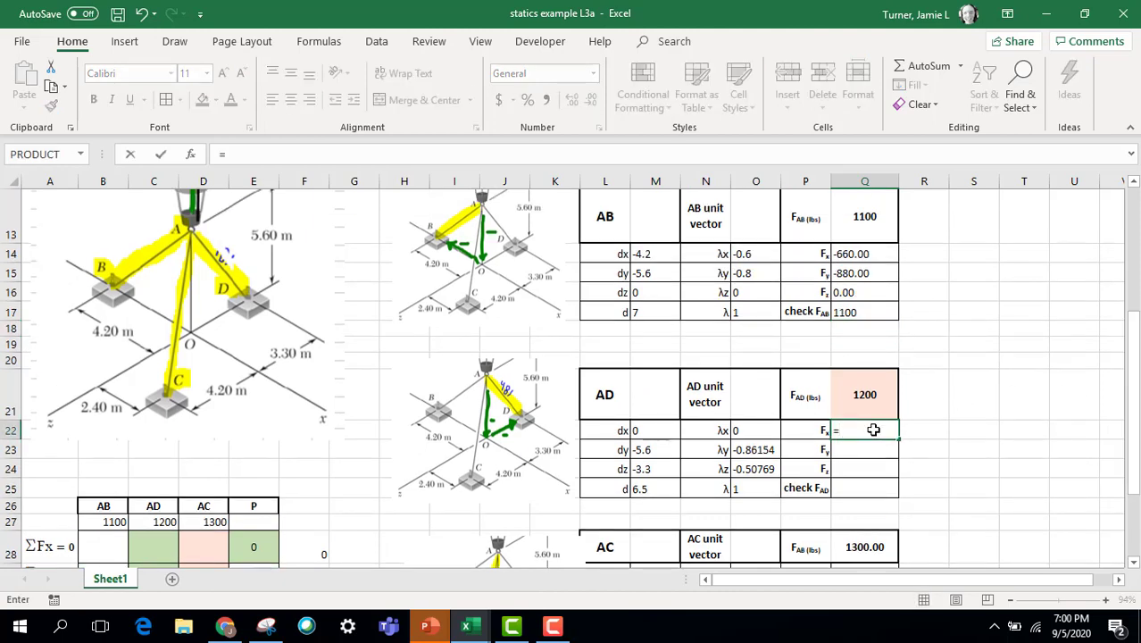
{"action": "left_click", "coordinate": [870, 406]}
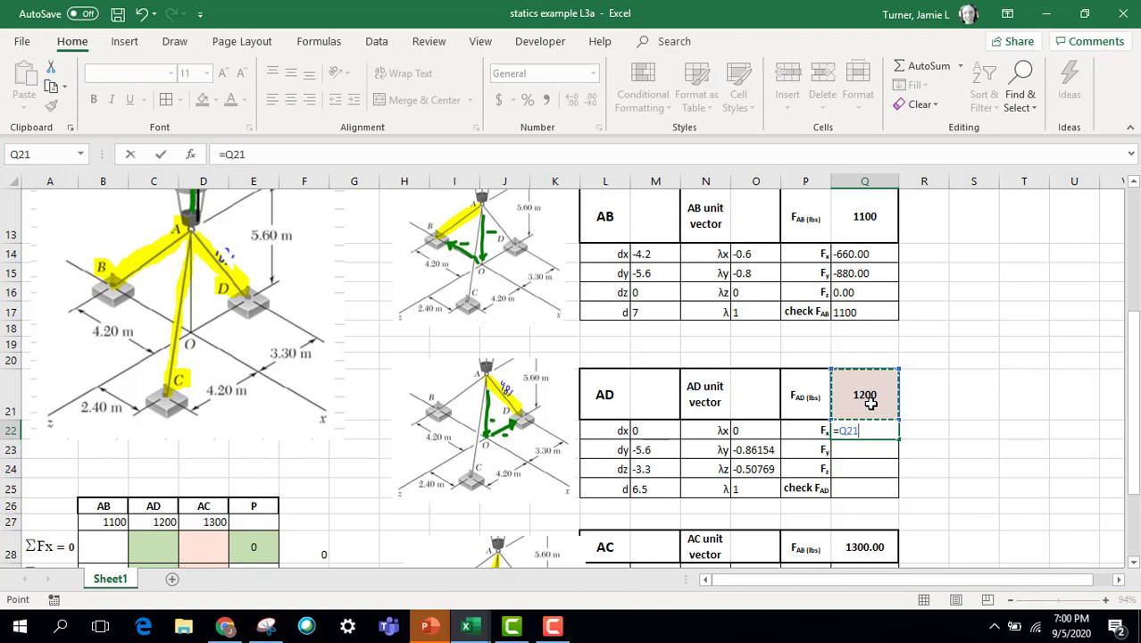
{"action": "key", "text": "F4"}
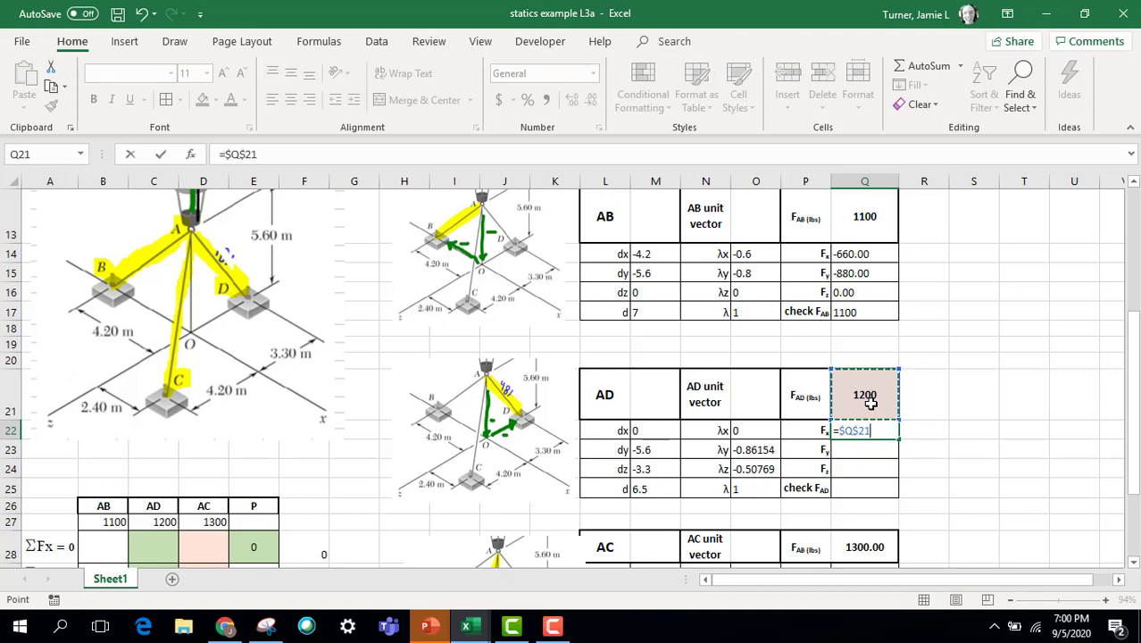
{"action": "type", "text": "*"}
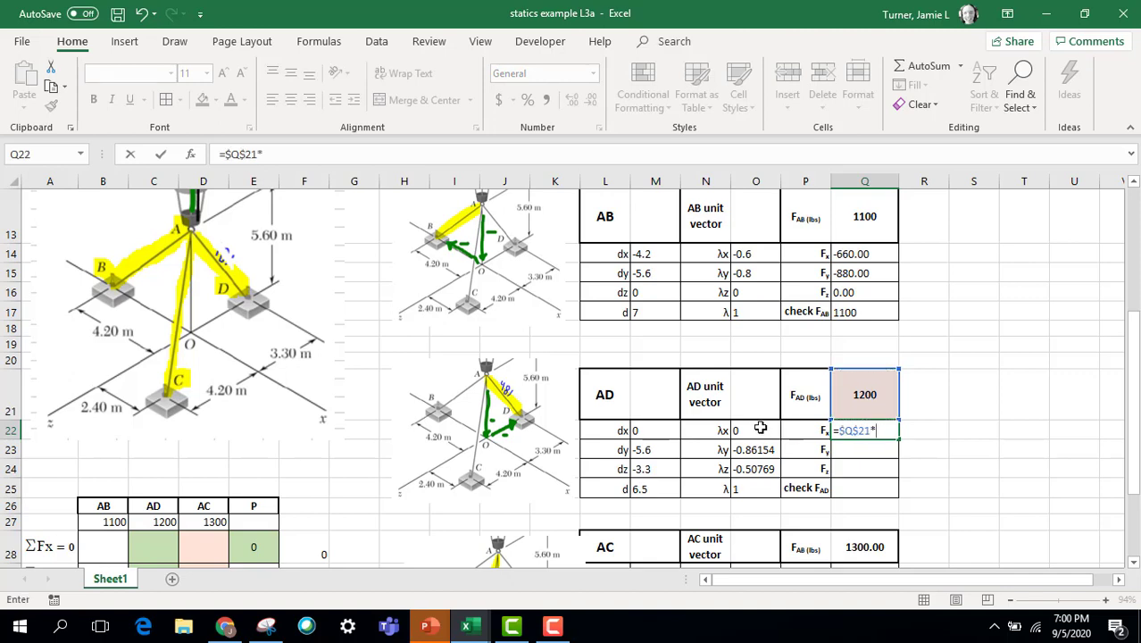
{"action": "left_click", "coordinate": [759, 429]}
{"action": "key", "text": "Return"}
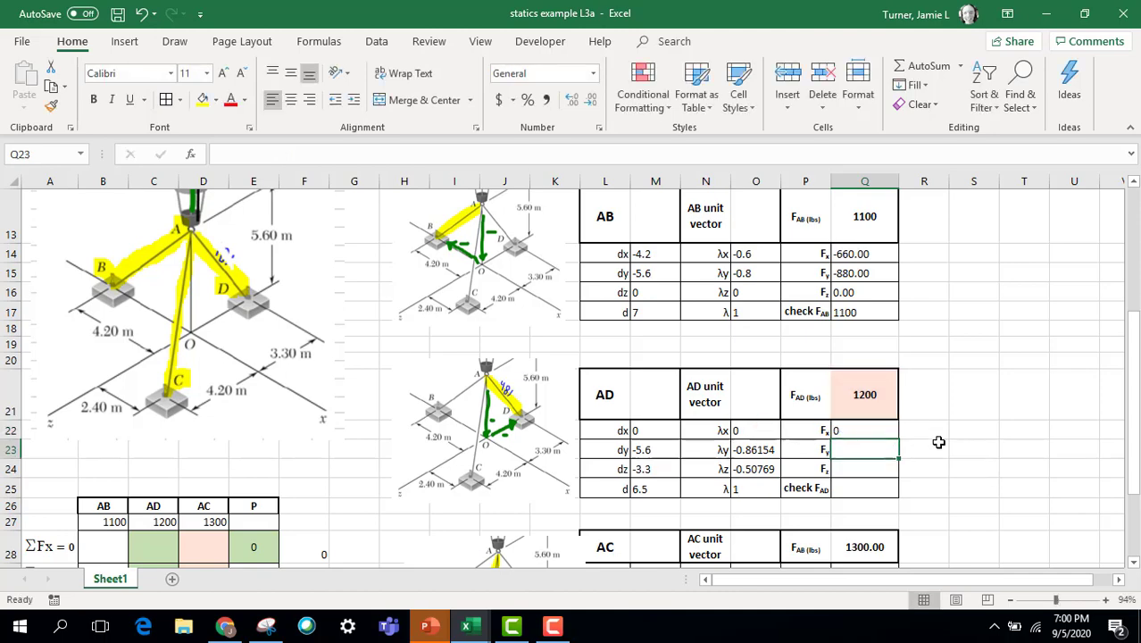
{"action": "left_click", "coordinate": [890, 430]}
{"action": "left_click_drag", "start_coordinate": [901, 438], "coordinate": [900, 475]}
Copy the O25 magnitude formula into Q25 so check F_AD shows 1200.
{"action": "left_click", "coordinate": [766, 493]}
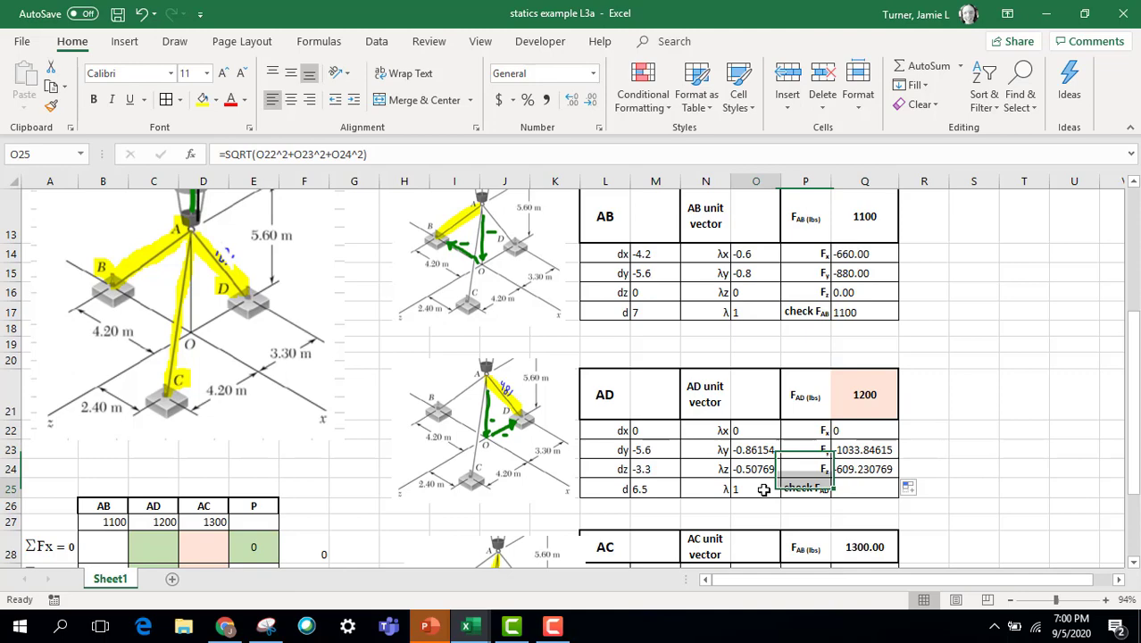
{"action": "key", "text": "ctrl+c"}
{"action": "left_click", "coordinate": [872, 491]}
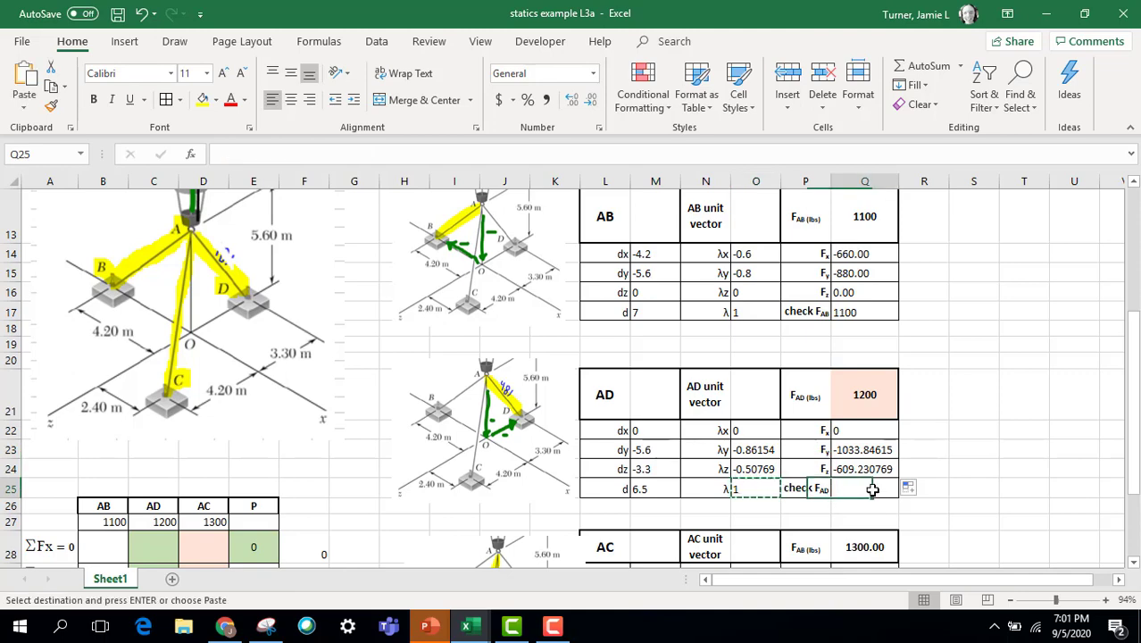
{"action": "key", "text": "ctrl+v"}
{"action": "left_click", "coordinate": [937, 483]}
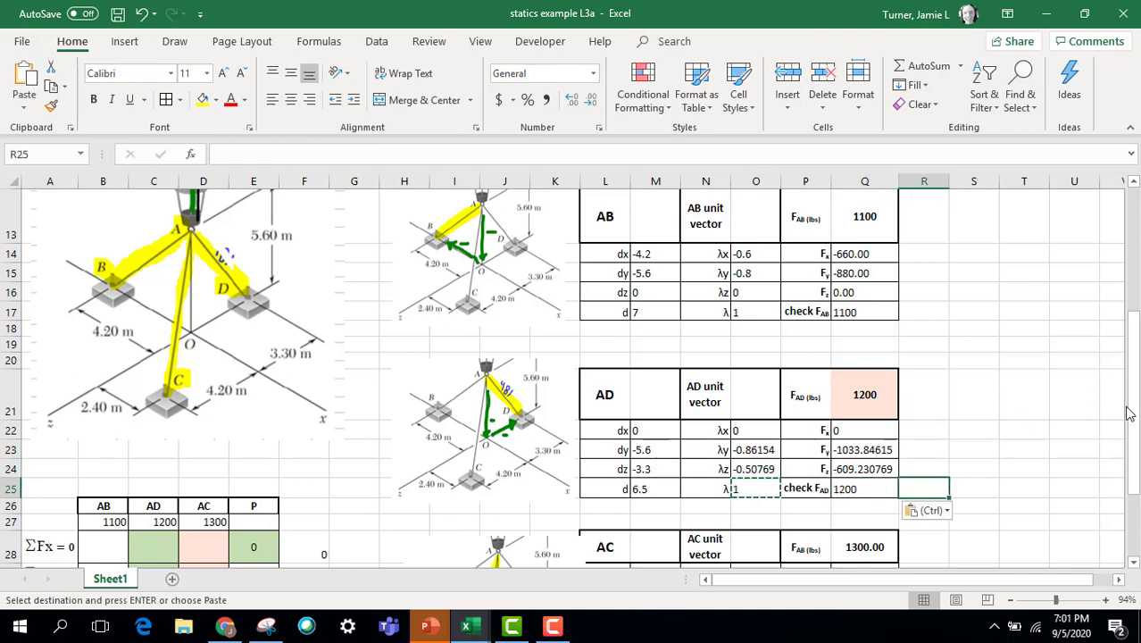
Enter =$Q$28*O29 in Q29 and fill it down to Q31 for the AC force components.
{"action": "scroll", "coordinate": [991, 451], "scroll_direction": "down", "scroll_amount": 2}
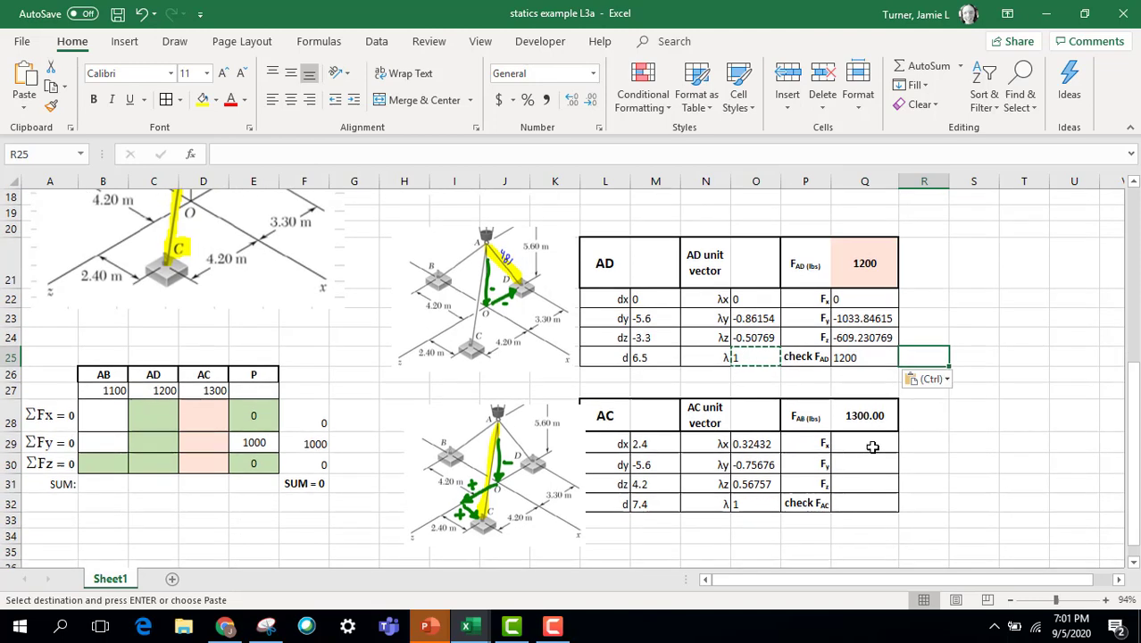
{"action": "left_click", "coordinate": [870, 444]}
{"action": "type", "text": "="}
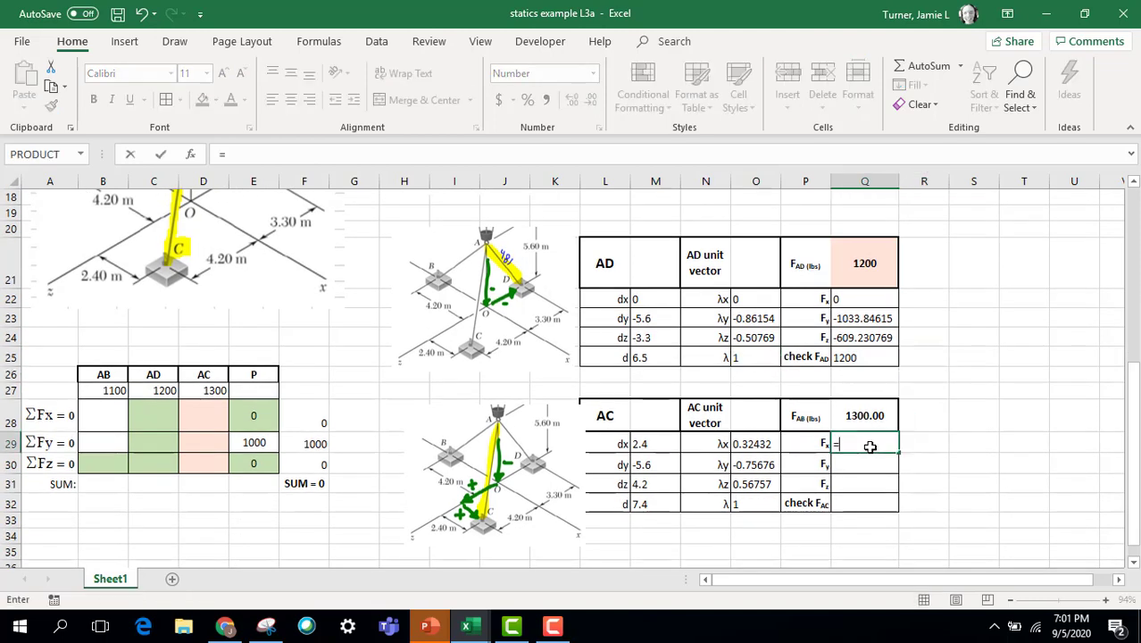
{"action": "left_click", "coordinate": [870, 414]}
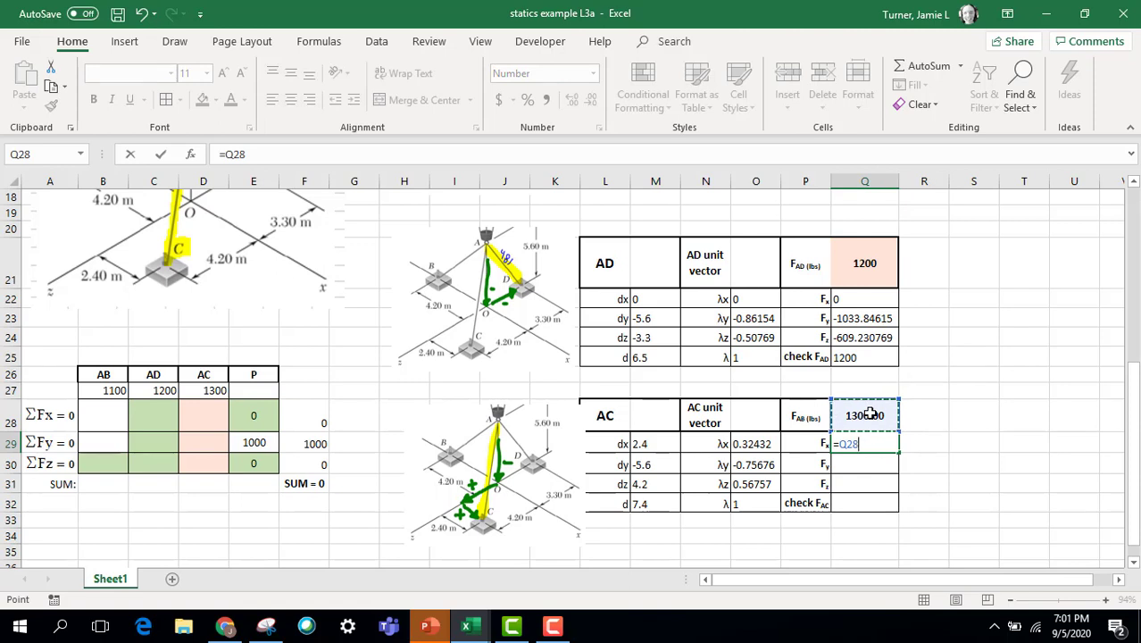
{"action": "key", "text": "F4"}
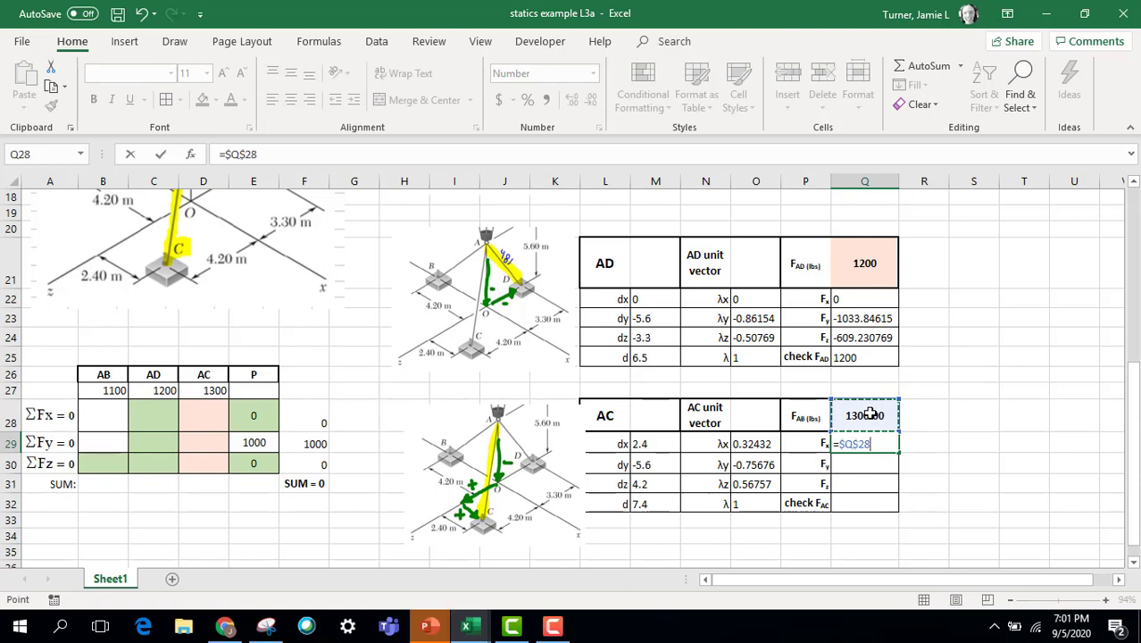
{"action": "type", "text": "*"}
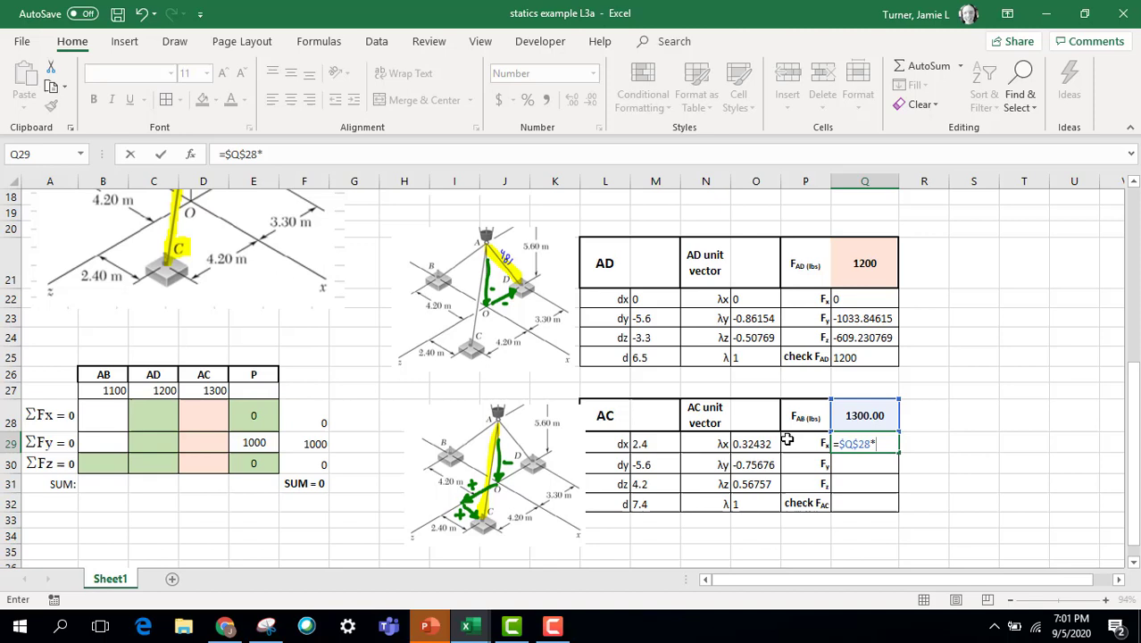
{"action": "left_click", "coordinate": [761, 441]}
{"action": "key", "text": "Return"}
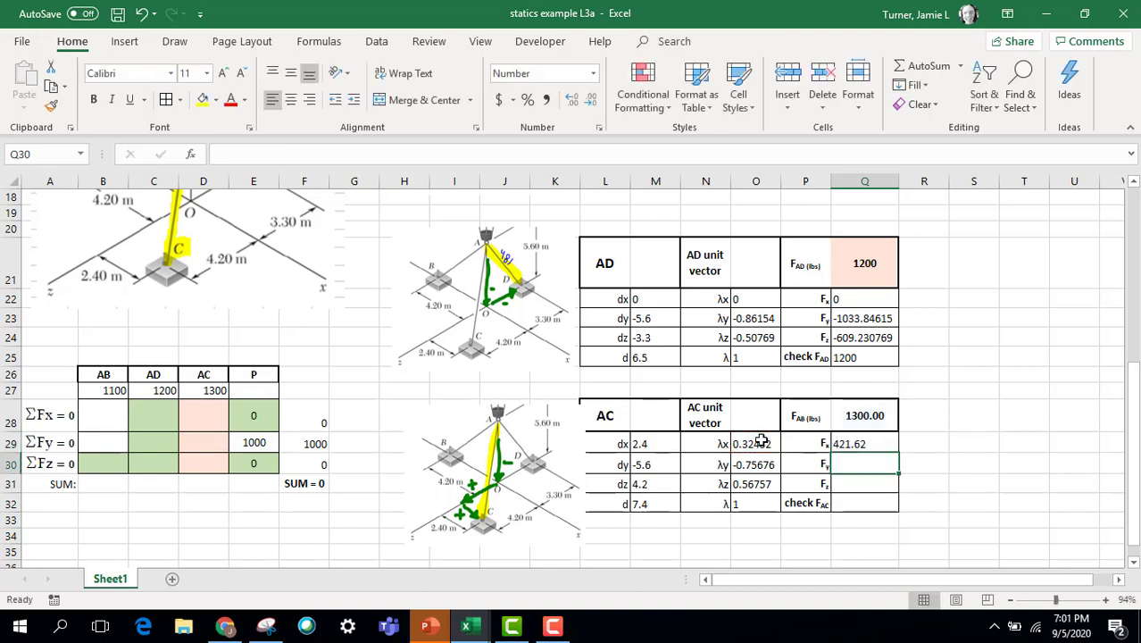
{"action": "left_click", "coordinate": [882, 445]}
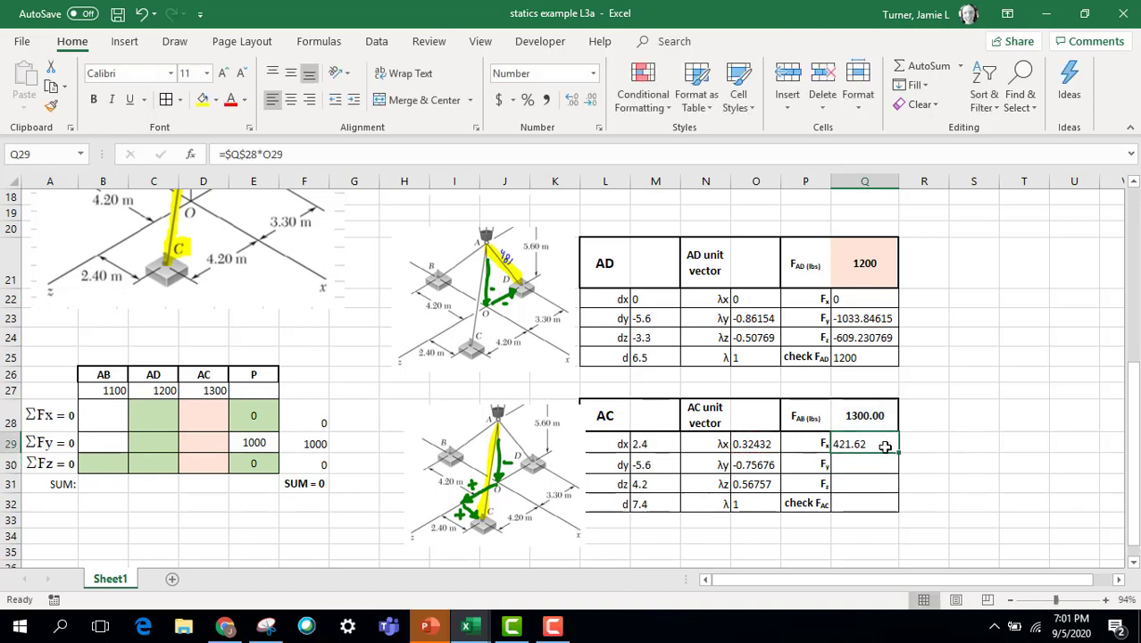
{"action": "left_click_drag", "start_coordinate": [897, 452], "coordinate": [891, 493]}
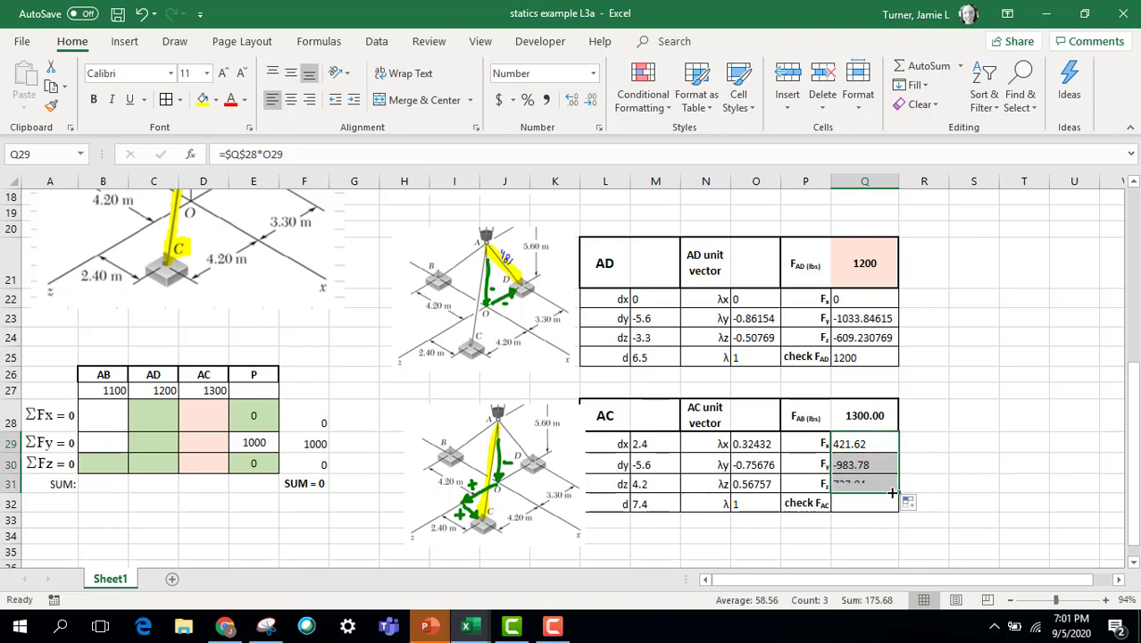
Copy the magnitude formula from O32 into Q32 so check F_AC reads 1300.
{"action": "left_click", "coordinate": [754, 505]}
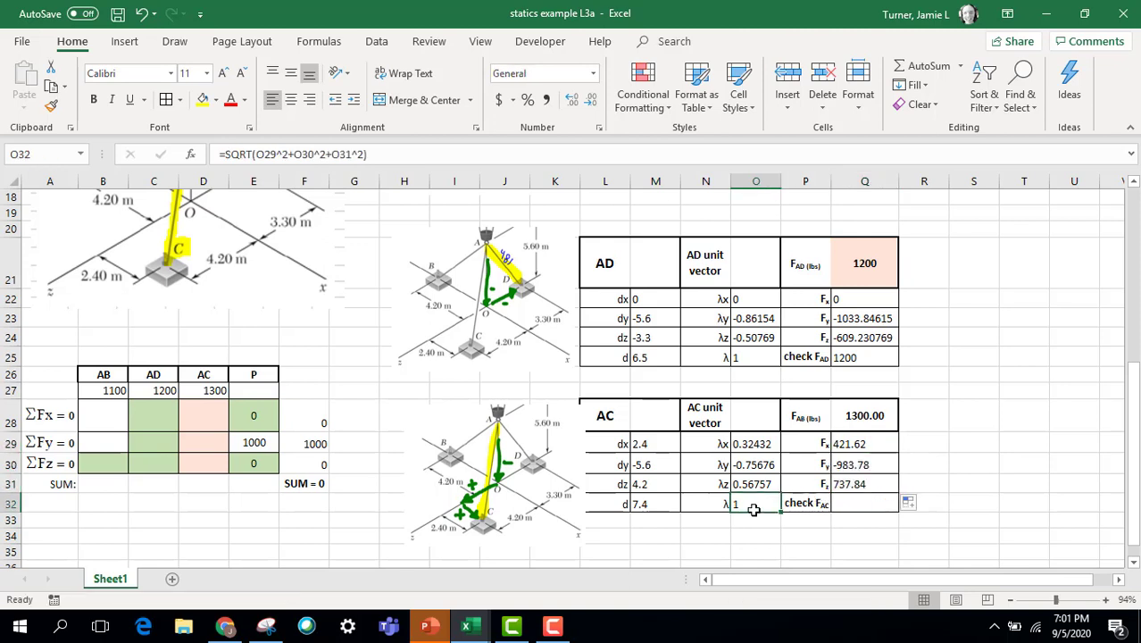
{"action": "key", "text": "ctrl+c"}
{"action": "left_click", "coordinate": [864, 504]}
{"action": "key", "text": "ctrl+v"}
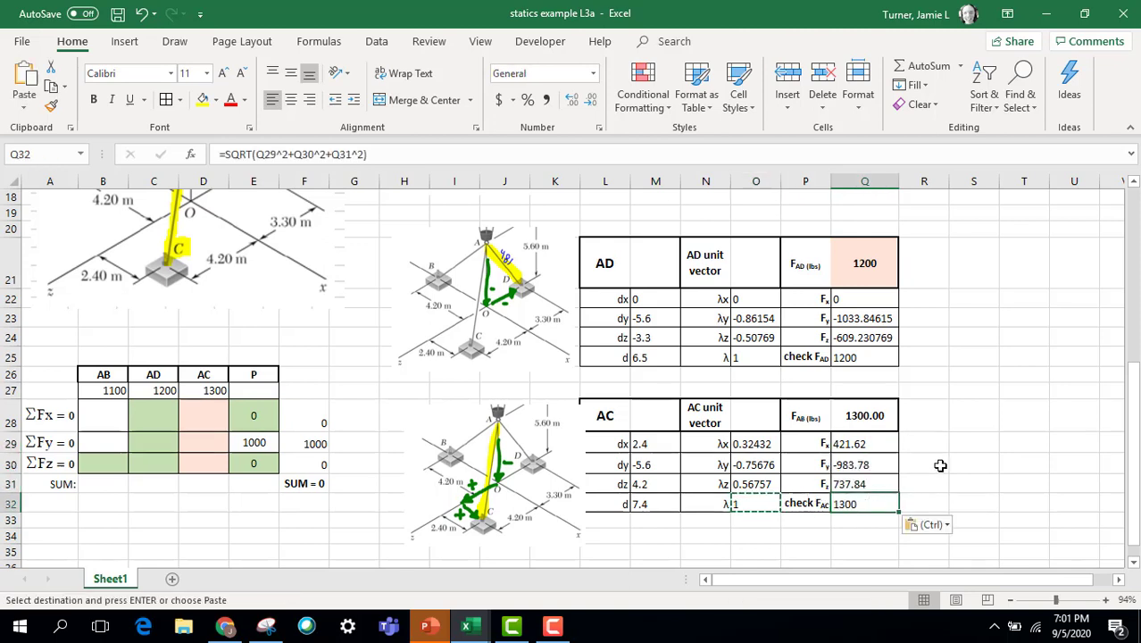
{"action": "left_click", "coordinate": [940, 465]}
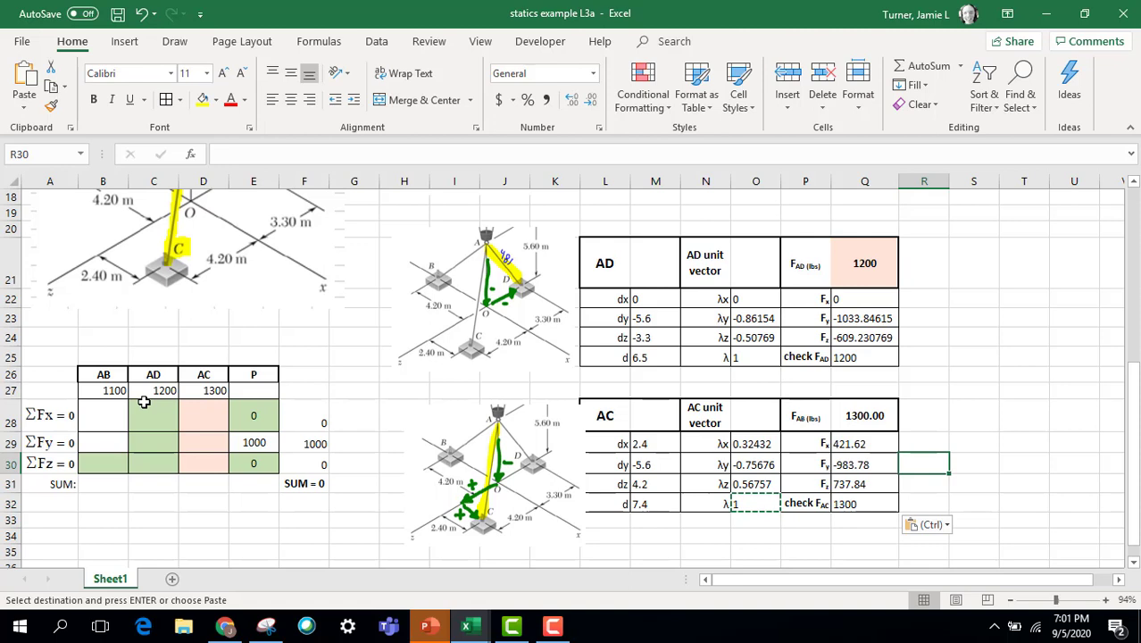
Link ΣFx cells B28 and C28 to the AB and AD Fx values (=Q14, =Q22).
{"action": "left_click", "coordinate": [100, 413]}
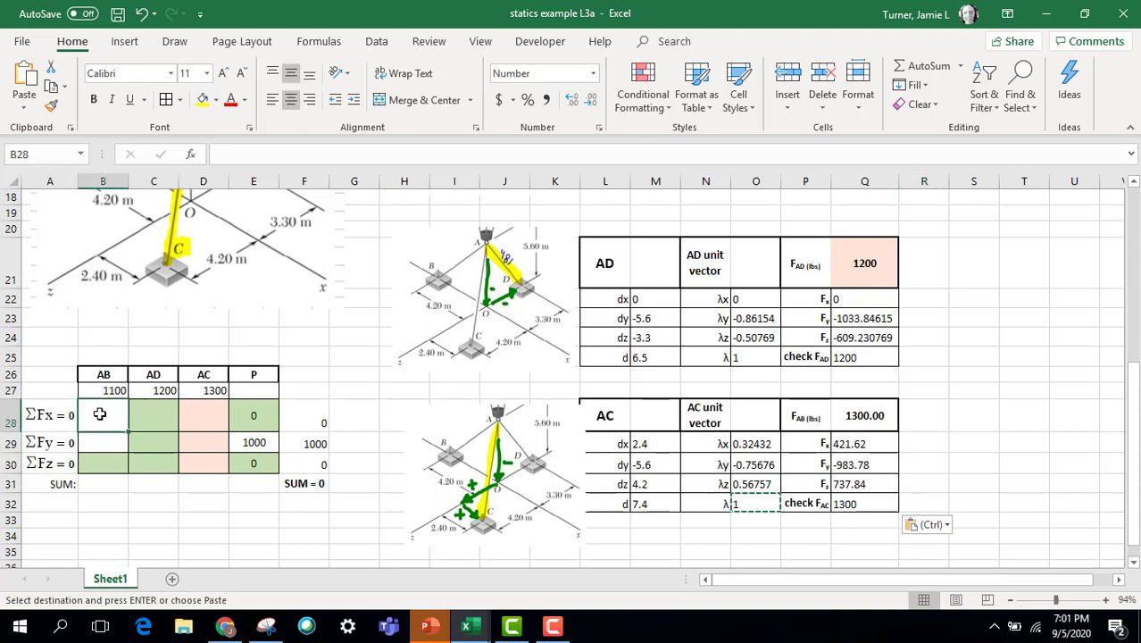
{"action": "key", "text": "Escape"}
{"action": "type", "text": "="}
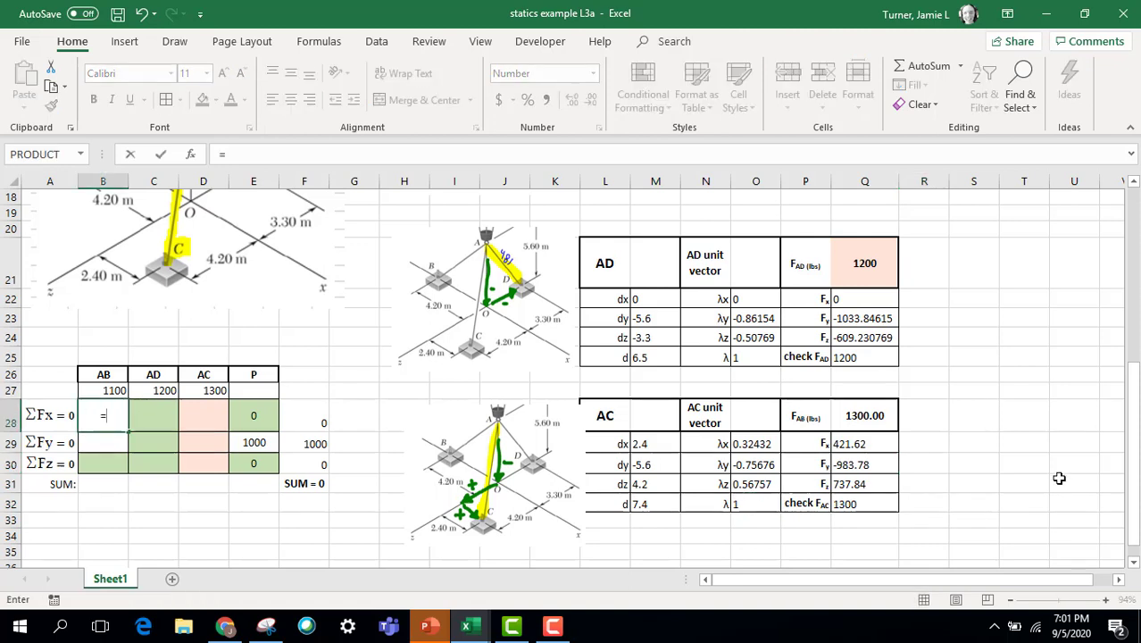
{"action": "scroll", "coordinate": [1132, 455], "scroll_direction": "up", "scroll_amount": 3}
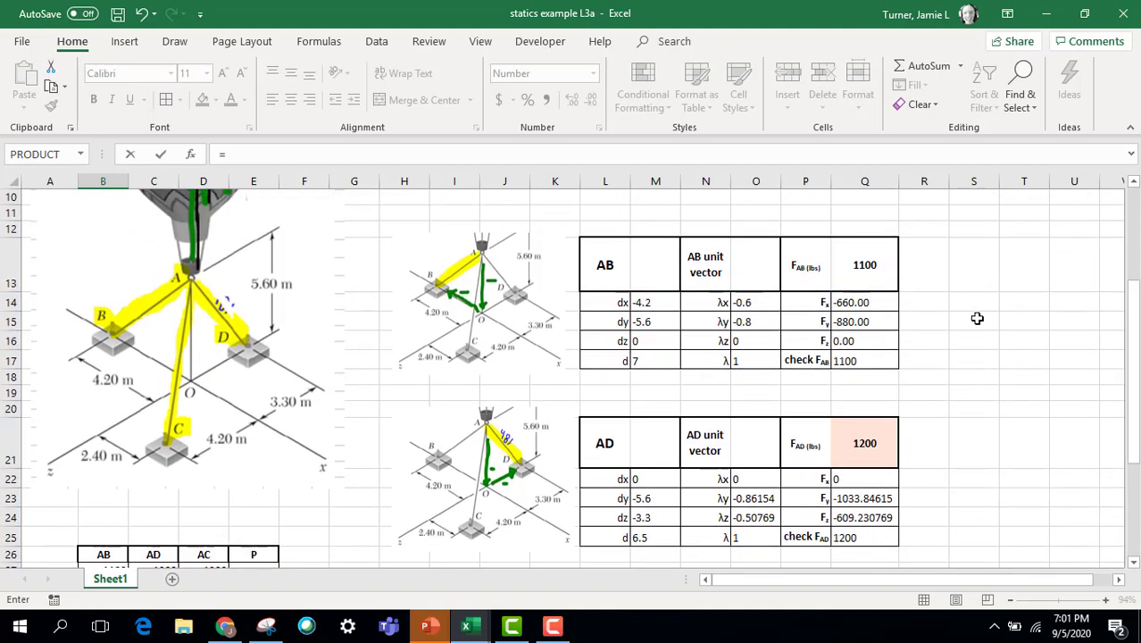
{"action": "left_click", "coordinate": [870, 302]}
{"action": "key", "text": "Return"}
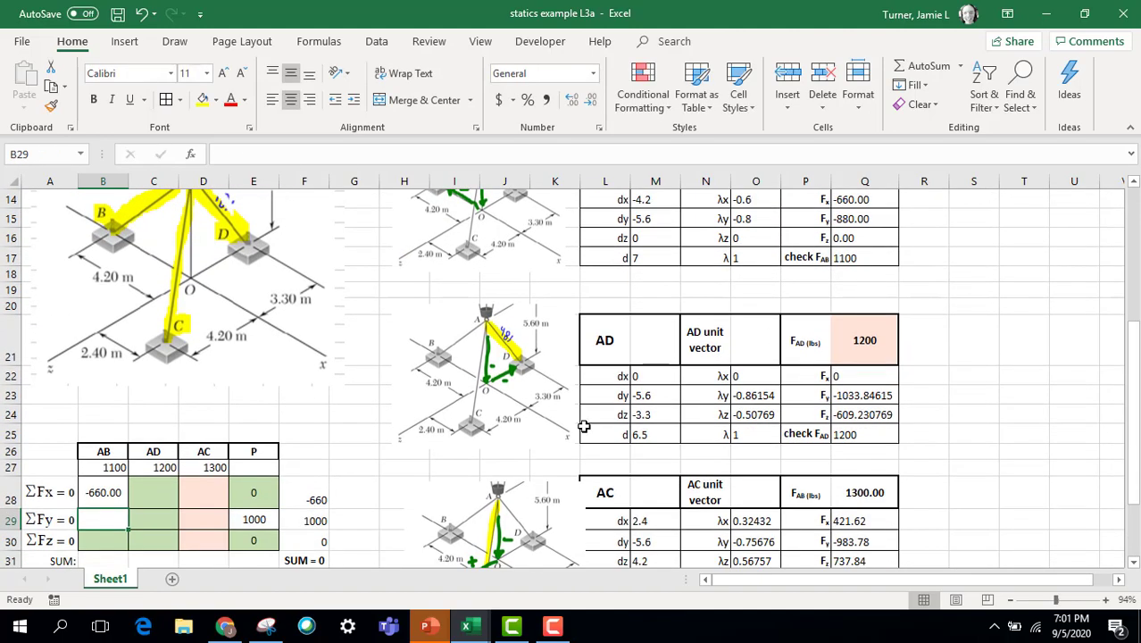
{"action": "left_click", "coordinate": [146, 495]}
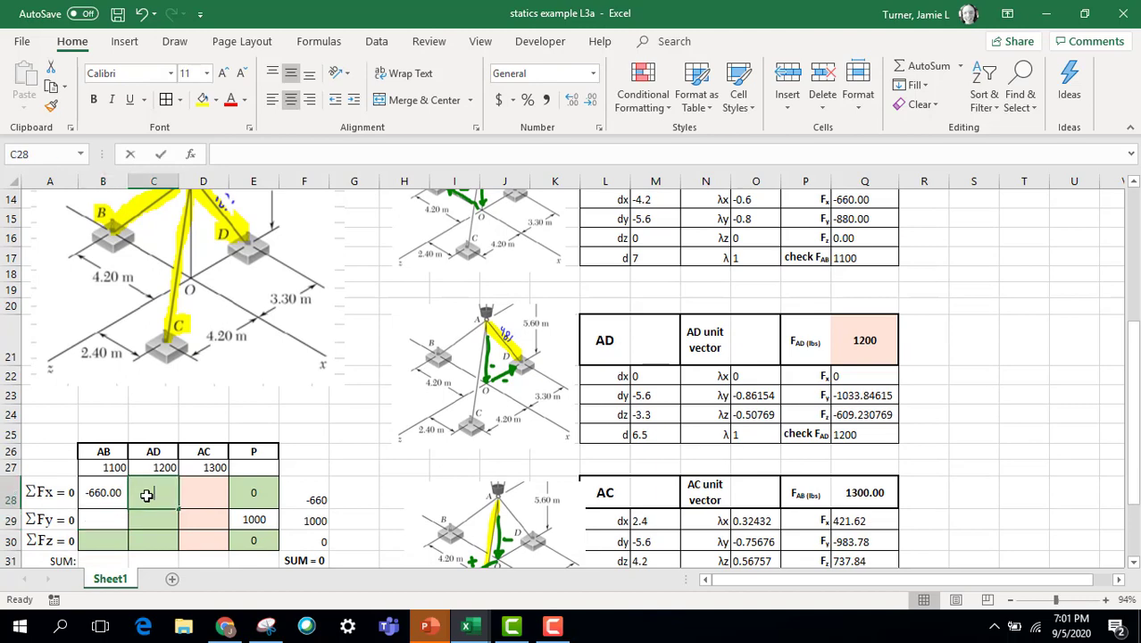
{"action": "type", "text": "="}
{"action": "left_click", "coordinate": [848, 376]}
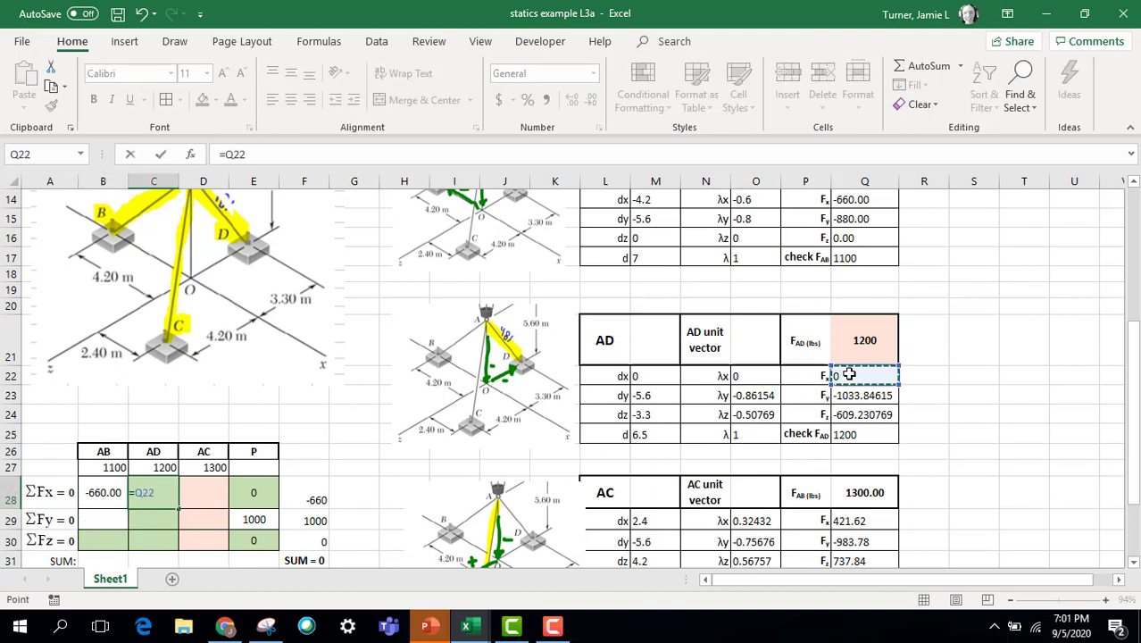
{"action": "key", "text": "Return"}
Link D28 to the AC Fx value 421.62 (=Q29) and select B28:D28.
{"action": "left_click", "coordinate": [221, 490]}
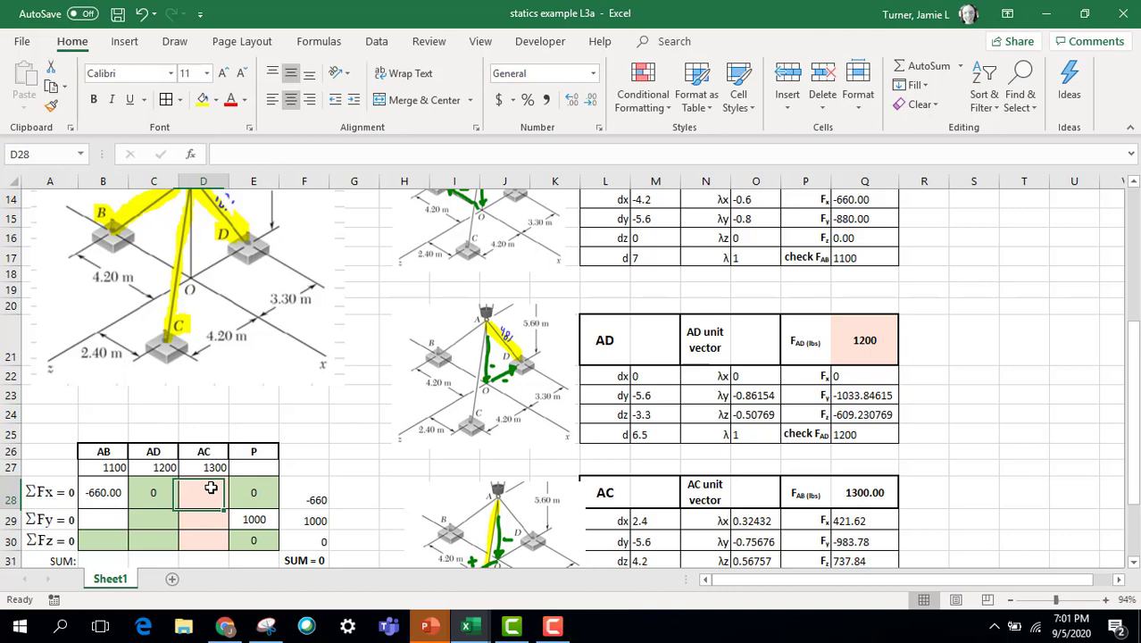
{"action": "type", "text": "="}
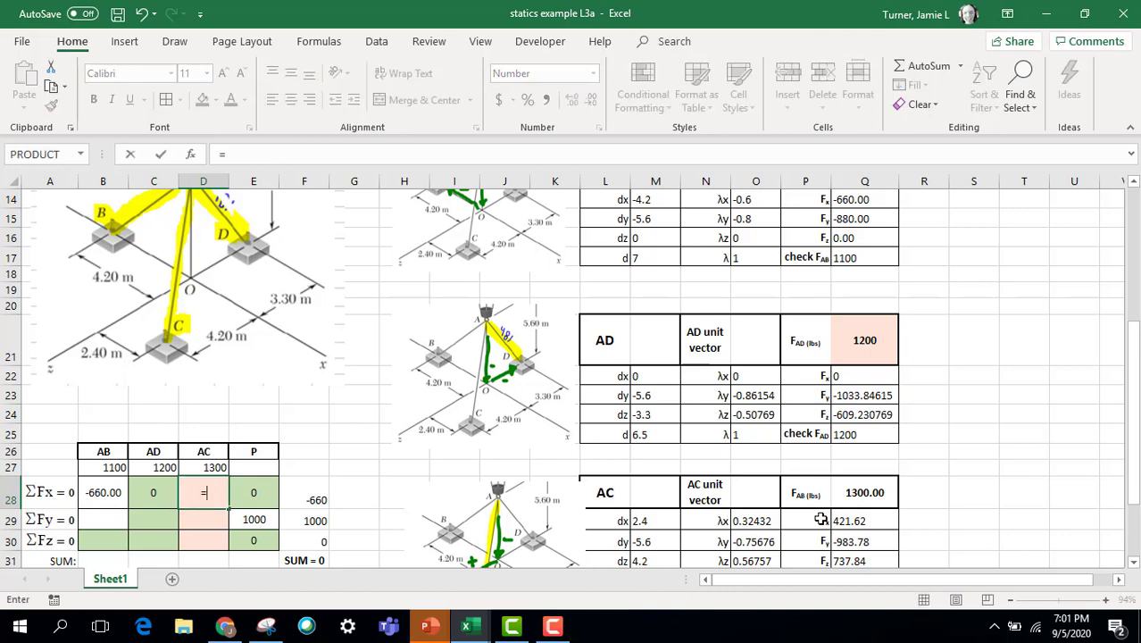
{"action": "left_click", "coordinate": [855, 520]}
{"action": "key", "text": "Return"}
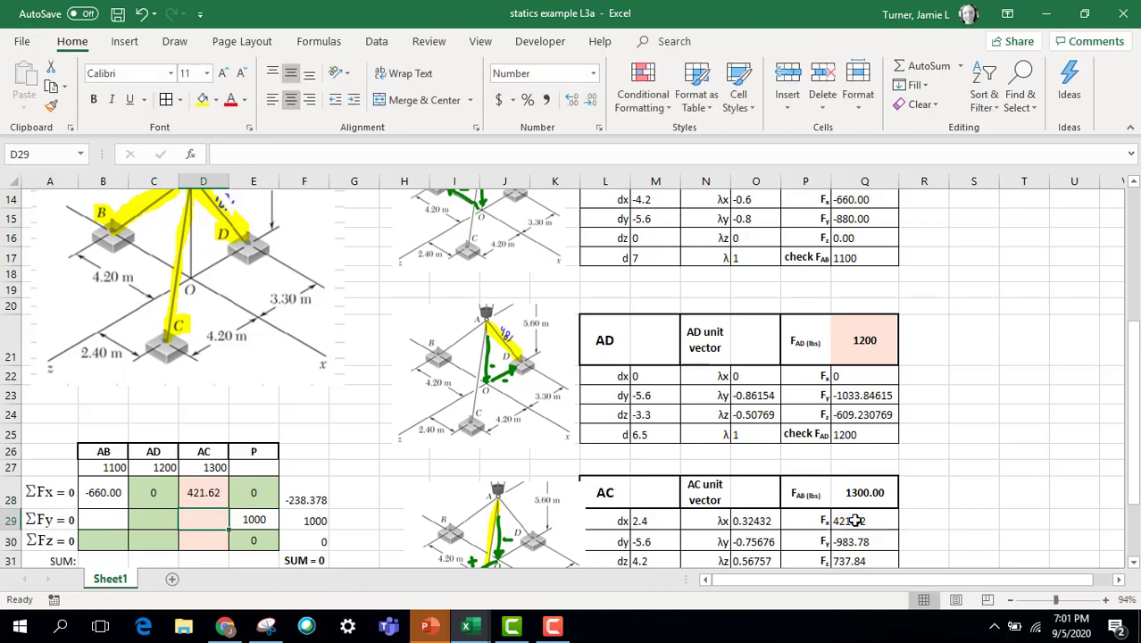
{"action": "left_click", "coordinate": [110, 485]}
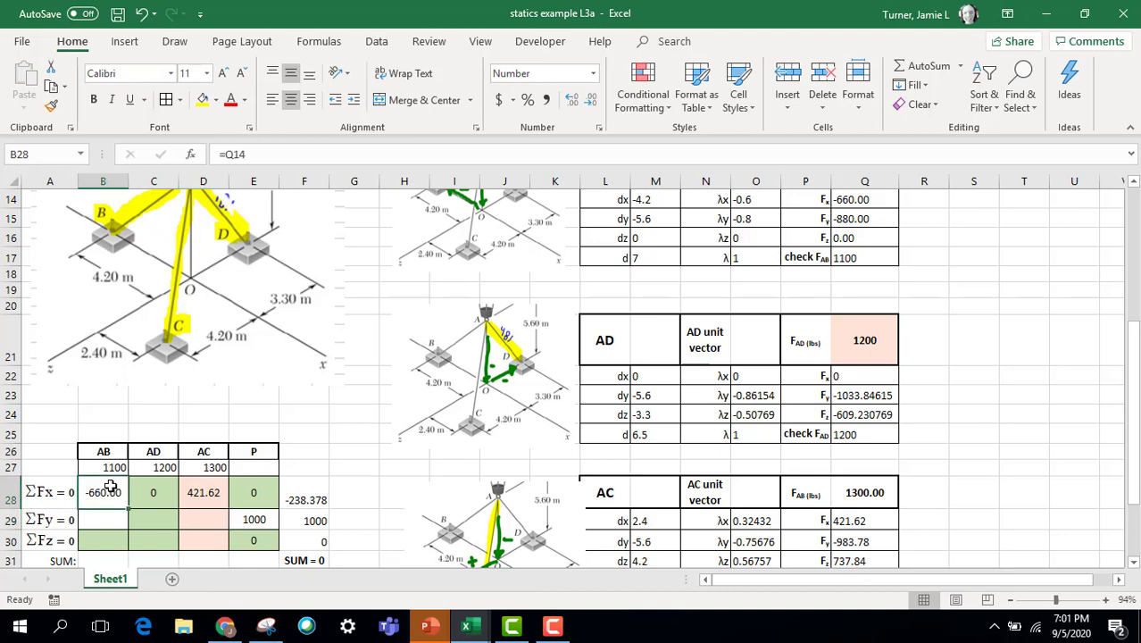
{"action": "left_click_drag", "start_coordinate": [110, 486], "coordinate": [216, 546]}
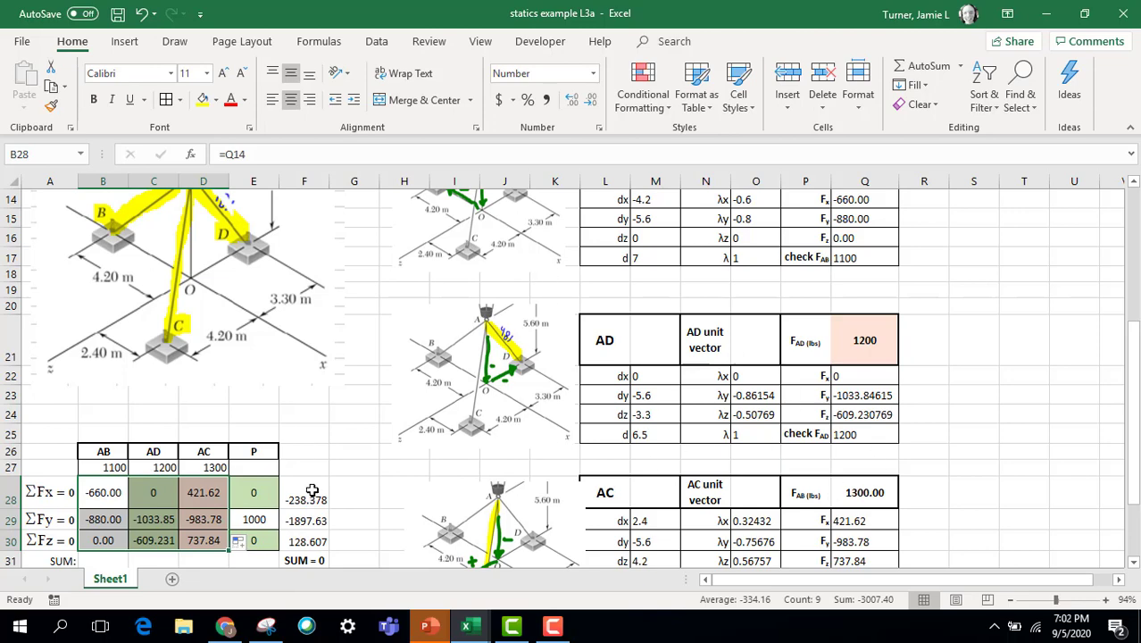
{"action": "left_click", "coordinate": [312, 493]}
{"action": "double_click", "coordinate": [307, 493]}
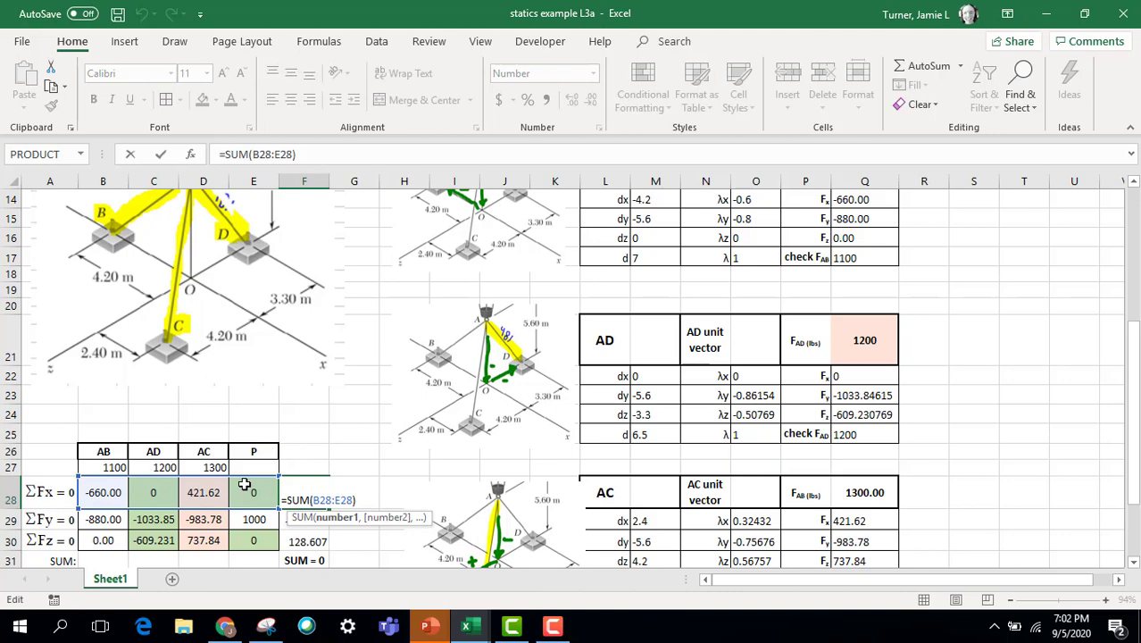
{"action": "key", "text": "Return"}
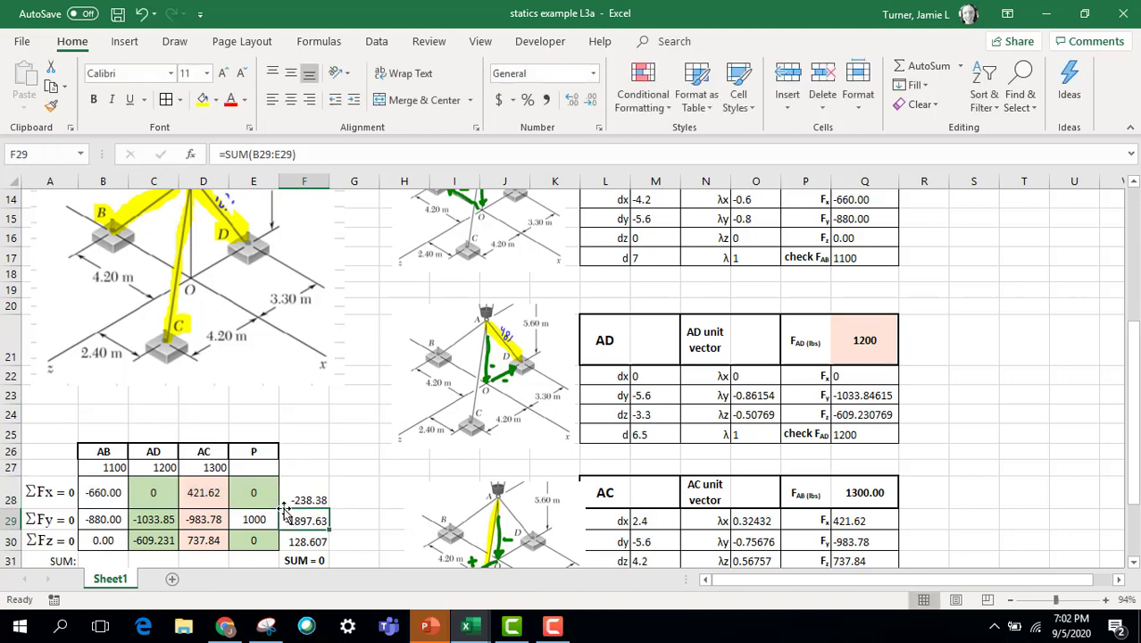
{"action": "left_click", "coordinate": [319, 541]}
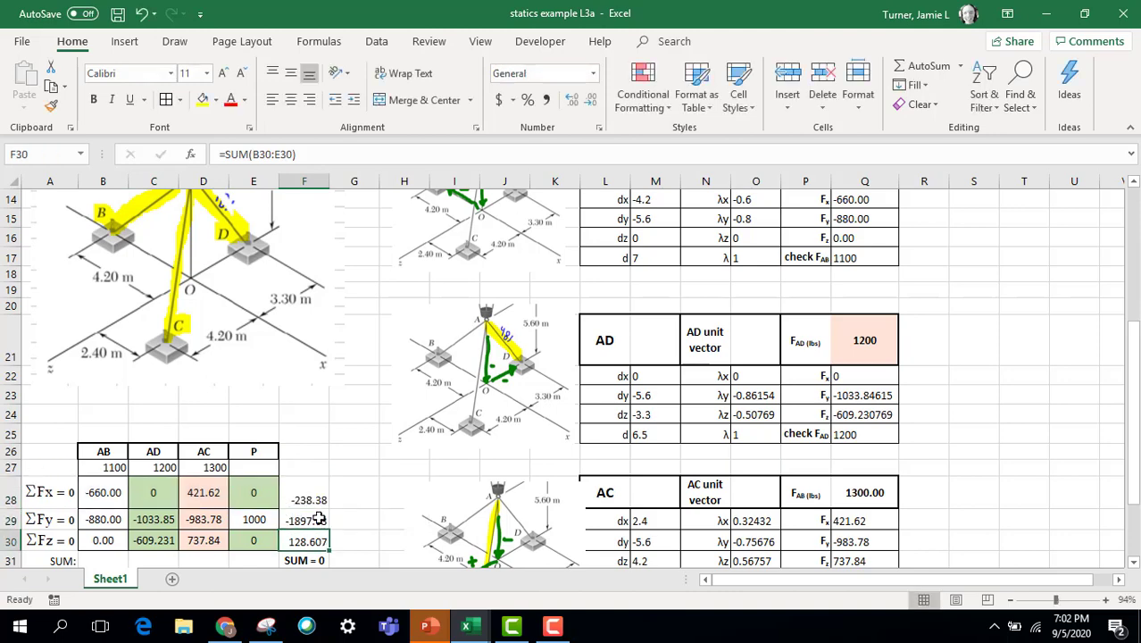
{"action": "left_click_drag", "start_coordinate": [310, 498], "coordinate": [314, 555]}
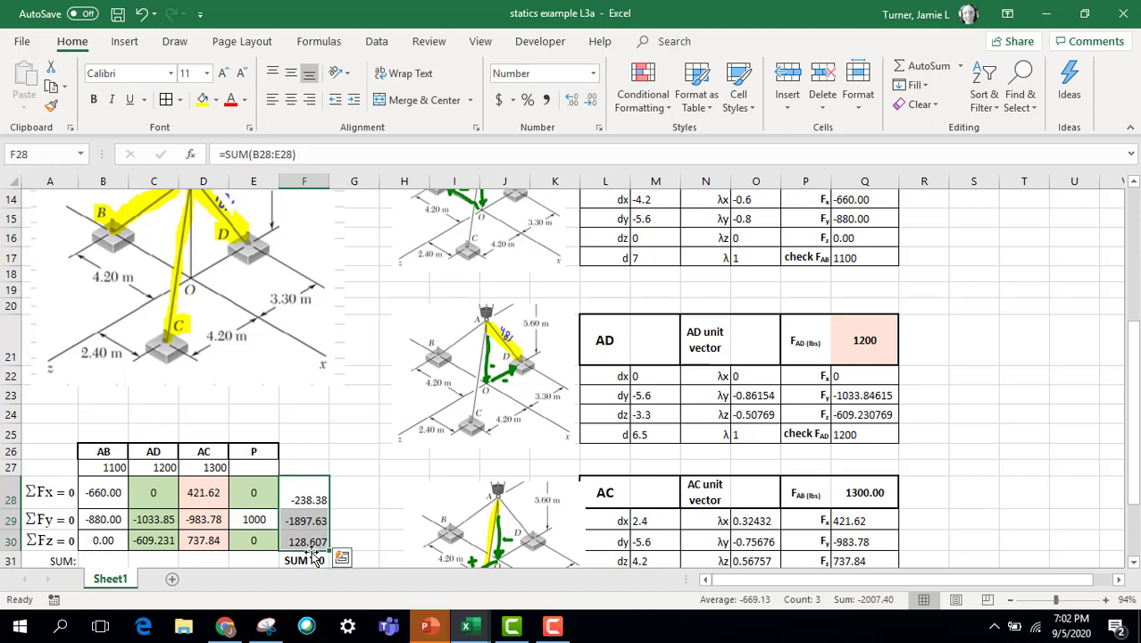
{"action": "left_click", "coordinate": [312, 560]}
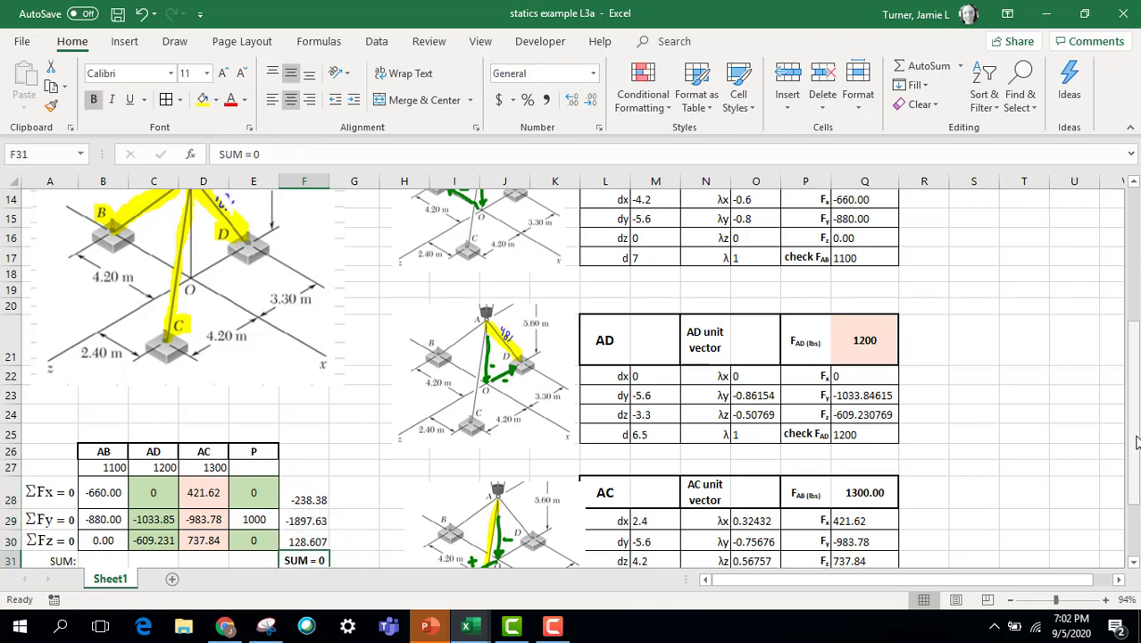
{"action": "left_click_drag", "start_coordinate": [1135, 442], "coordinate": [1136, 377]}
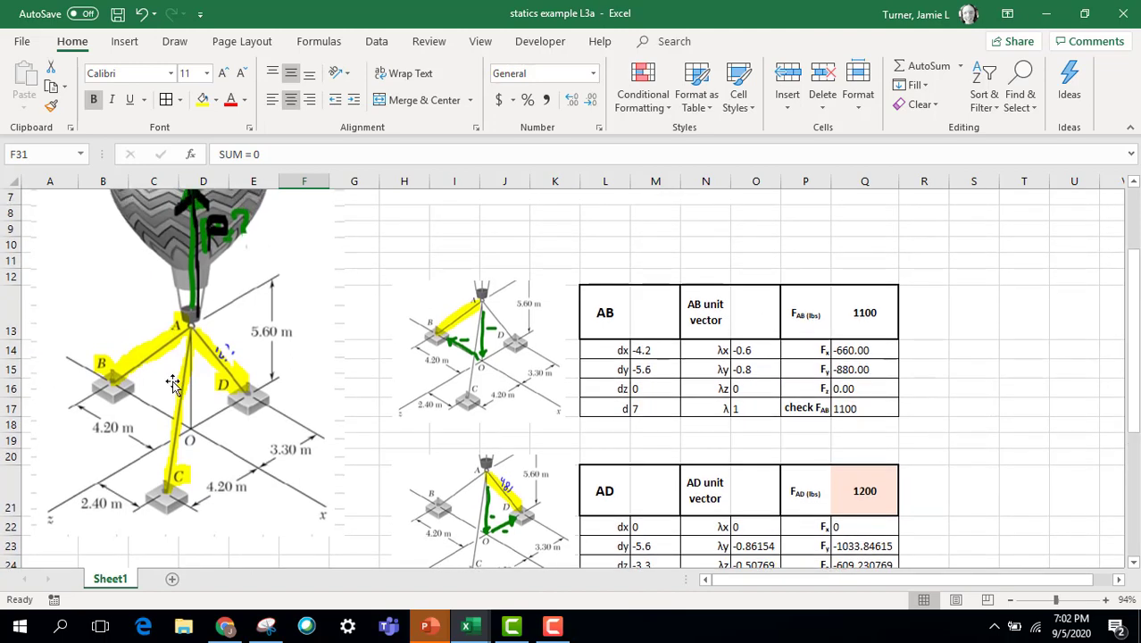
{"action": "left_click_drag", "start_coordinate": [1136, 411], "coordinate": [1136, 494]}
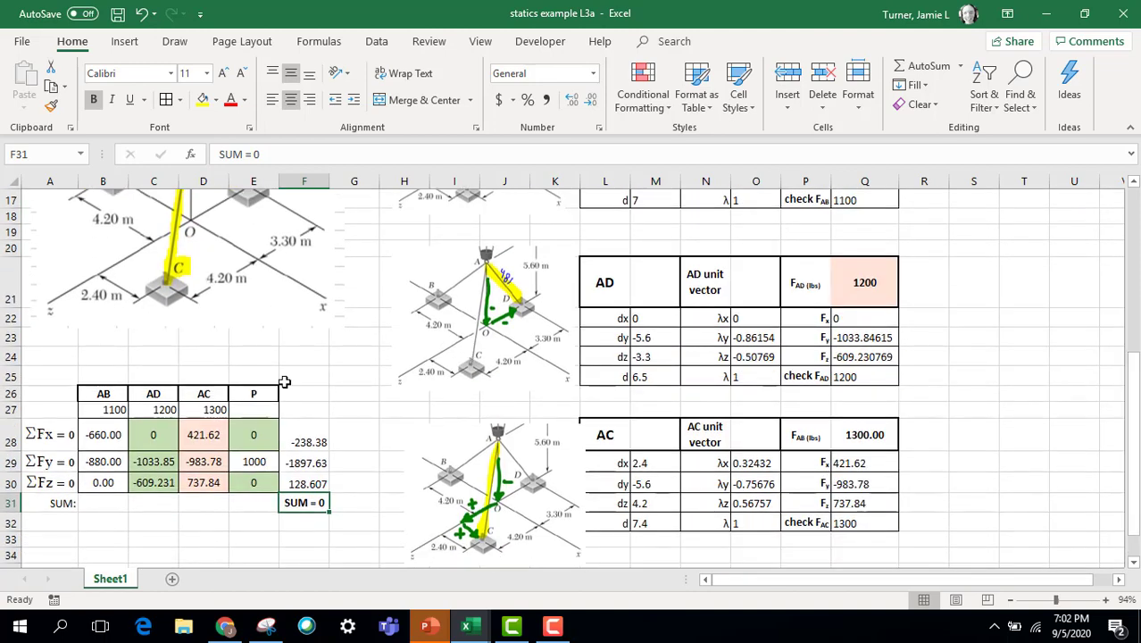
Try an AD tension of 1500 in C27, then settle on 1050.
{"action": "left_click", "coordinate": [150, 410]}
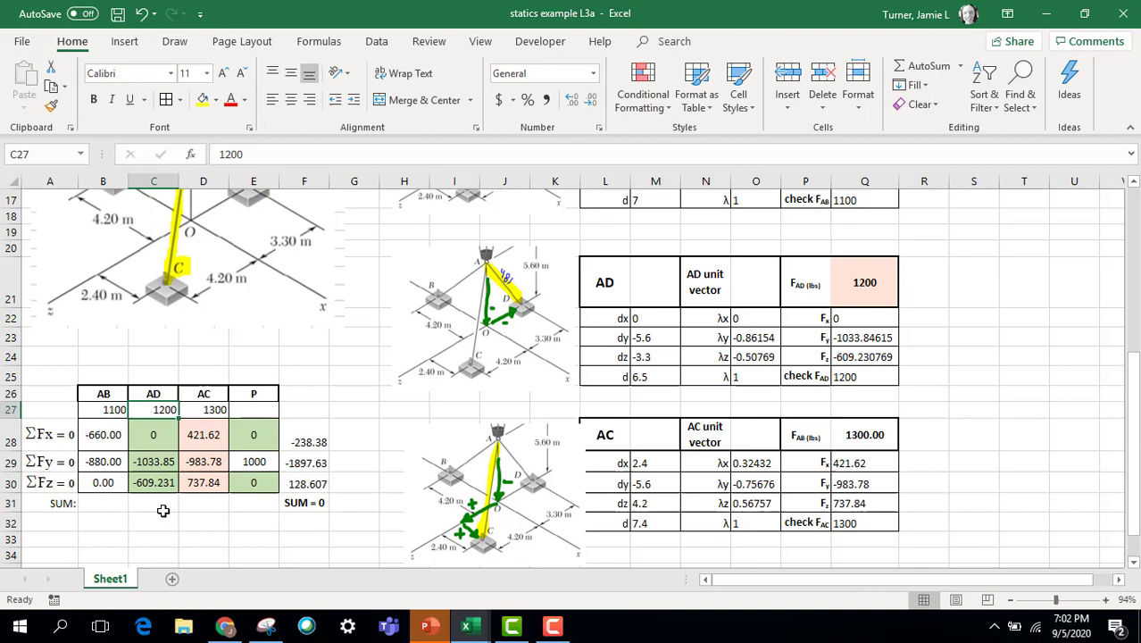
{"action": "type", "text": "150"}
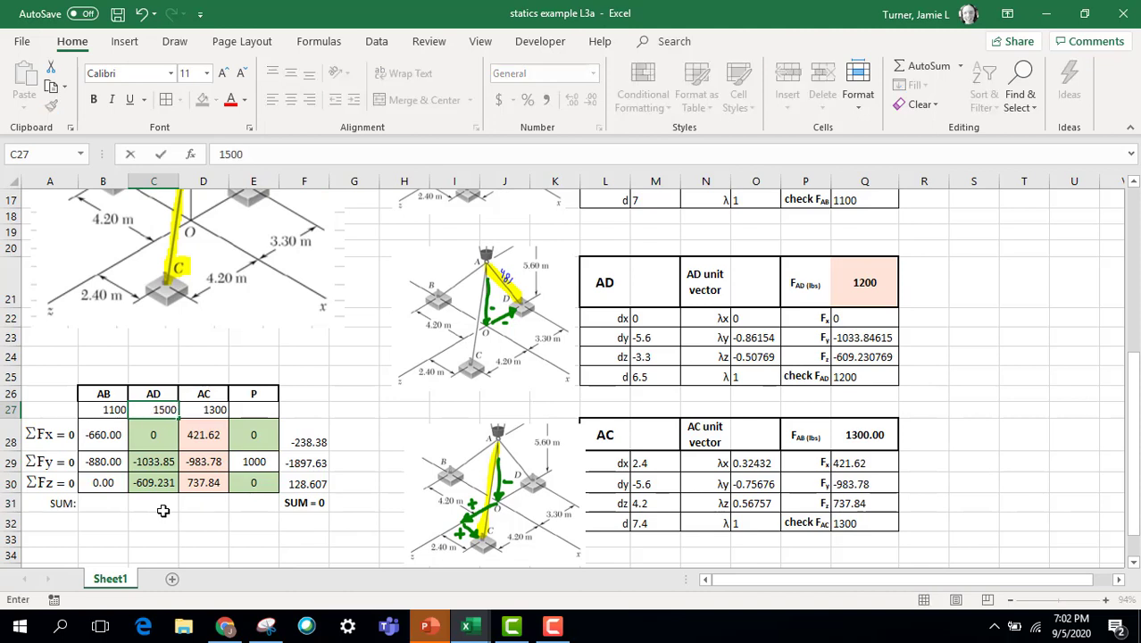
{"action": "key", "text": "Return"}
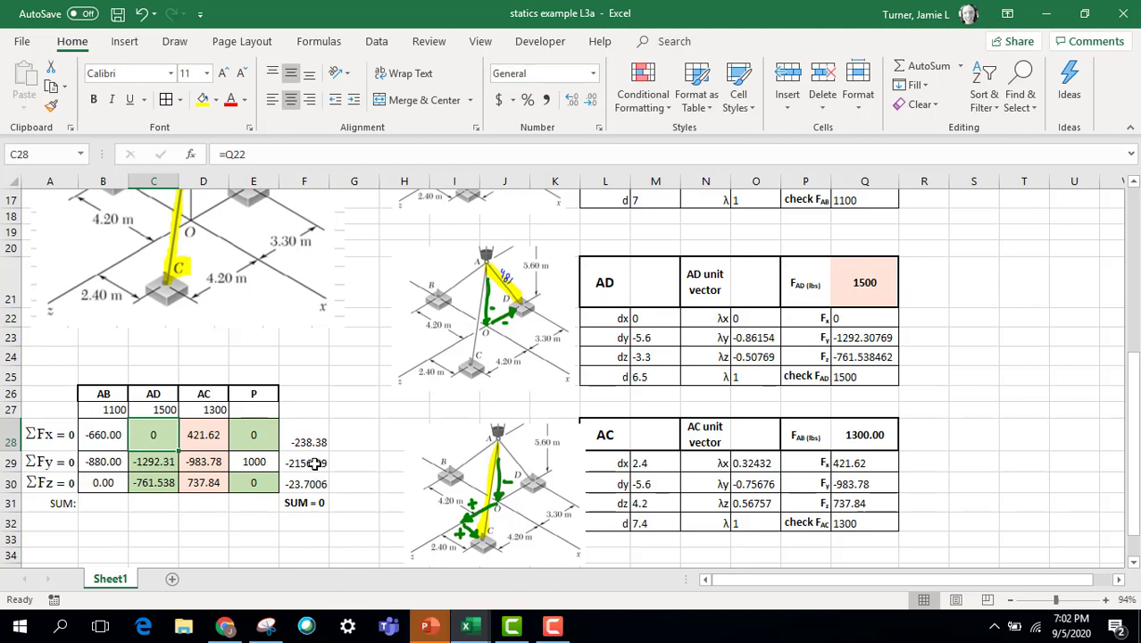
{"action": "left_click", "coordinate": [166, 412]}
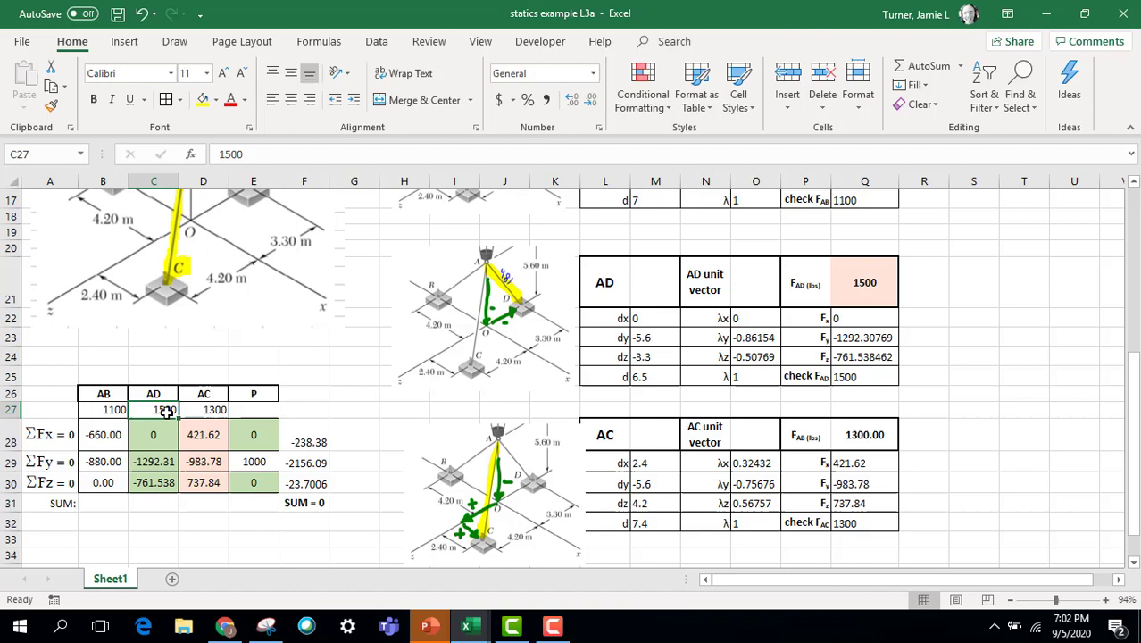
{"action": "type", "text": "105"}
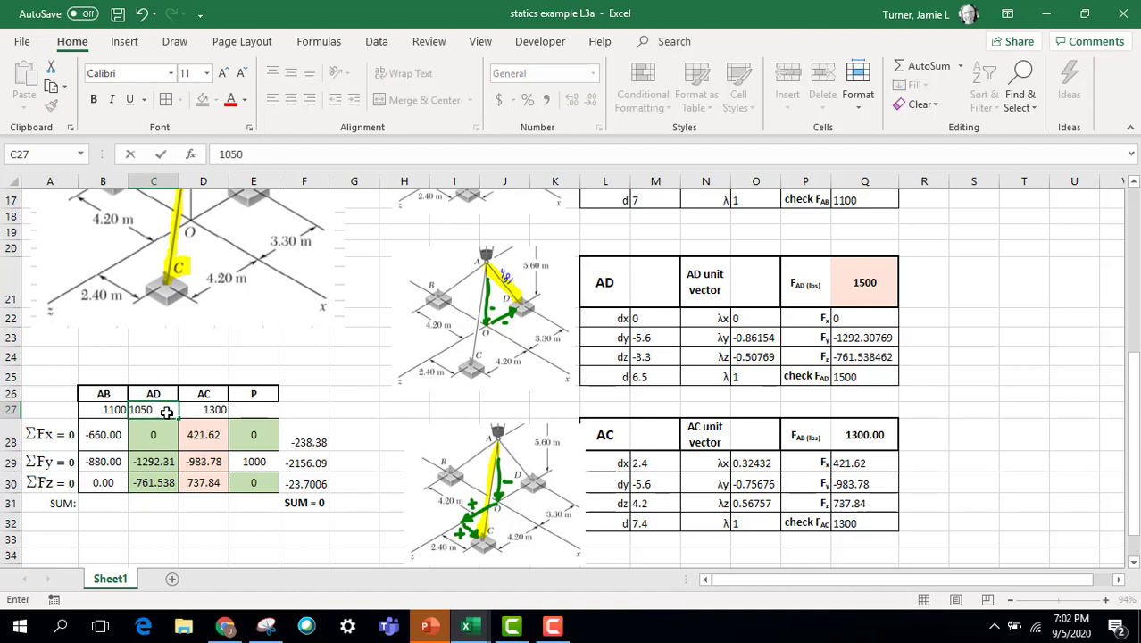
{"action": "key", "text": "Return"}
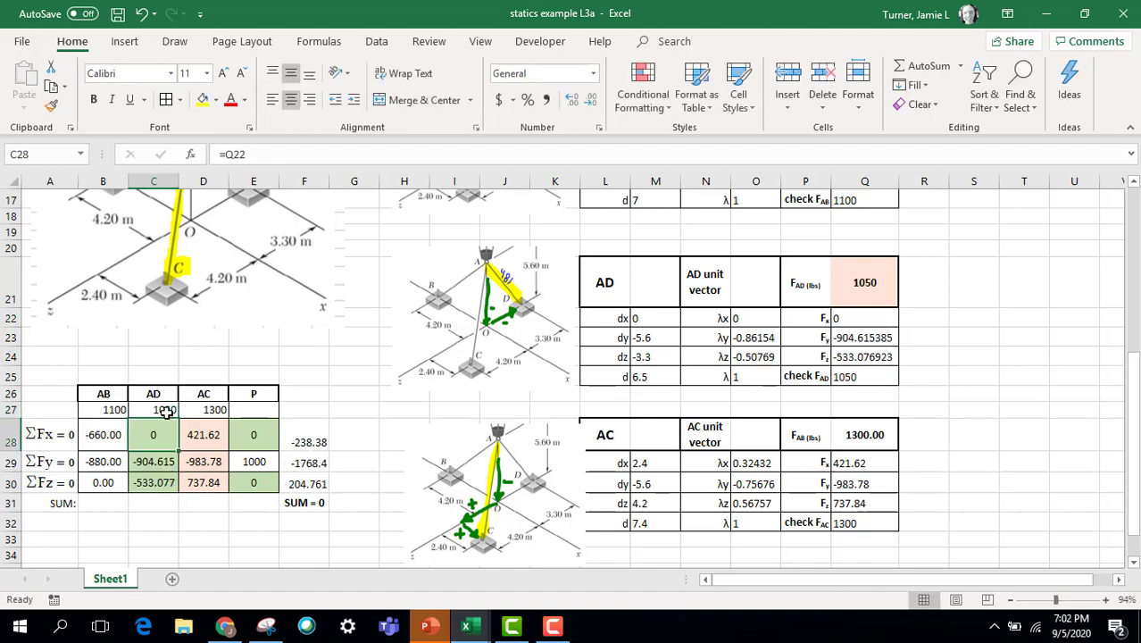
Review the three tensions in B27:D27 and begin a =SUM( total in F31.
{"action": "left_click", "coordinate": [117, 407]}
{"action": "left_click", "coordinate": [154, 410]}
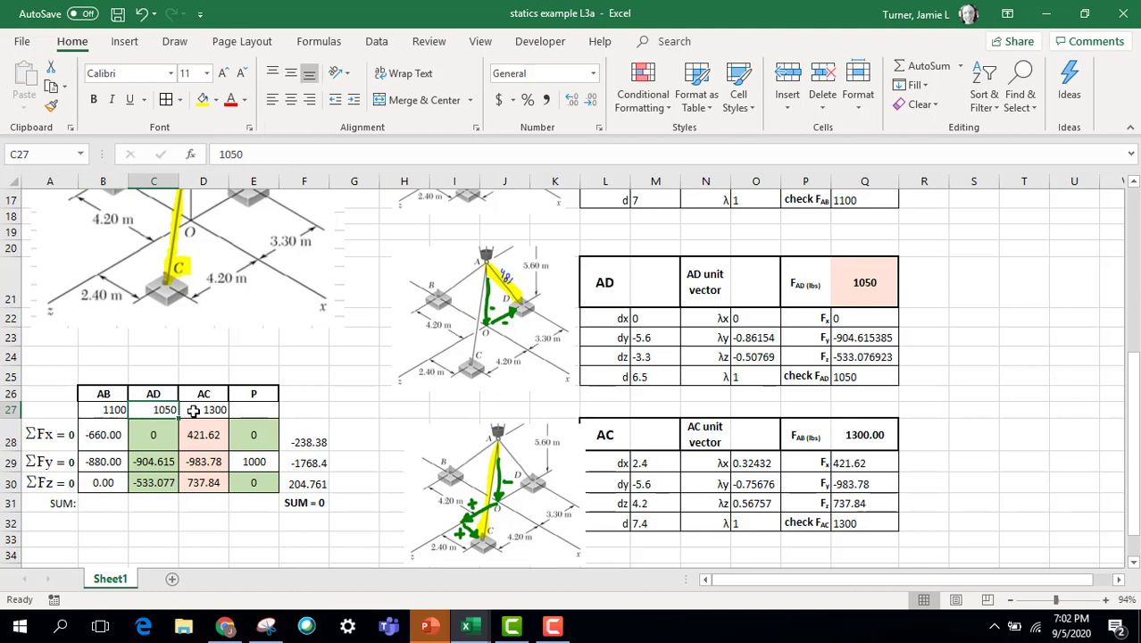
{"action": "left_click", "coordinate": [196, 409]}
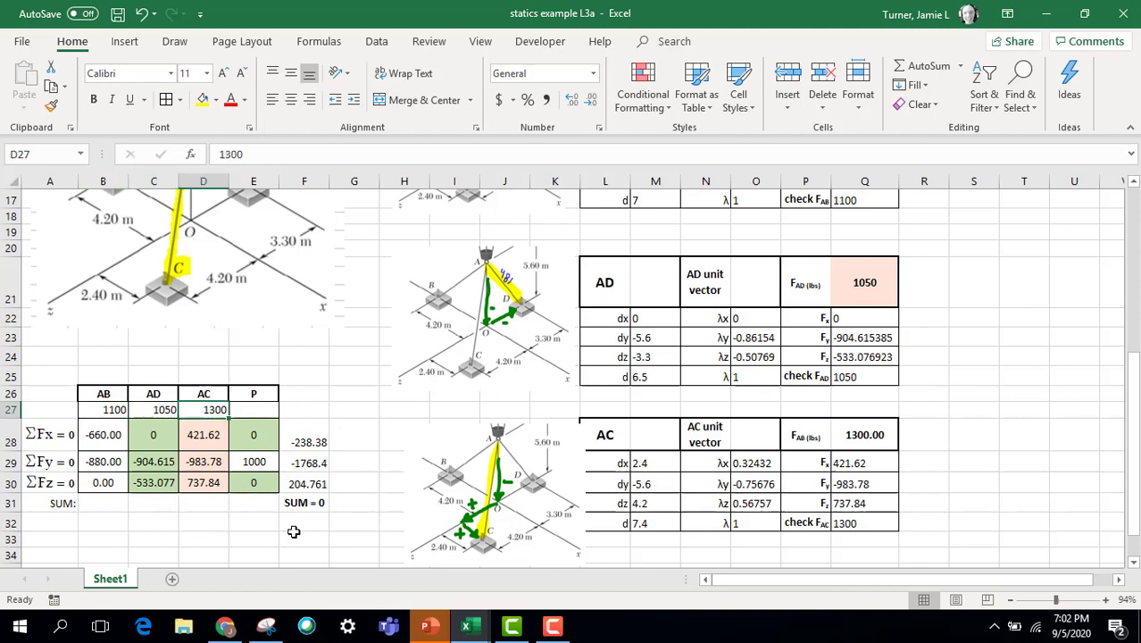
{"action": "left_click", "coordinate": [306, 504]}
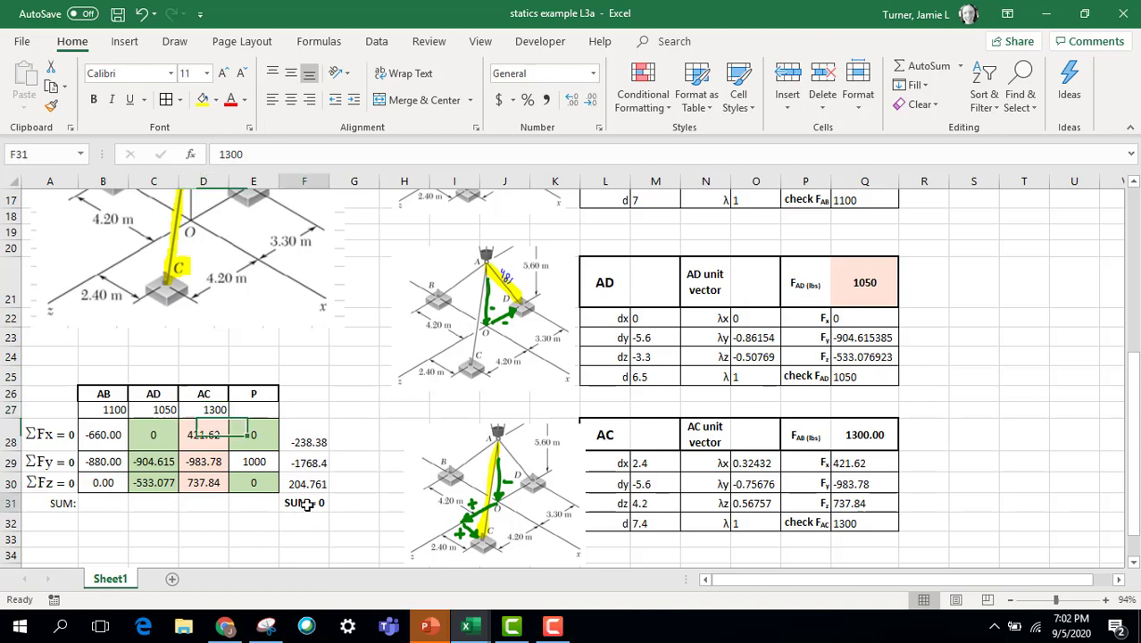
{"action": "type", "text": "=SUM("}
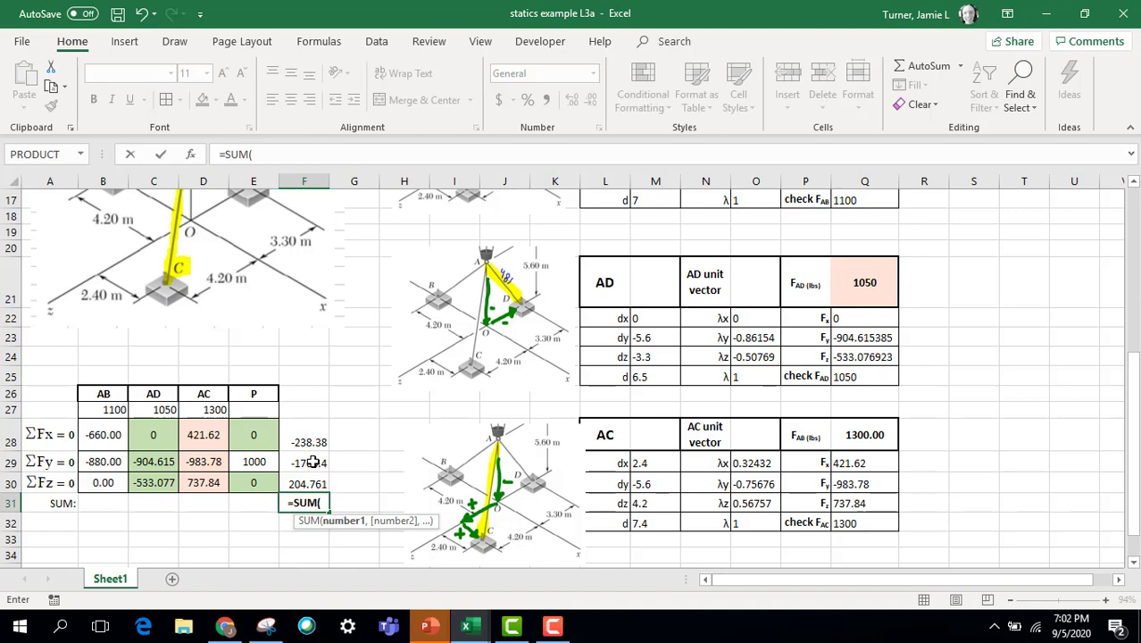
Finish =SUM(F28:F30) in F31, giving -1802.02, and check the F28 formula.
{"action": "left_click_drag", "start_coordinate": [303, 442], "coordinate": [312, 478]}
{"action": "key", "text": "Return"}
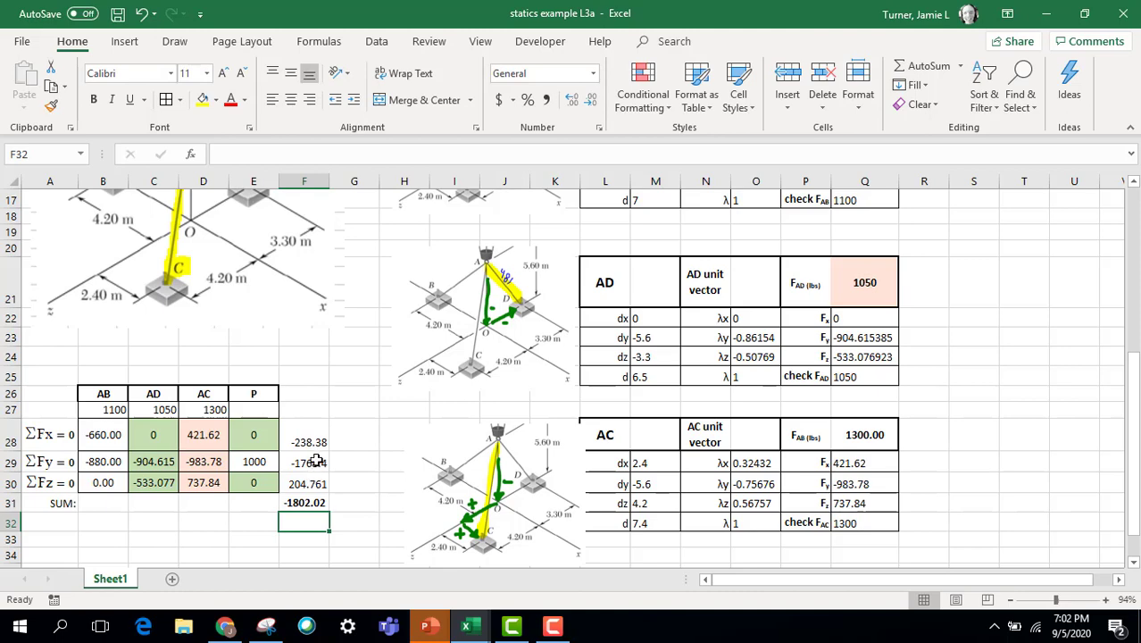
{"action": "double_click", "coordinate": [314, 442]}
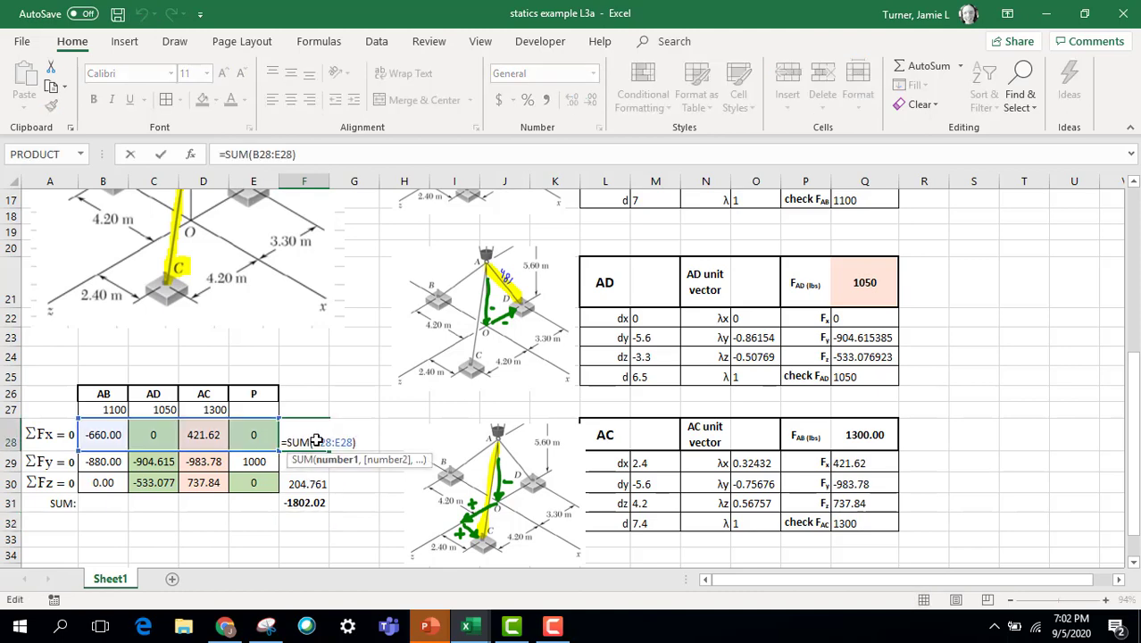
{"action": "key", "text": "Return"}
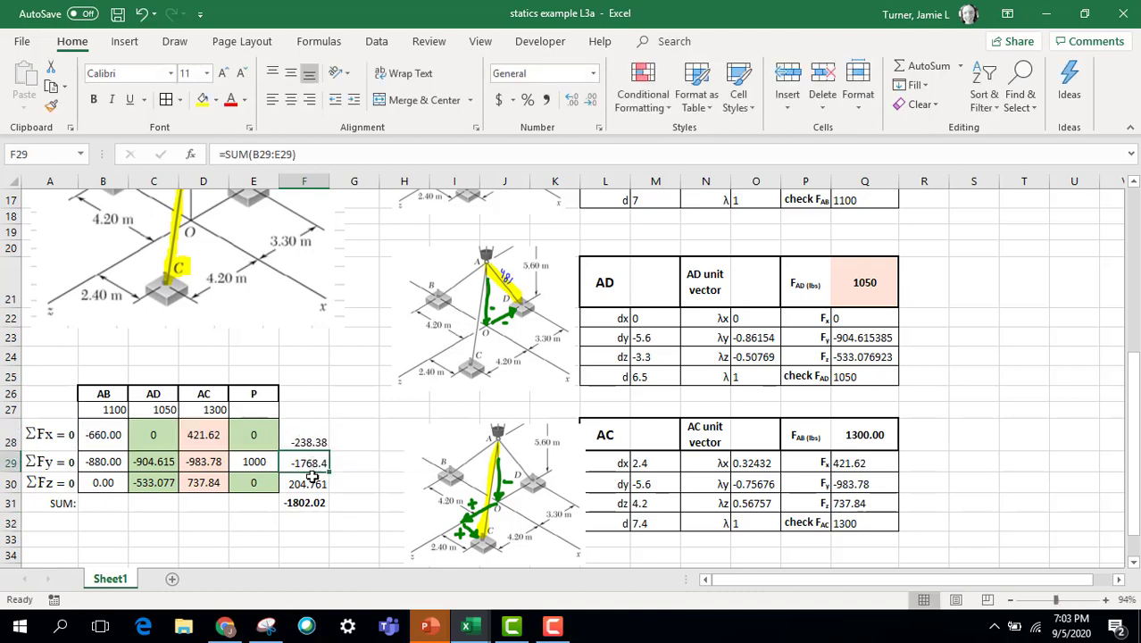
{"action": "left_click", "coordinate": [310, 502]}
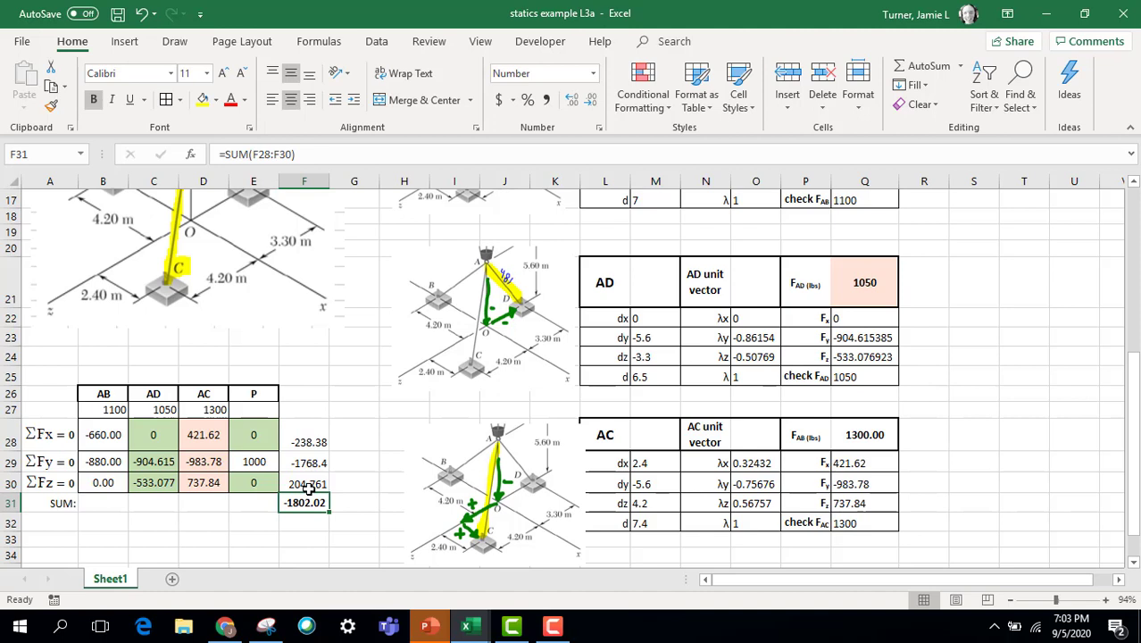
Change F28 to =ABS(SUM(B28:E28)) and fill it down to F30.
{"action": "double_click", "coordinate": [303, 441]}
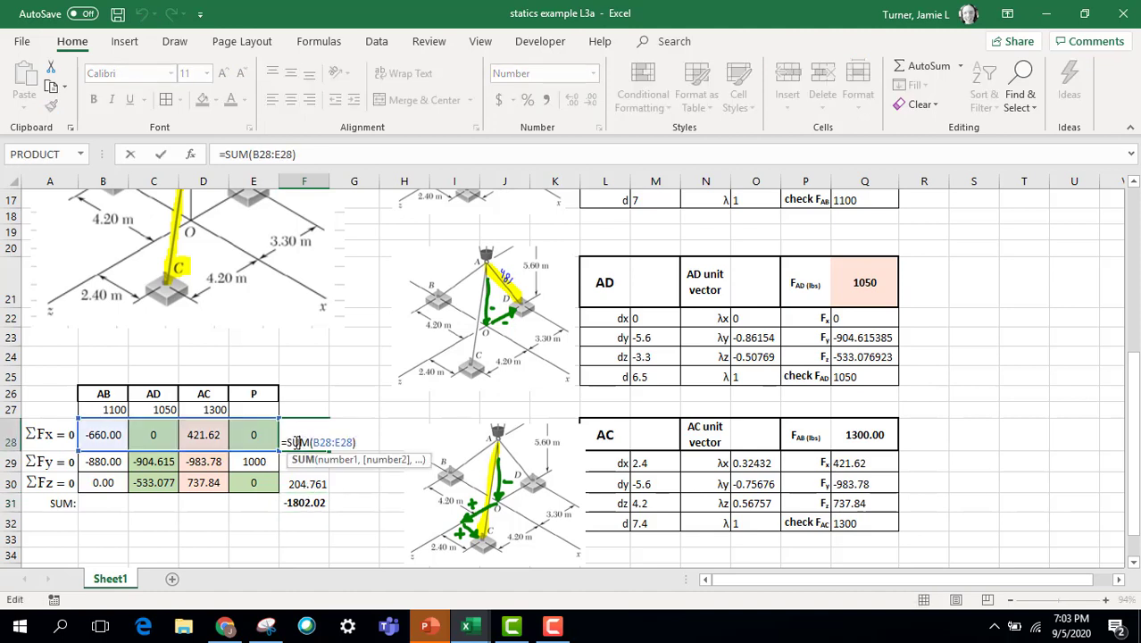
{"action": "key", "text": "End"}
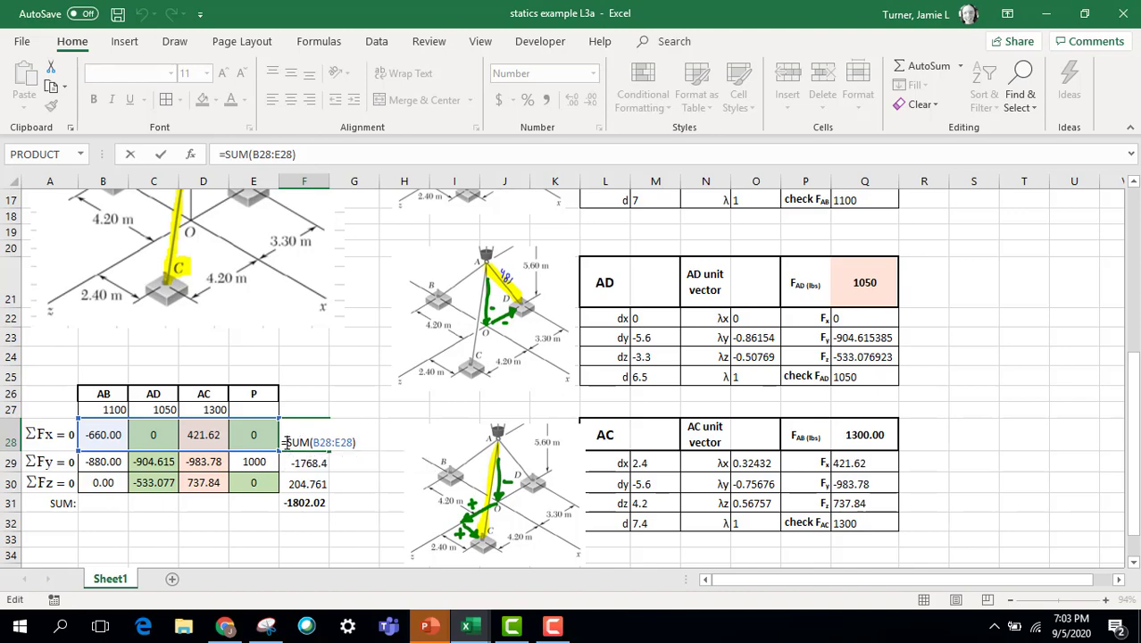
{"action": "type", "text": "Abs("}
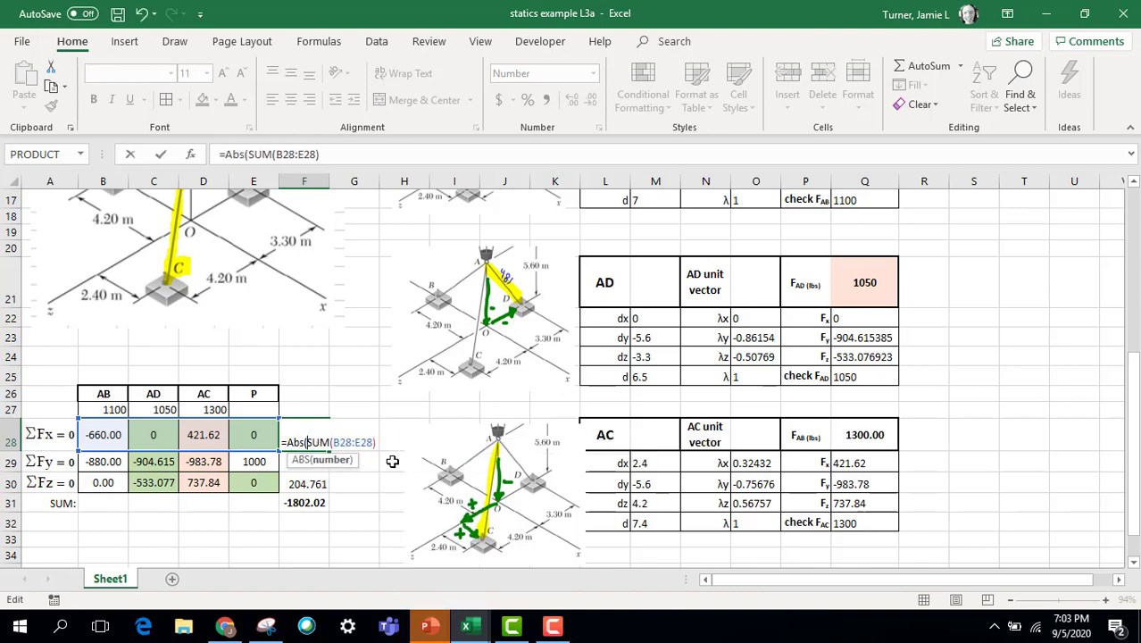
{"action": "left_click", "coordinate": [333, 154]}
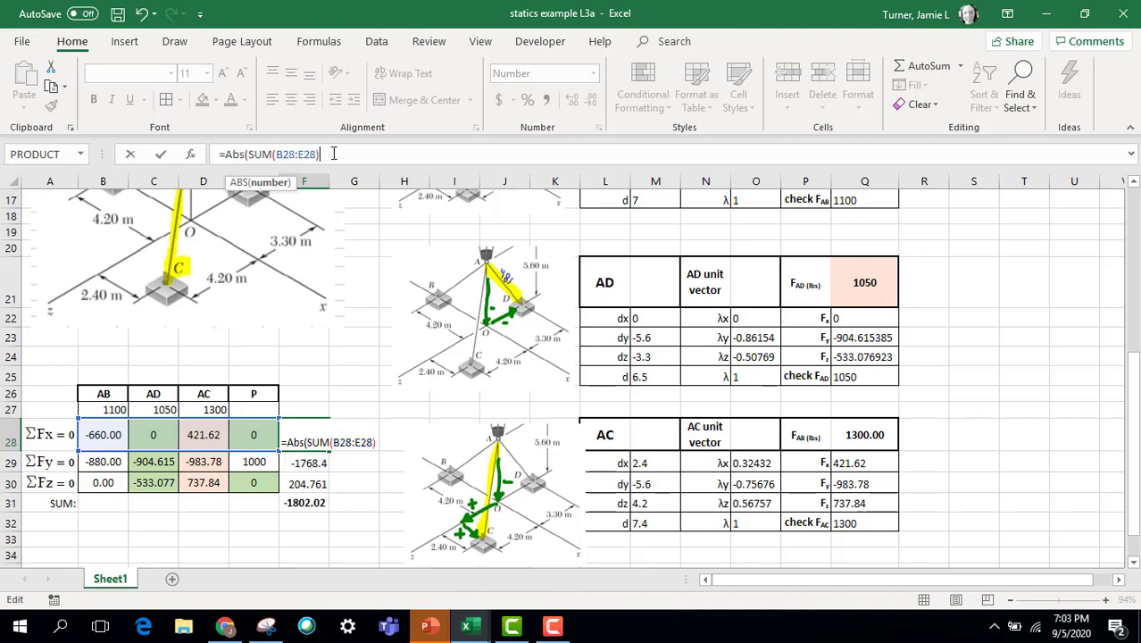
{"action": "type", "text": ")"}
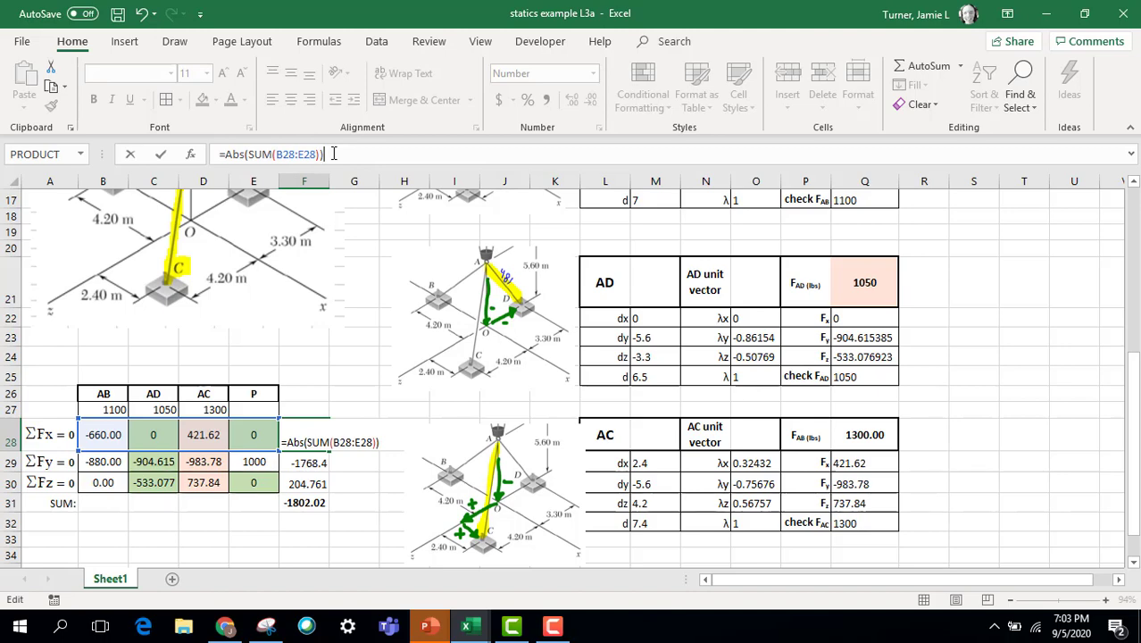
{"action": "key", "text": "Return"}
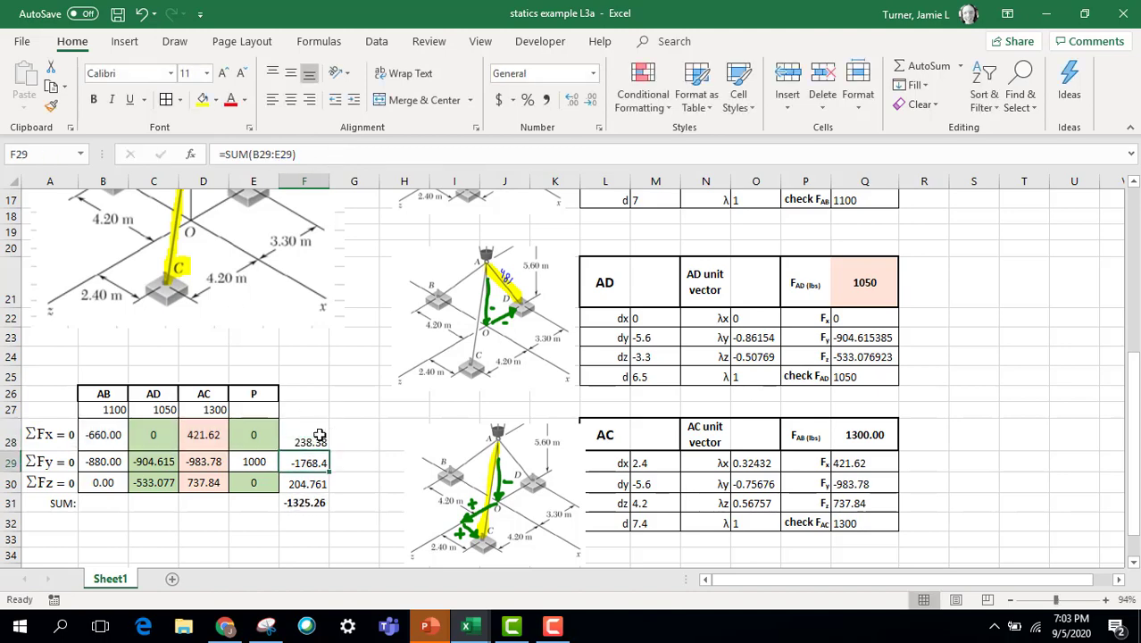
{"action": "left_click", "coordinate": [320, 435]}
{"action": "left_click_drag", "start_coordinate": [328, 451], "coordinate": [329, 489]}
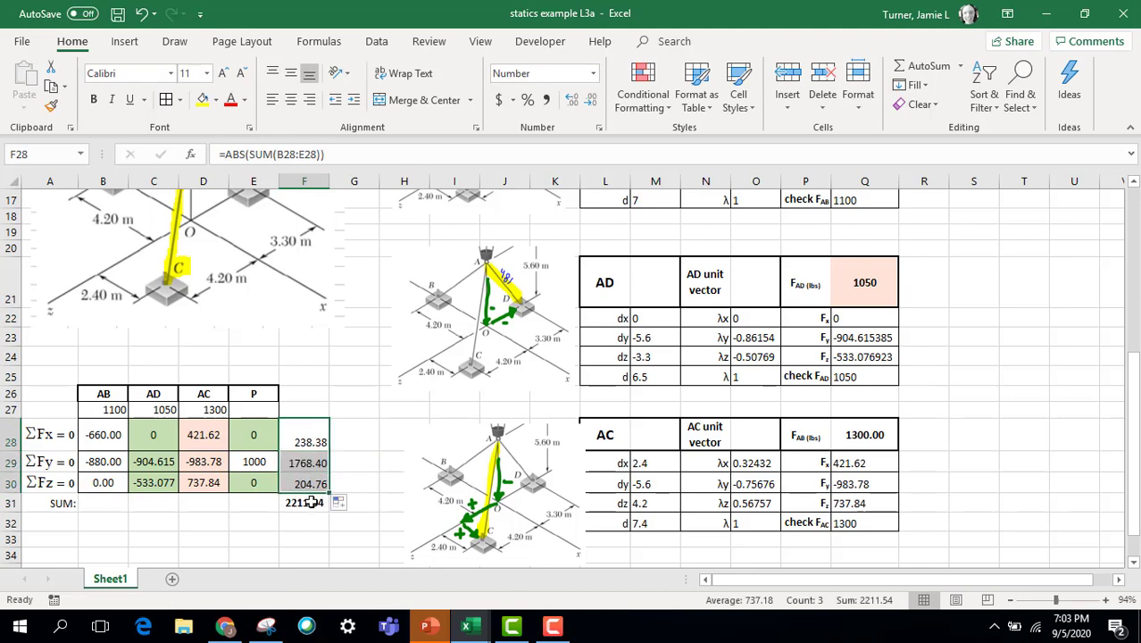
Nudge the lower cable diagram picture slightly right and up.
{"action": "left_click", "coordinate": [311, 502]}
{"action": "mouse_move", "coordinate": [404, 512]}
{"action": "left_mouse_down"}
{"action": "mouse_move", "coordinate": [469, 485]}
{"action": "mouse_move", "coordinate": [407, 502]}
{"action": "left_mouse_up"}
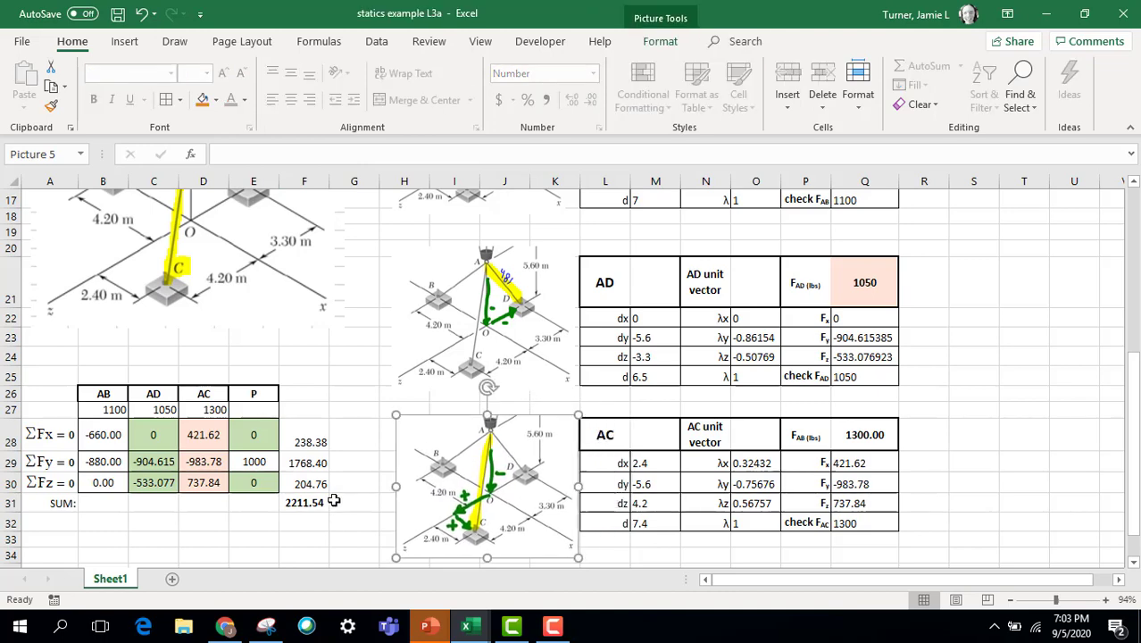
{"action": "left_click", "coordinate": [303, 505]}
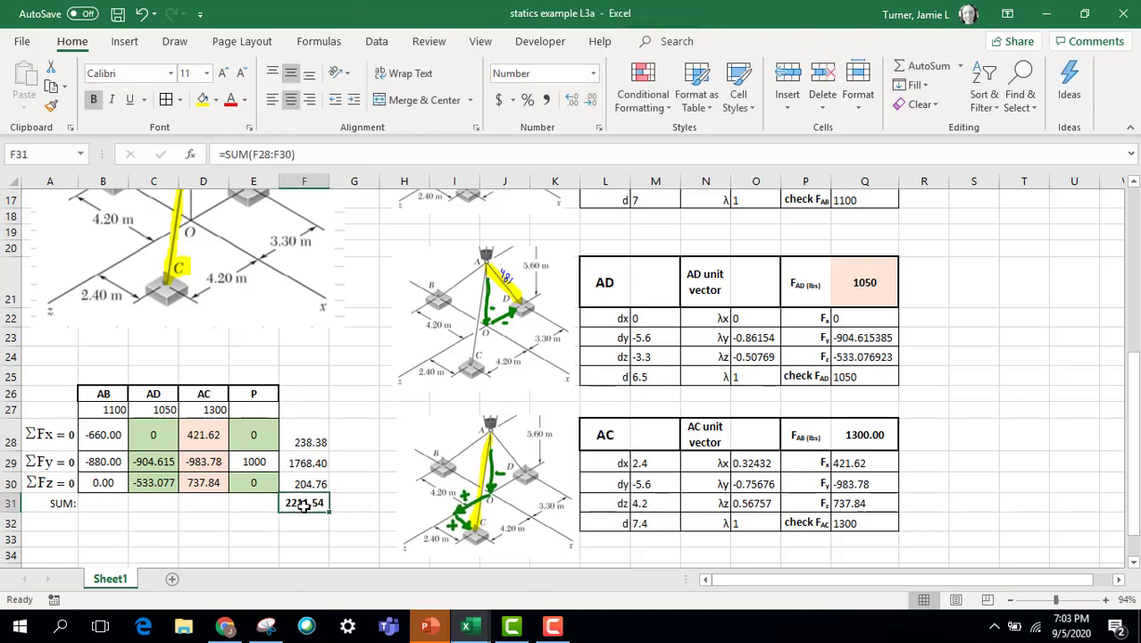
Fill the 2211.54 total in F31 and tensions 1100, 1050, 1300 in B27:D27 yellow.
{"action": "left_click", "coordinate": [201, 100]}
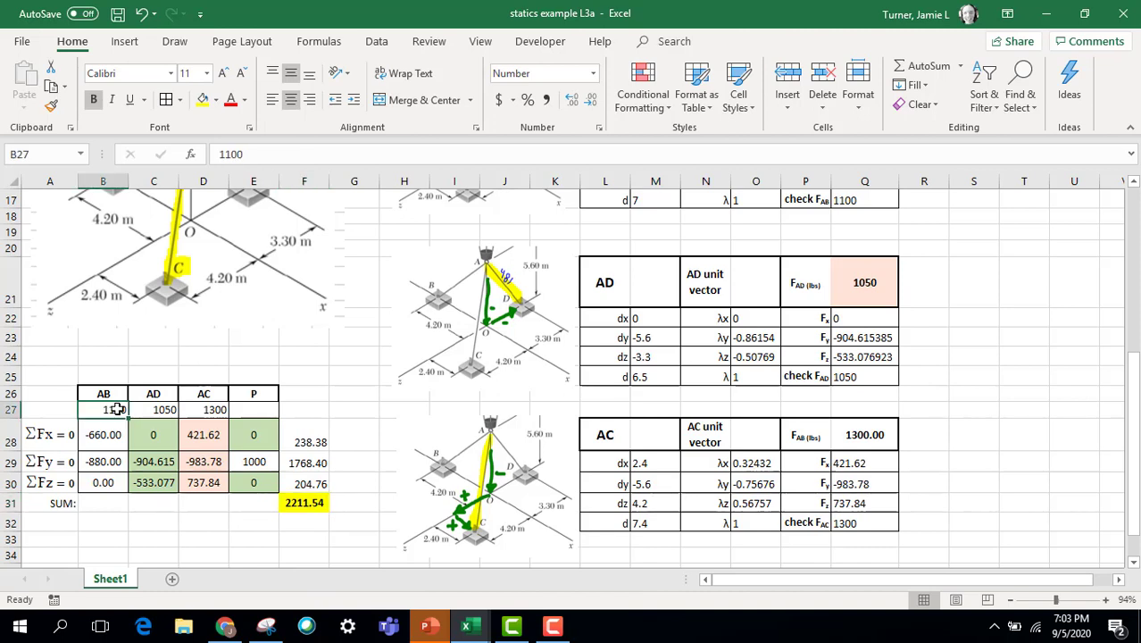
{"action": "left_click_drag", "start_coordinate": [114, 409], "coordinate": [207, 412]}
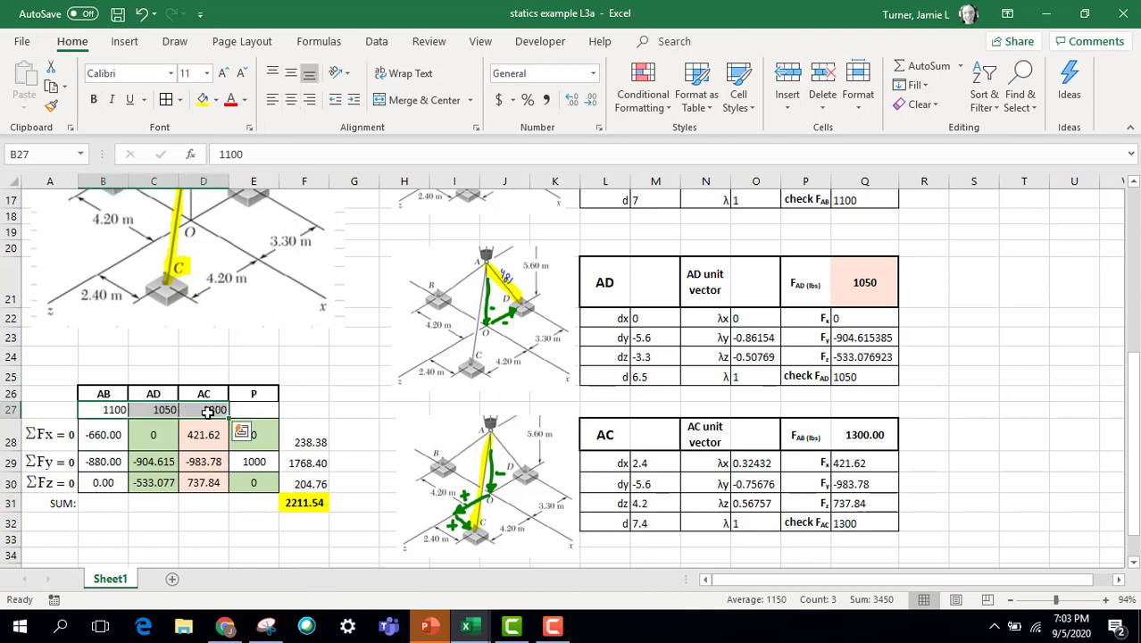
{"action": "left_click", "coordinate": [202, 99]}
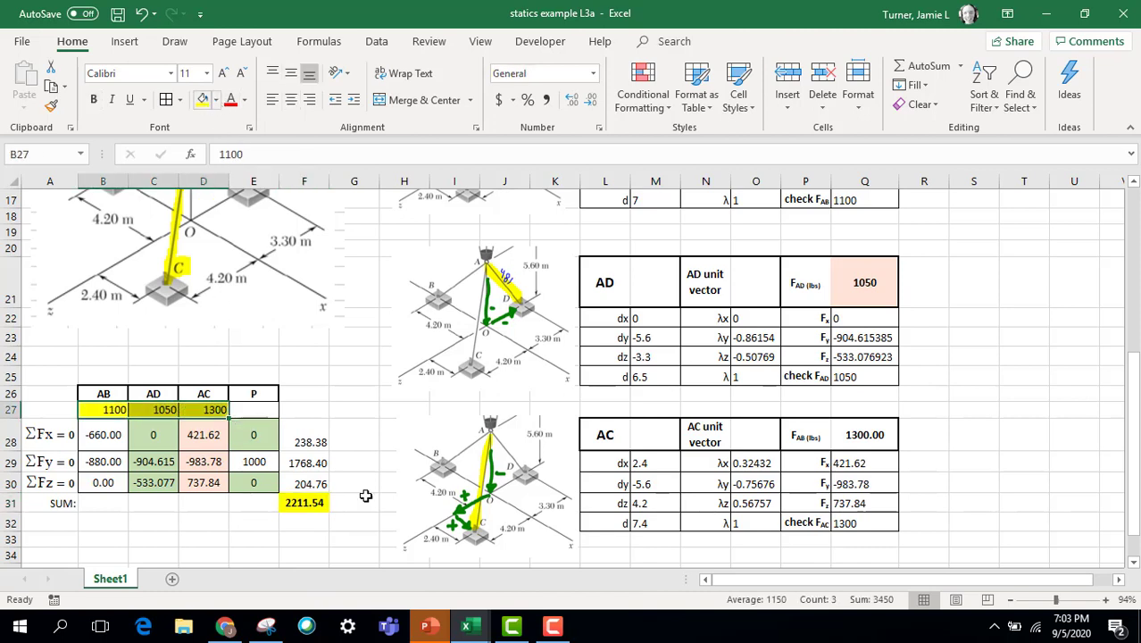
{"action": "left_click", "coordinate": [312, 409]}
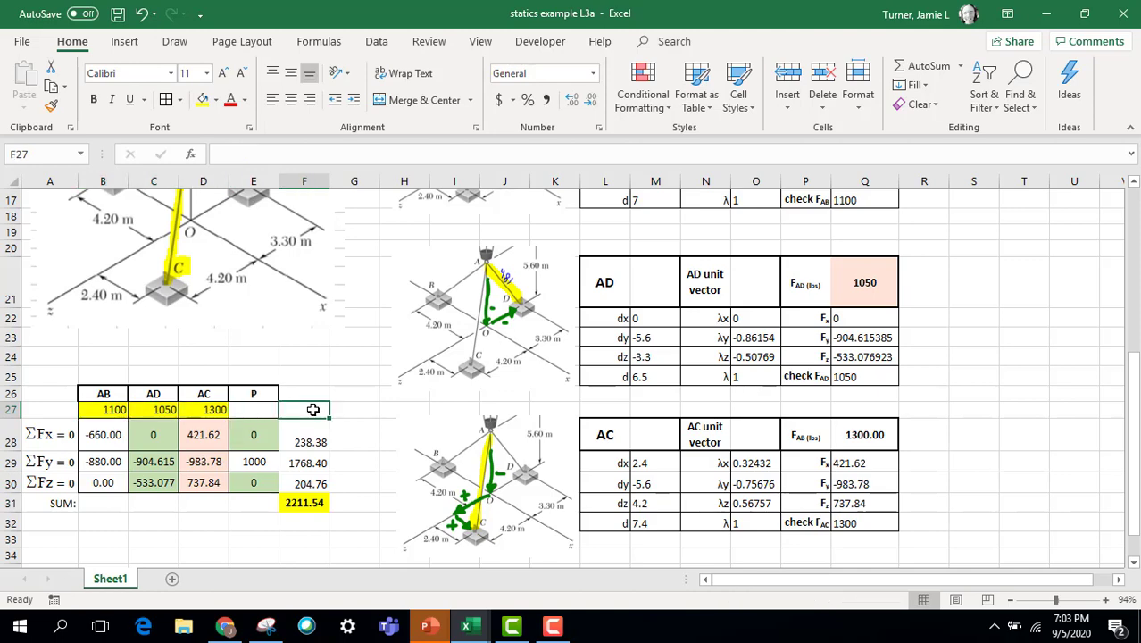
{"action": "left_click", "coordinate": [377, 45]}
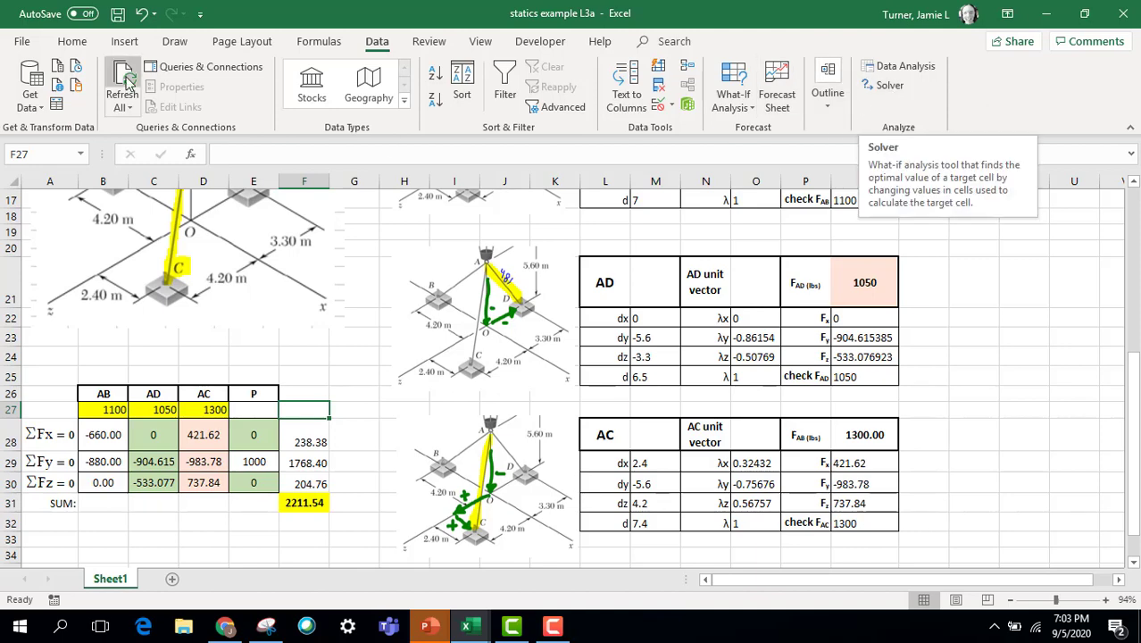
{"action": "left_click", "coordinate": [22, 42]}
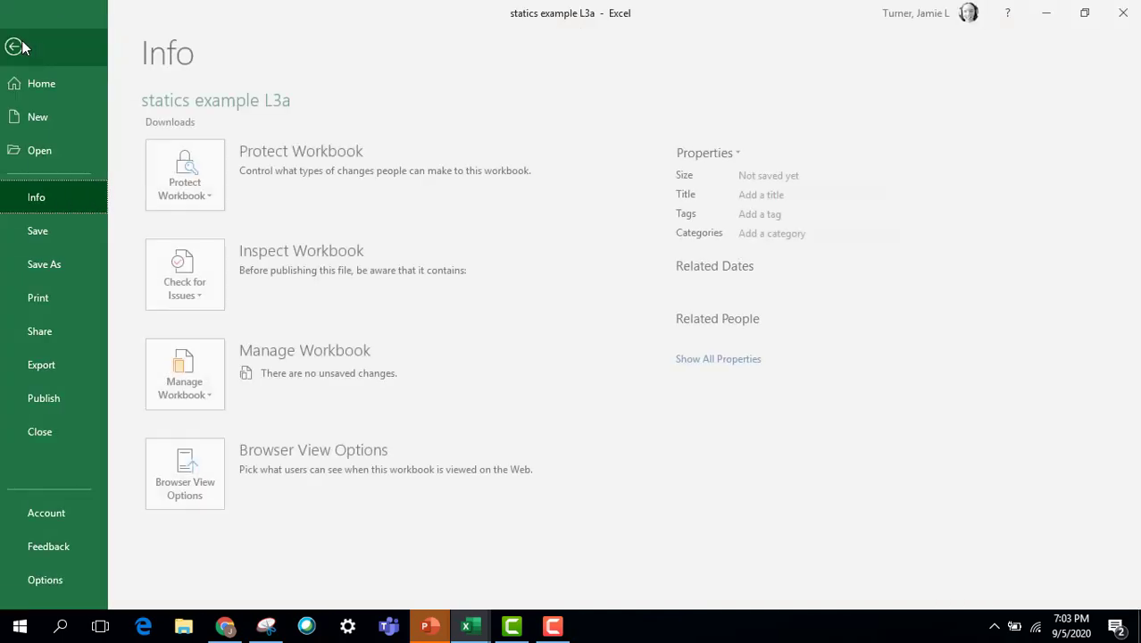
{"action": "left_click", "coordinate": [65, 575]}
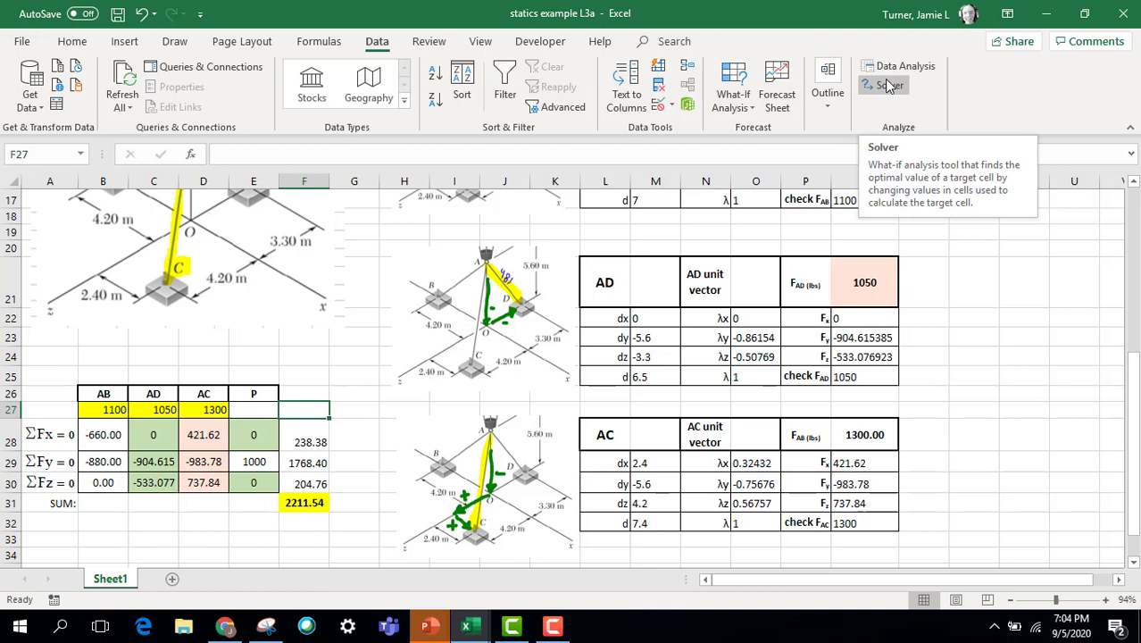
Run Solver minimising $F$31 over $B$27:$D$27, giving tensions 184.902, 512.684 and 458.598.
{"action": "left_click", "coordinate": [886, 85]}
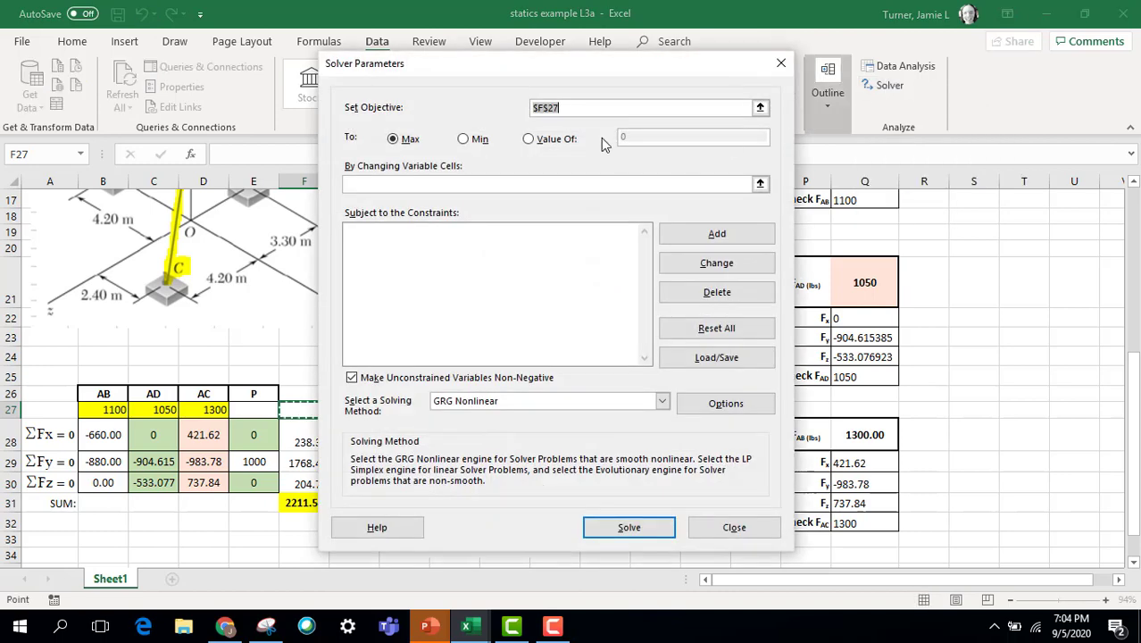
{"action": "left_click_drag", "start_coordinate": [509, 71], "coordinate": [635, 79]}
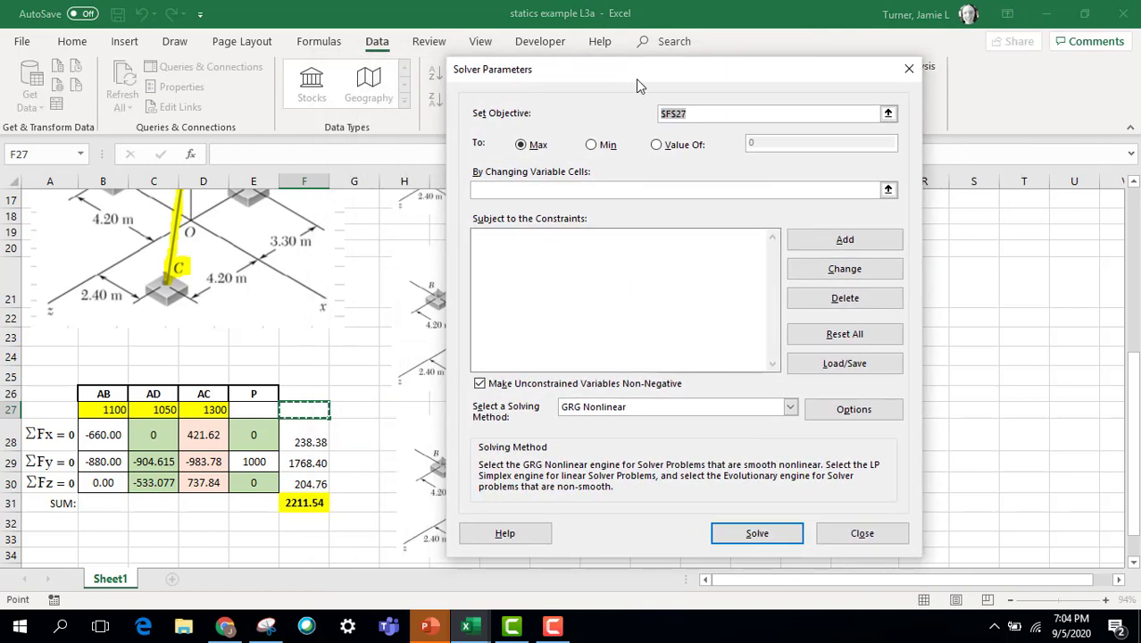
{"action": "left_click", "coordinate": [690, 116]}
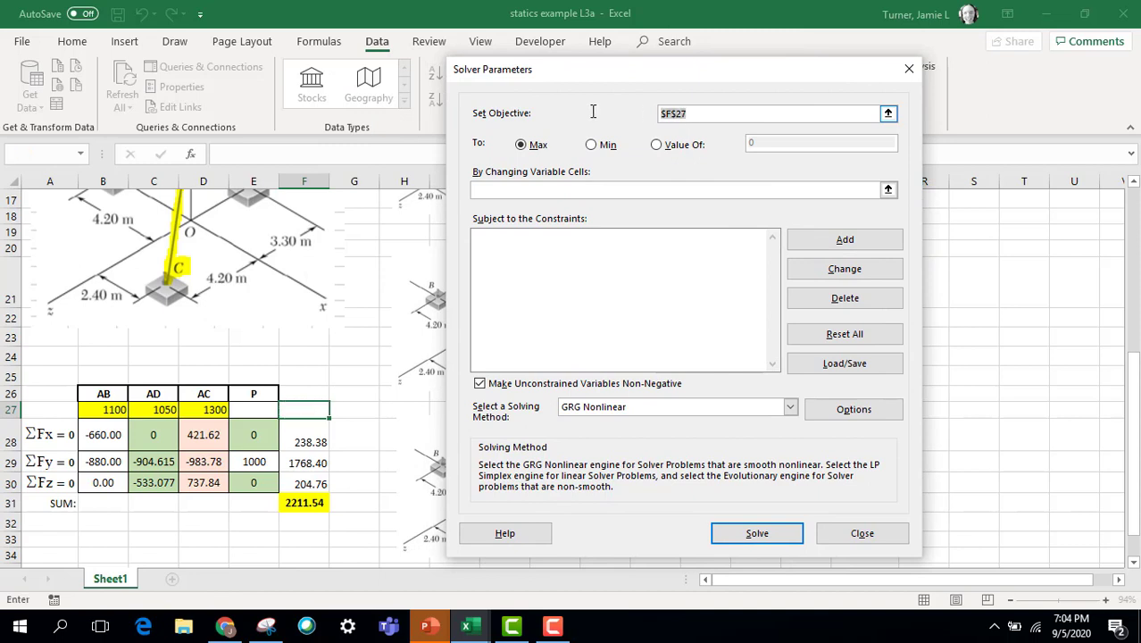
{"action": "left_click", "coordinate": [303, 503]}
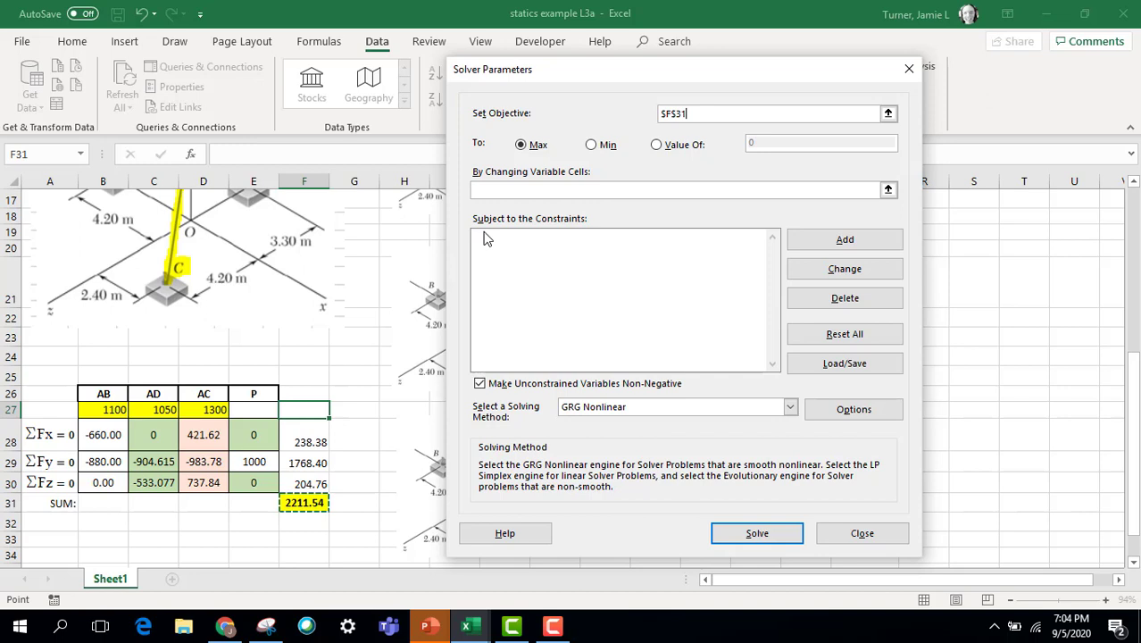
{"action": "left_click", "coordinate": [592, 145]}
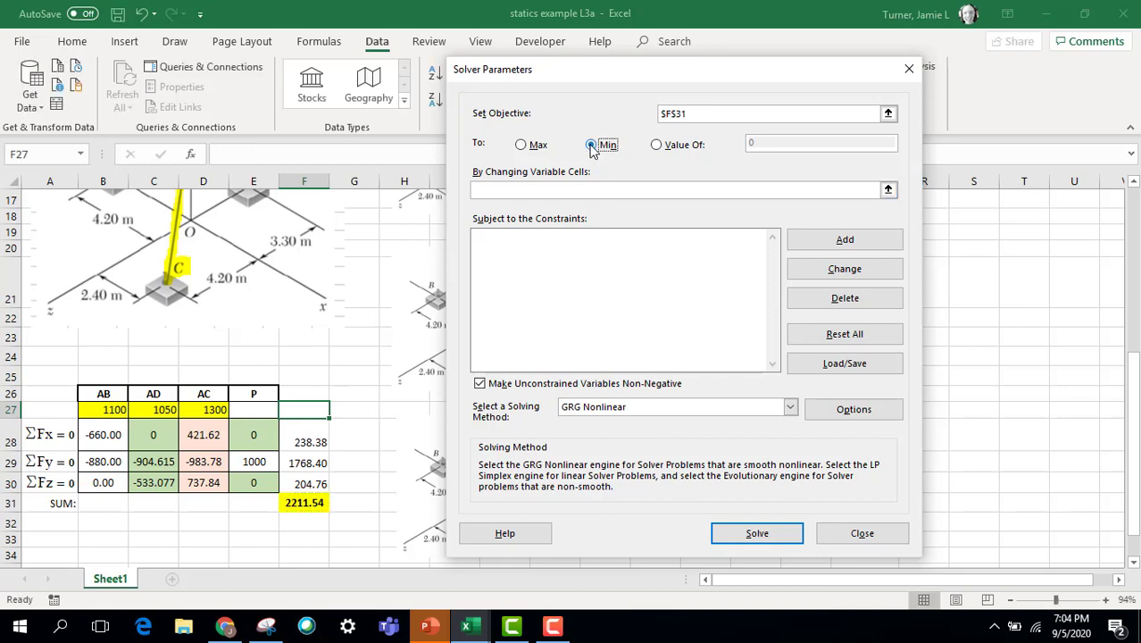
{"action": "left_click", "coordinate": [657, 146]}
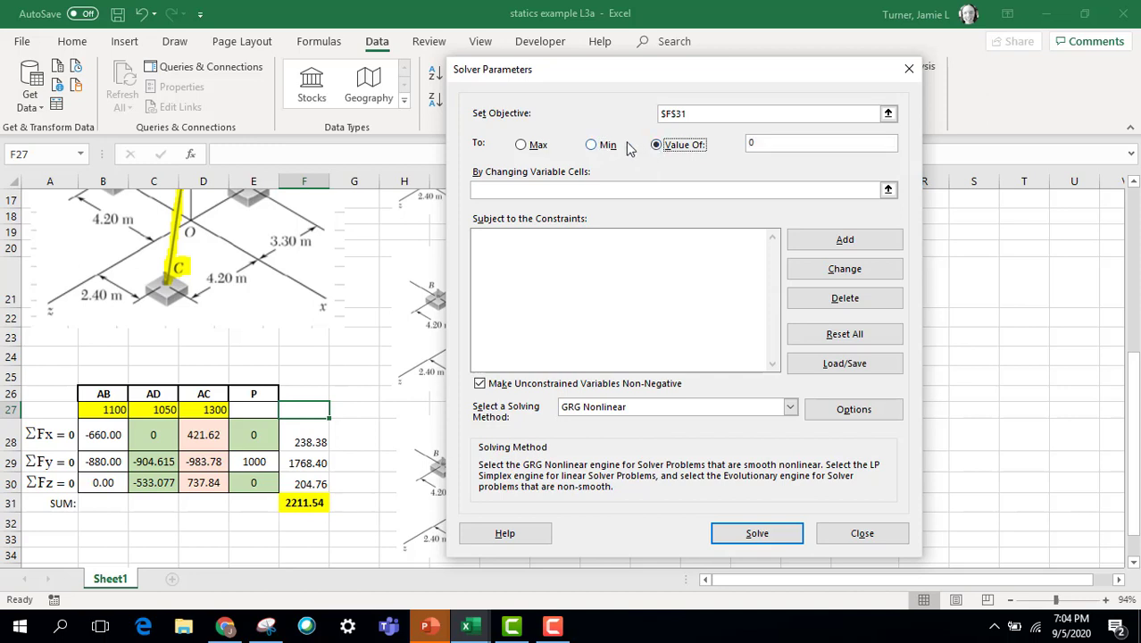
{"action": "left_click", "coordinate": [596, 145]}
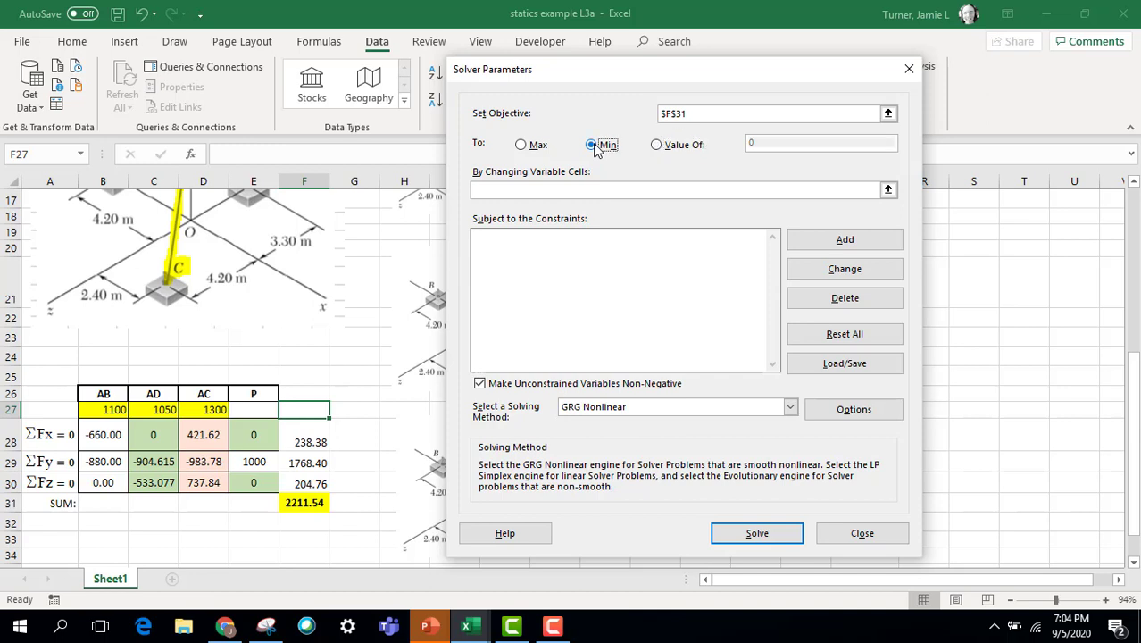
{"action": "left_click", "coordinate": [551, 191]}
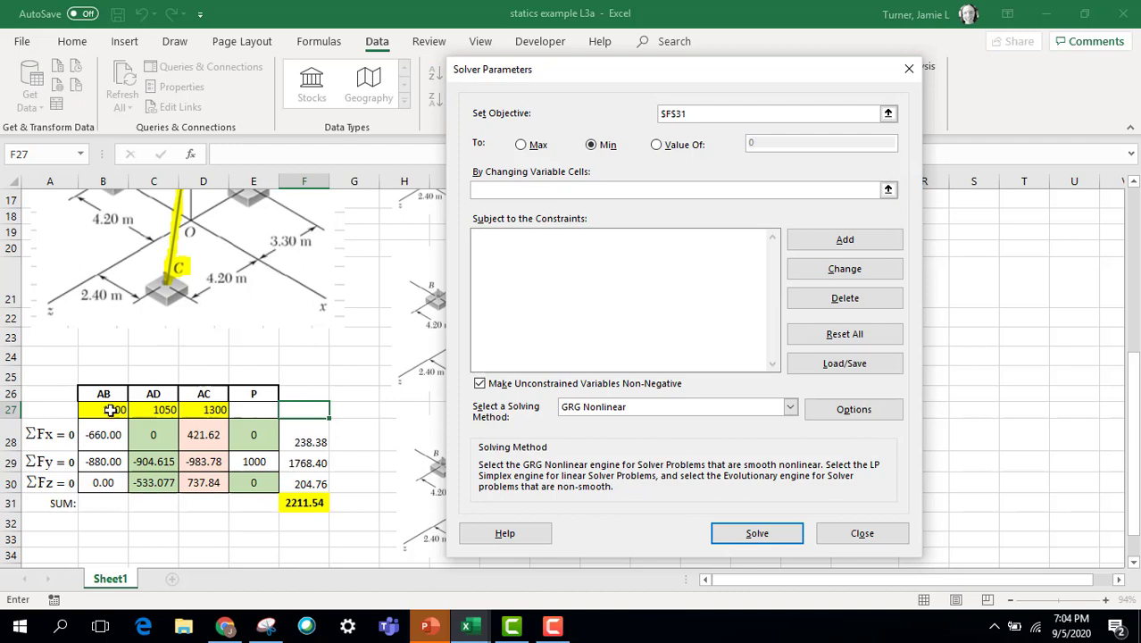
{"action": "left_click_drag", "start_coordinate": [109, 409], "coordinate": [203, 409]}
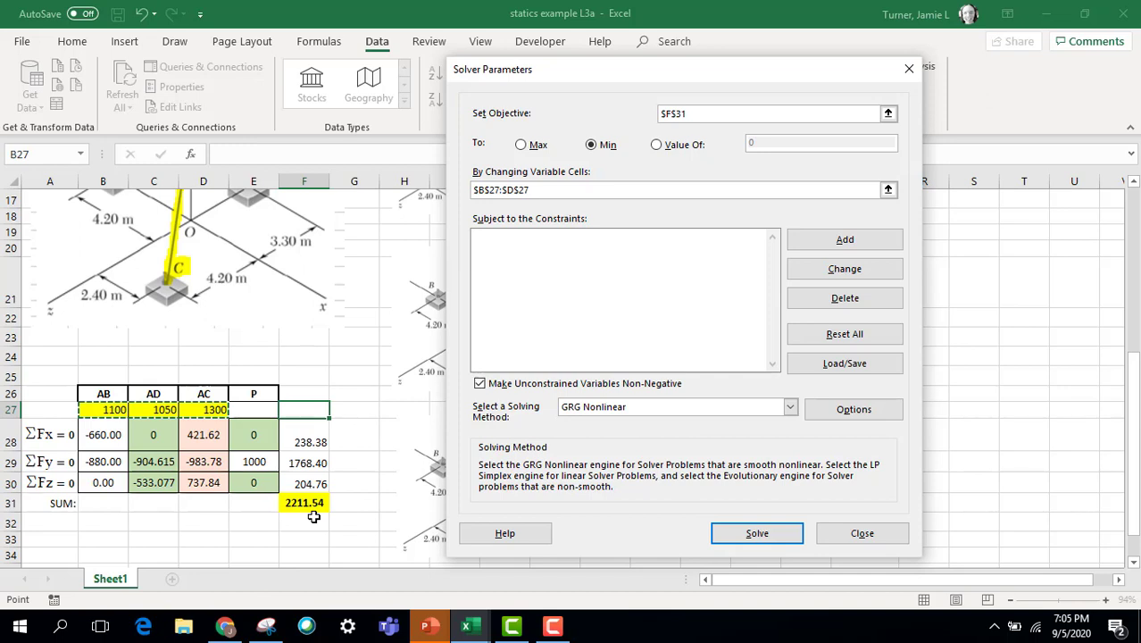
{"action": "left_click", "coordinate": [755, 534]}
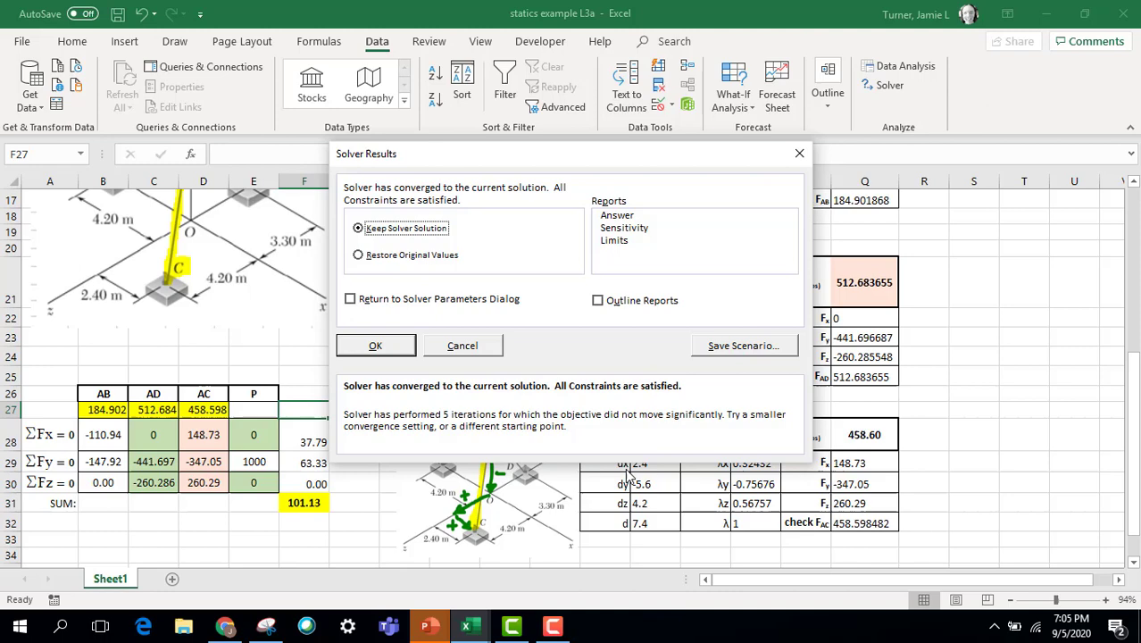
Keep the Solver solution and inspect the total and absolute-sum formulas in F31 and F29.
{"action": "left_click", "coordinate": [376, 350]}
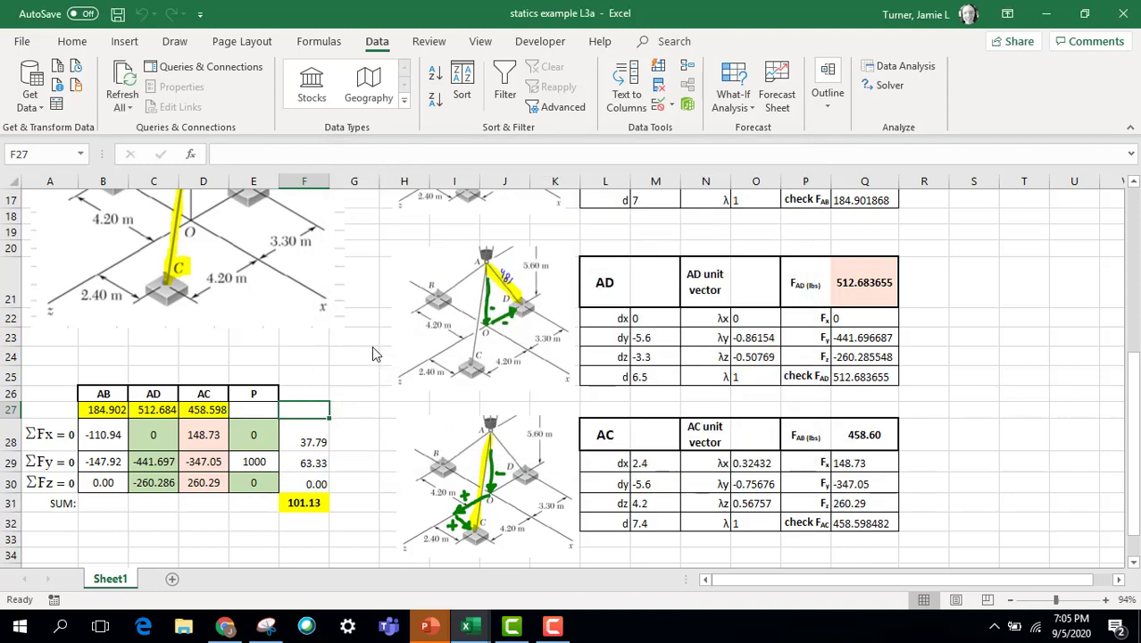
{"action": "left_click", "coordinate": [303, 503]}
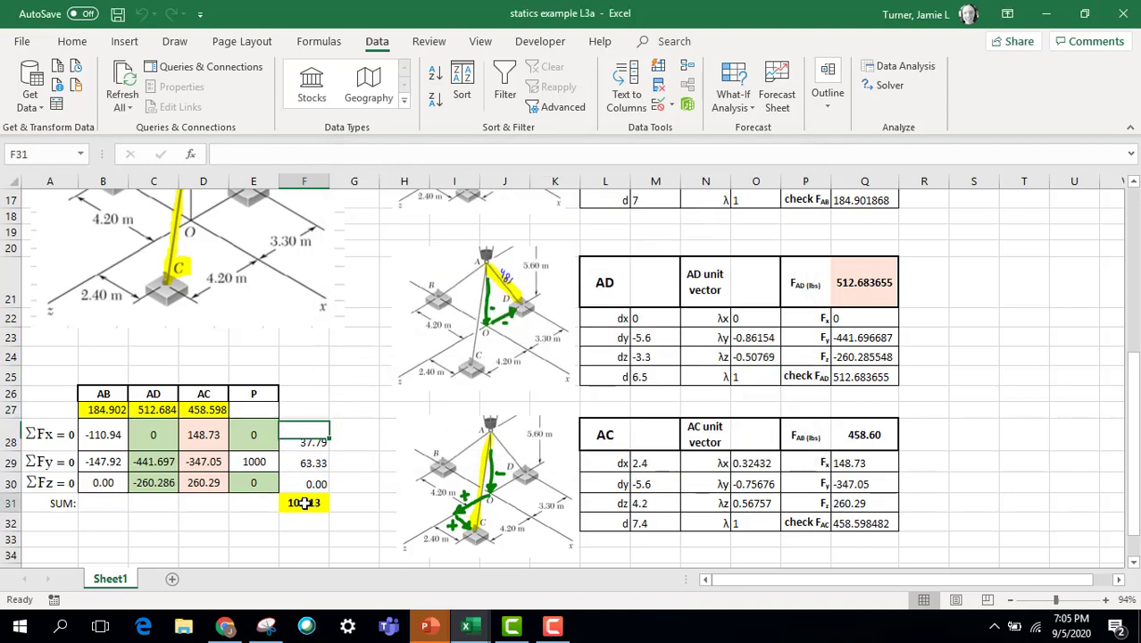
{"action": "left_click", "coordinate": [309, 462]}
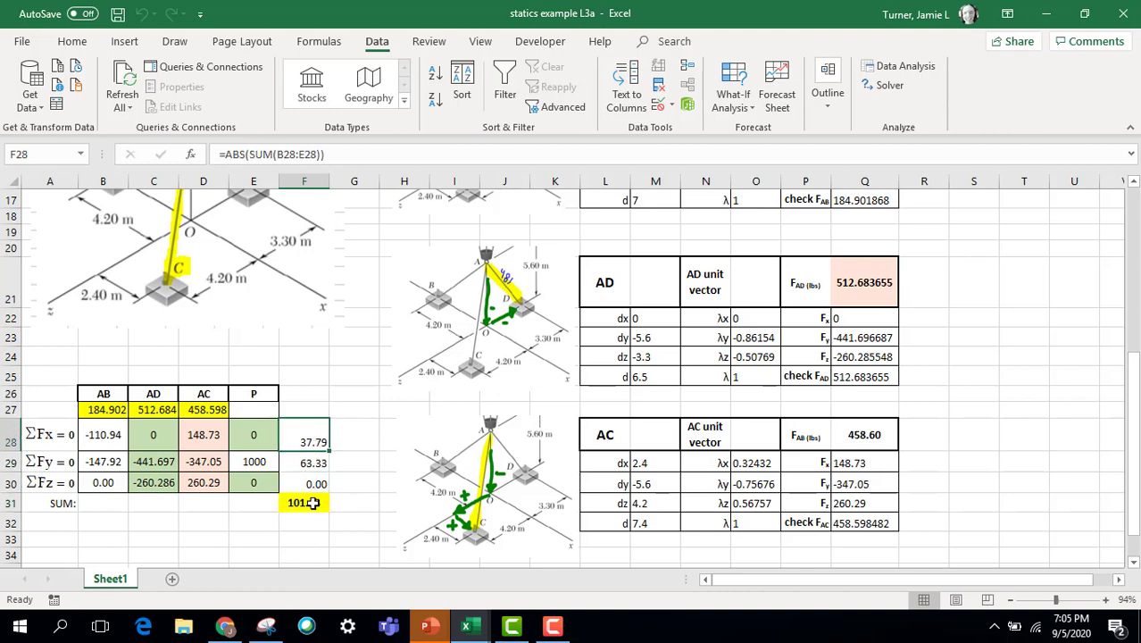
{"action": "left_click", "coordinate": [313, 503]}
Rerun Solver with F31 set to Value Of 0, keeping tensions 242.69, 516.822, 476.489.
{"action": "left_click", "coordinate": [891, 90]}
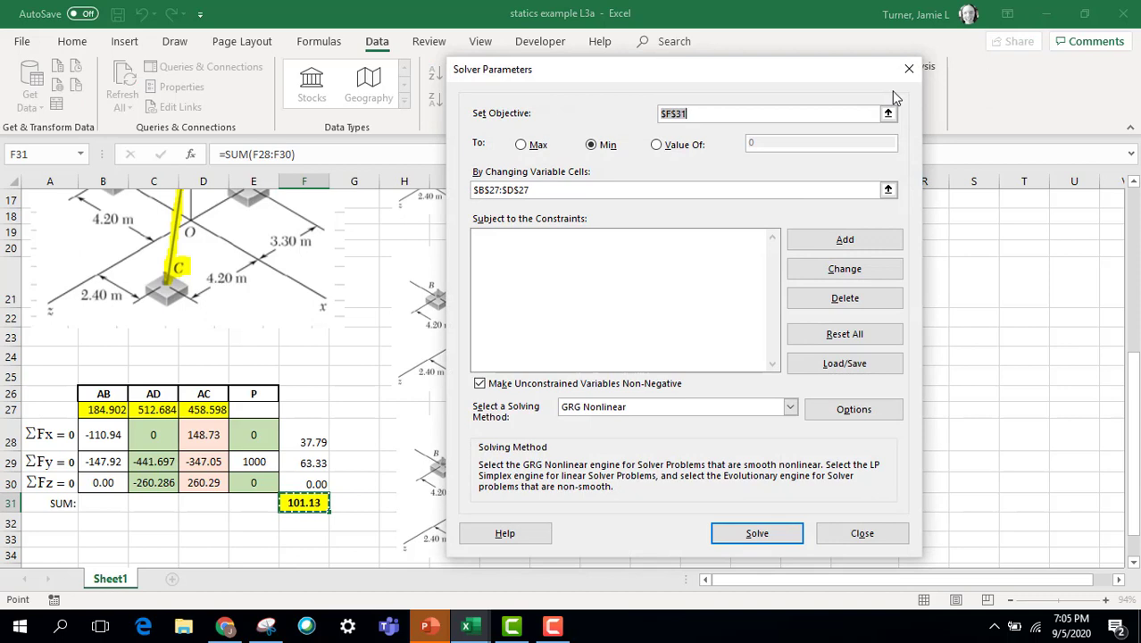
{"action": "left_click", "coordinate": [657, 145]}
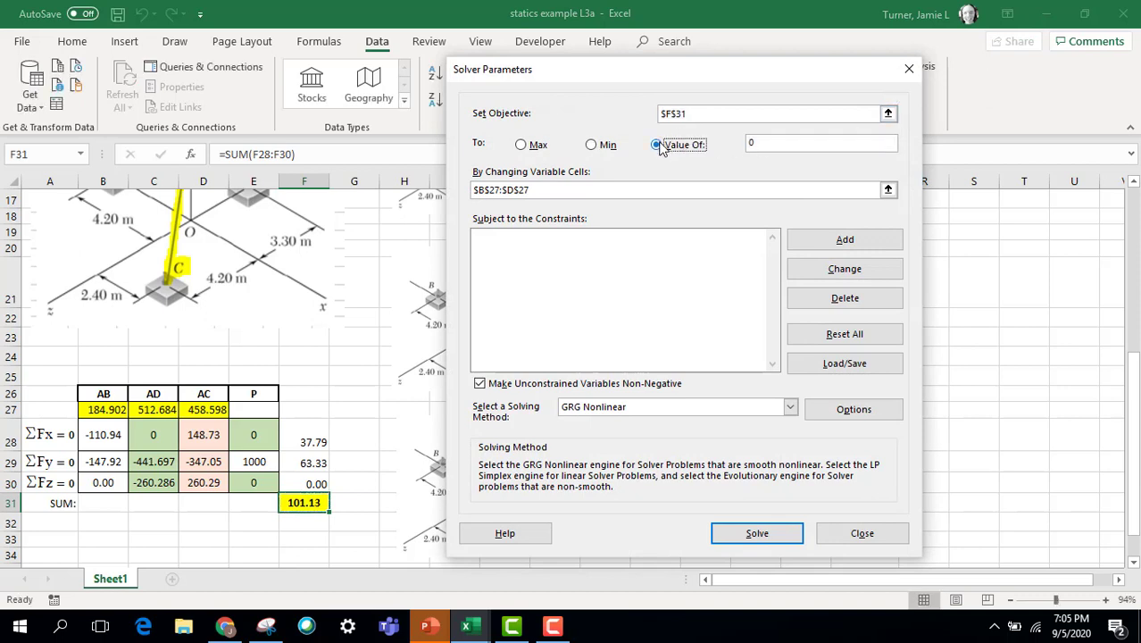
{"action": "left_click", "coordinate": [553, 189]}
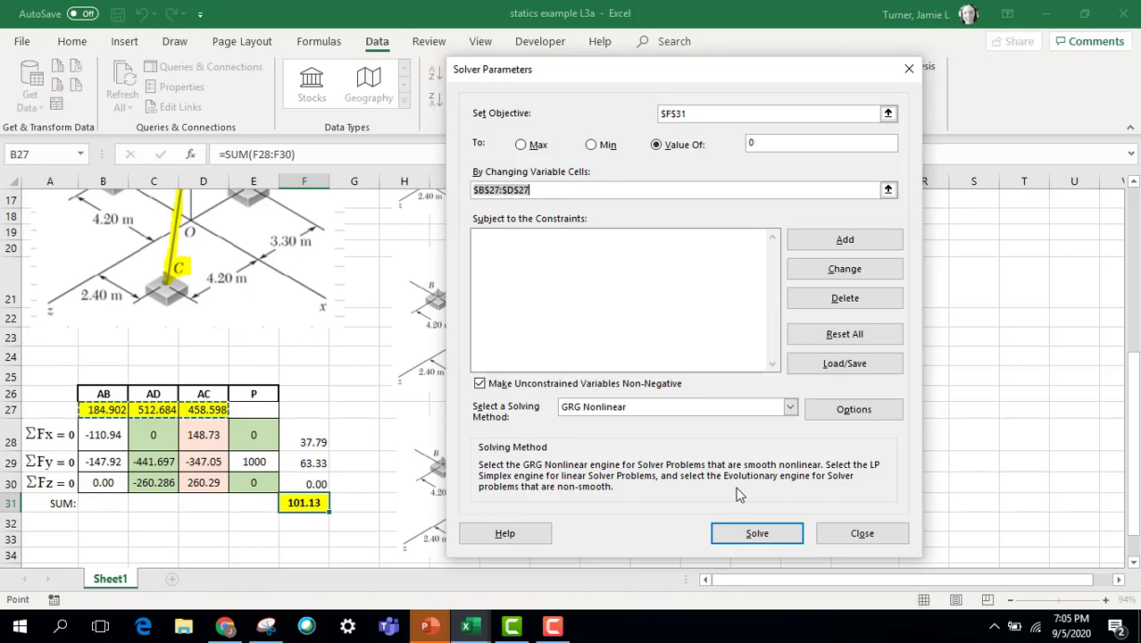
{"action": "left_click", "coordinate": [756, 533]}
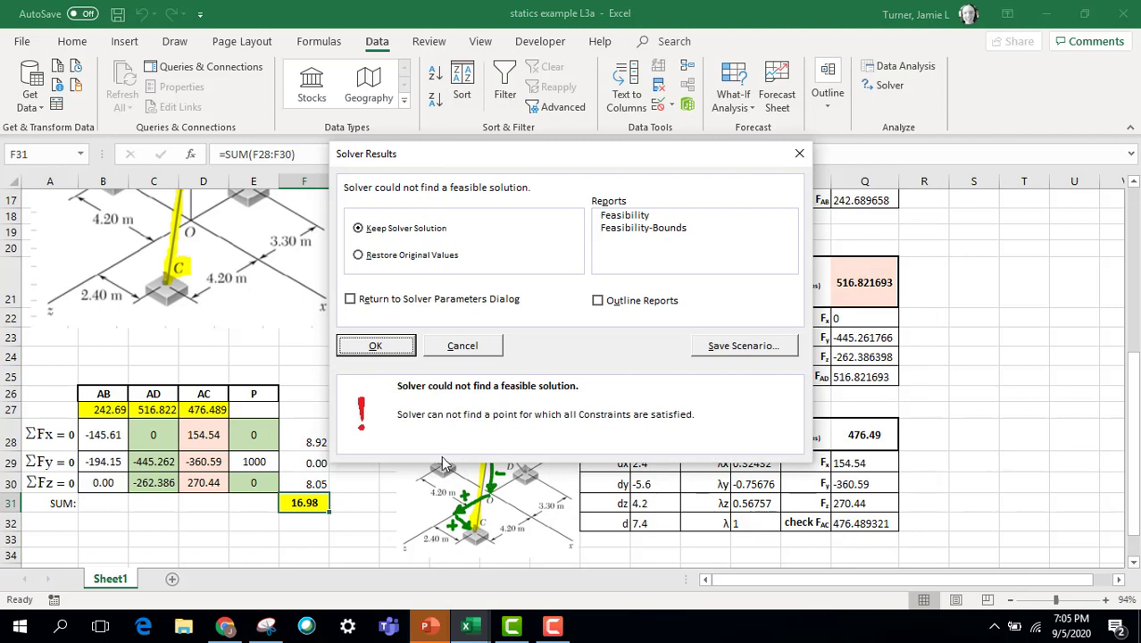
{"action": "left_click", "coordinate": [379, 348]}
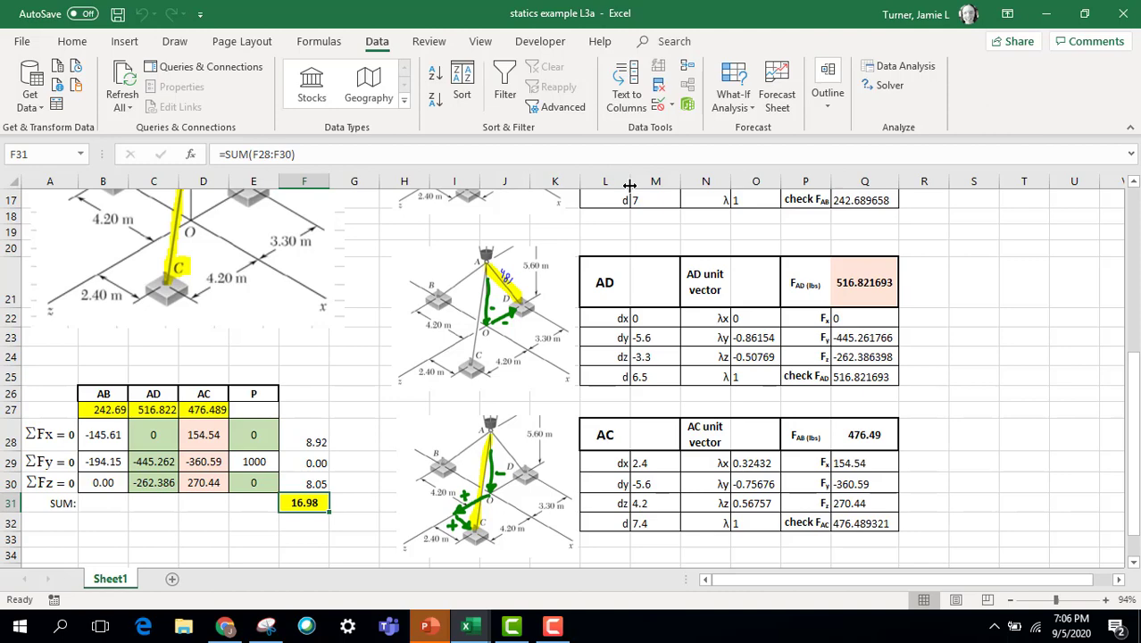
Rerun Solver set to Min on $F$31 over $B$27:$D$27, leaving imbalances 8.92, 0.00, 8.05.
{"action": "left_click", "coordinate": [882, 90]}
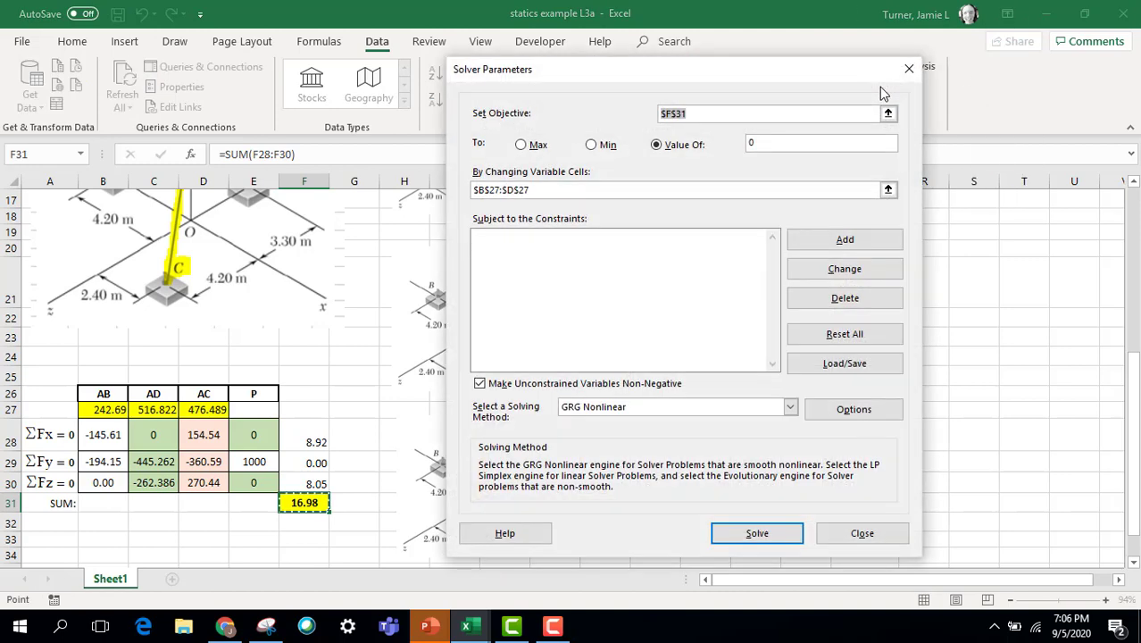
{"action": "left_click", "coordinate": [721, 112]}
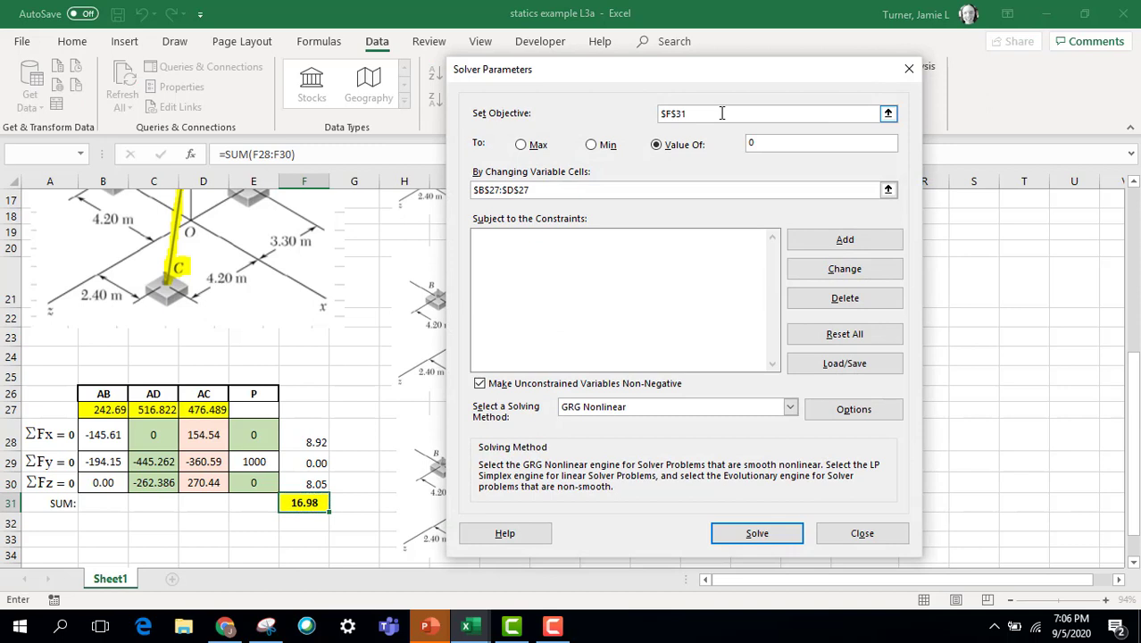
{"action": "left_click", "coordinate": [594, 145]}
{"action": "left_click", "coordinate": [555, 186]}
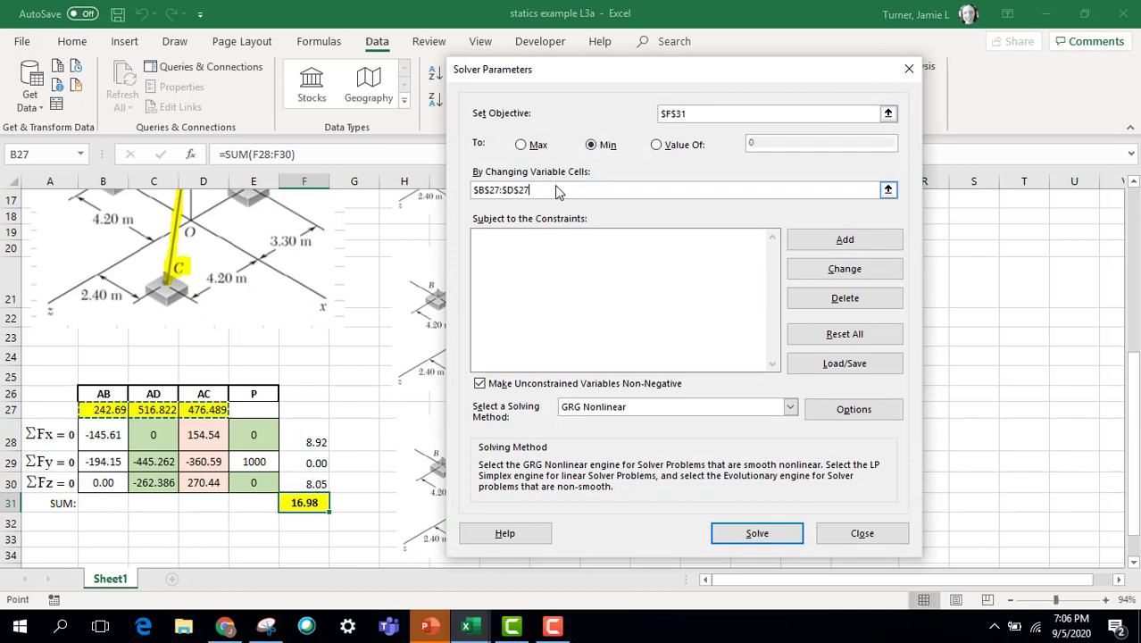
{"action": "left_click", "coordinate": [747, 536]}
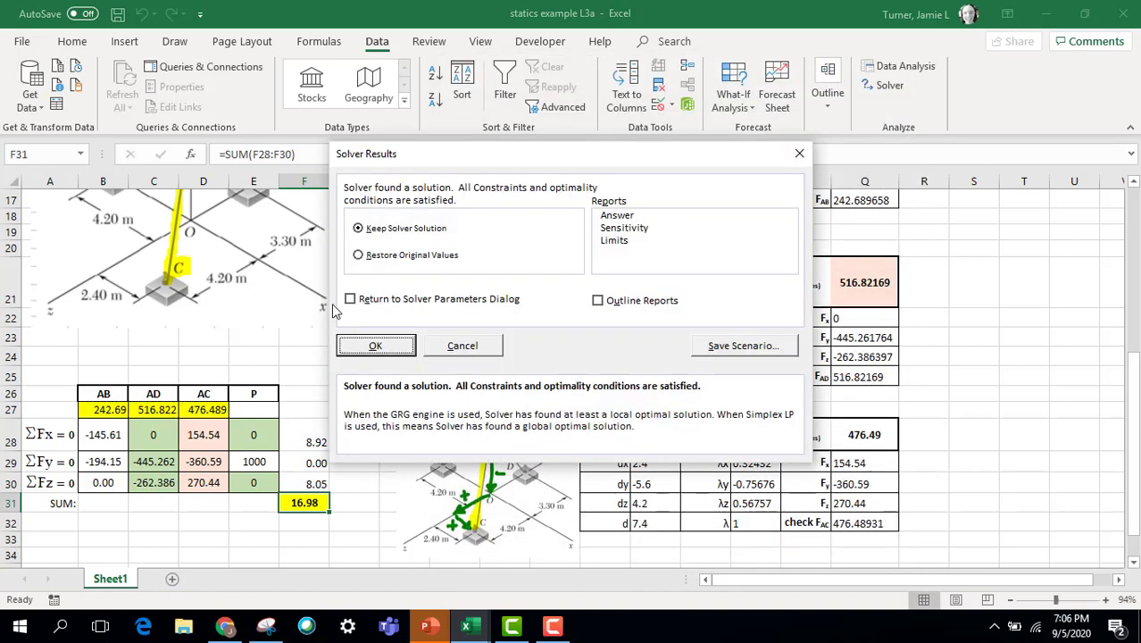
{"action": "left_click", "coordinate": [376, 345]}
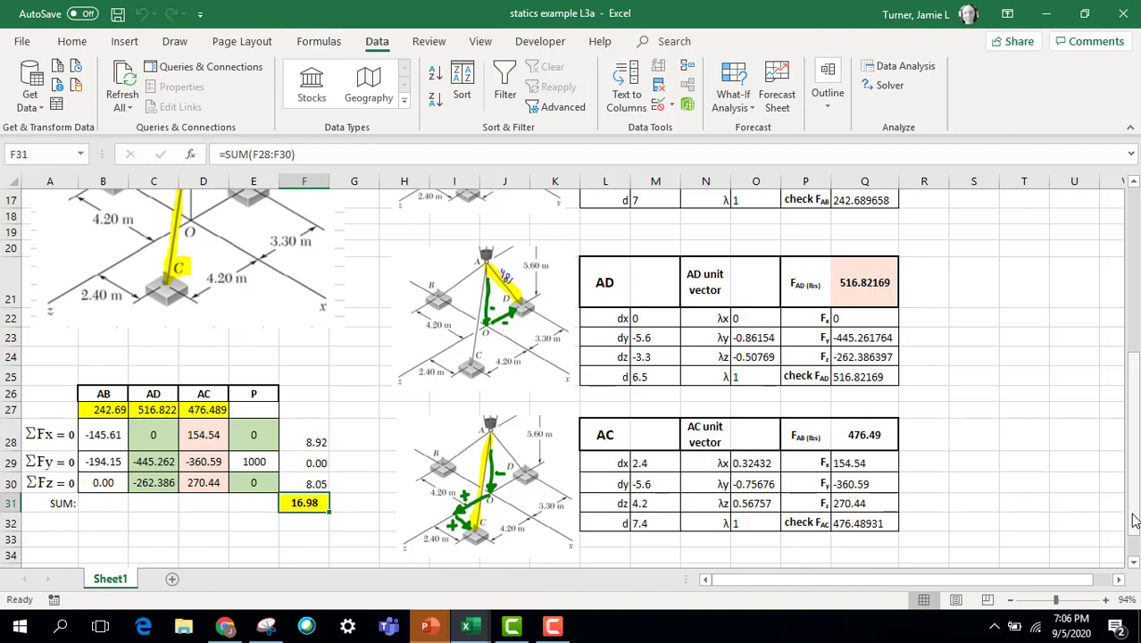
Scroll to the top of the sheet and select the Bonus Challenge text in H2.
{"action": "left_click_drag", "start_coordinate": [1134, 520], "coordinate": [1127, 320]}
{"action": "left_click", "coordinate": [454, 251]}
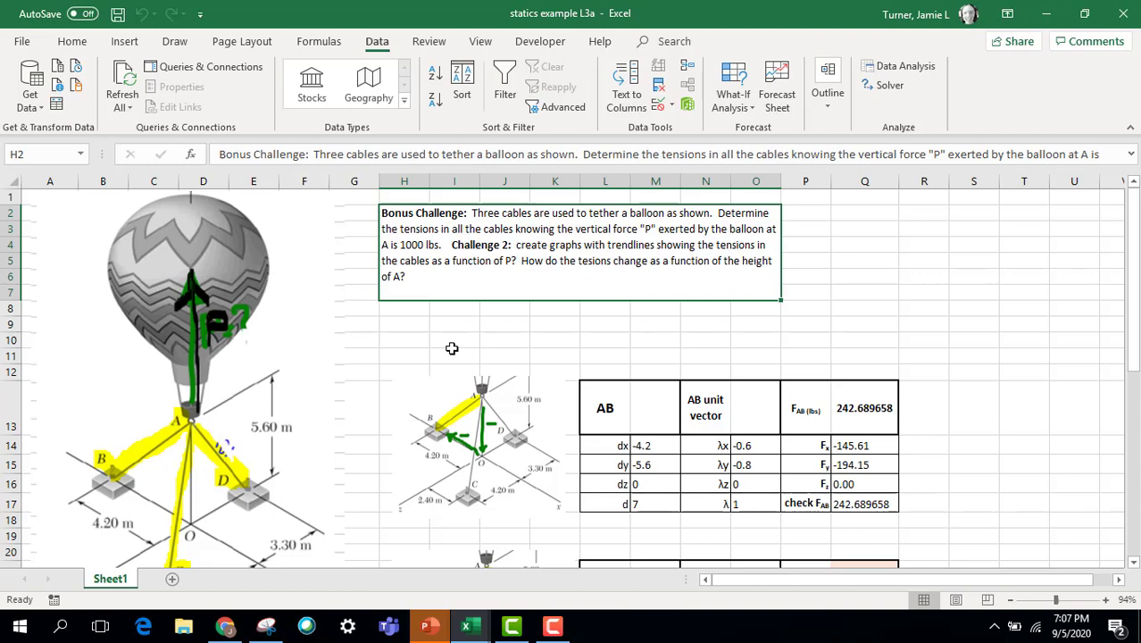
{"action": "left_click", "coordinate": [554, 626]}
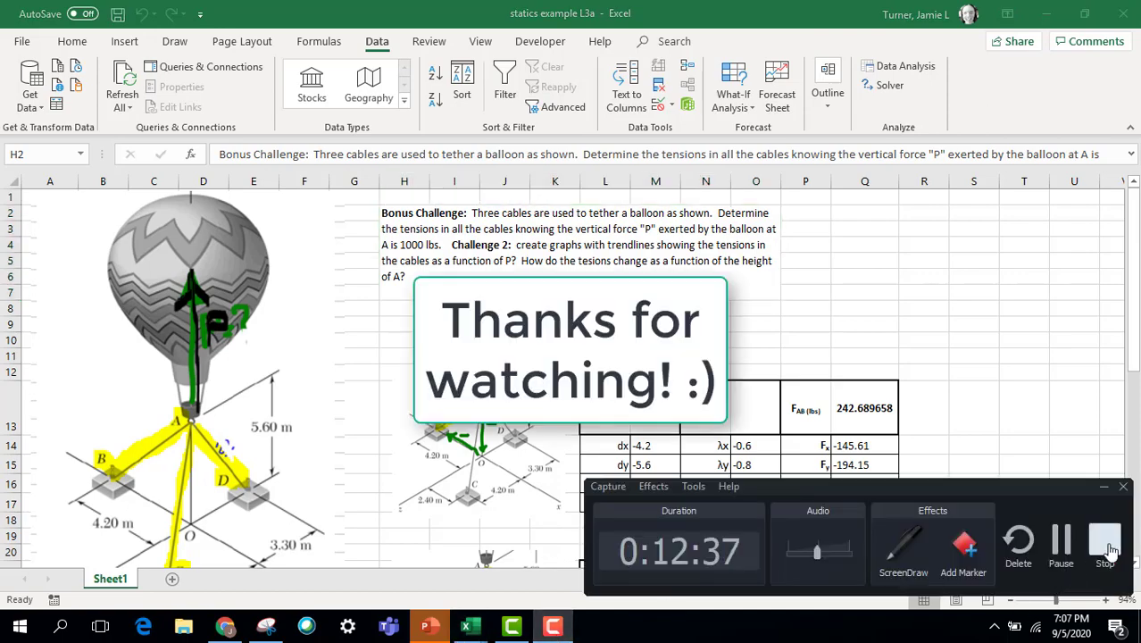